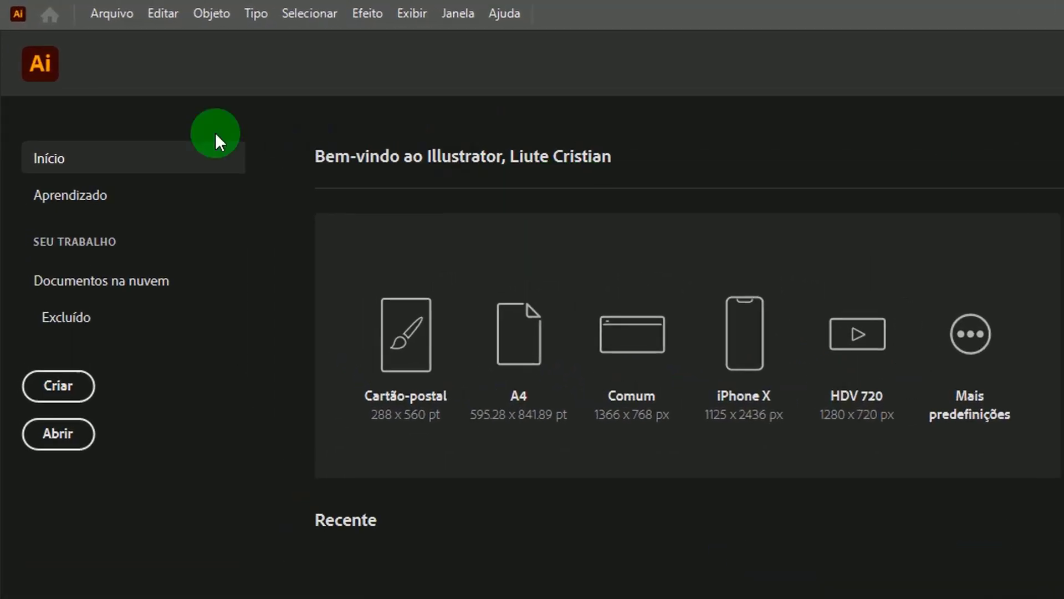
Create a new document from the Web-Grande 1920 × 1080 px web preset
click(92, 13)
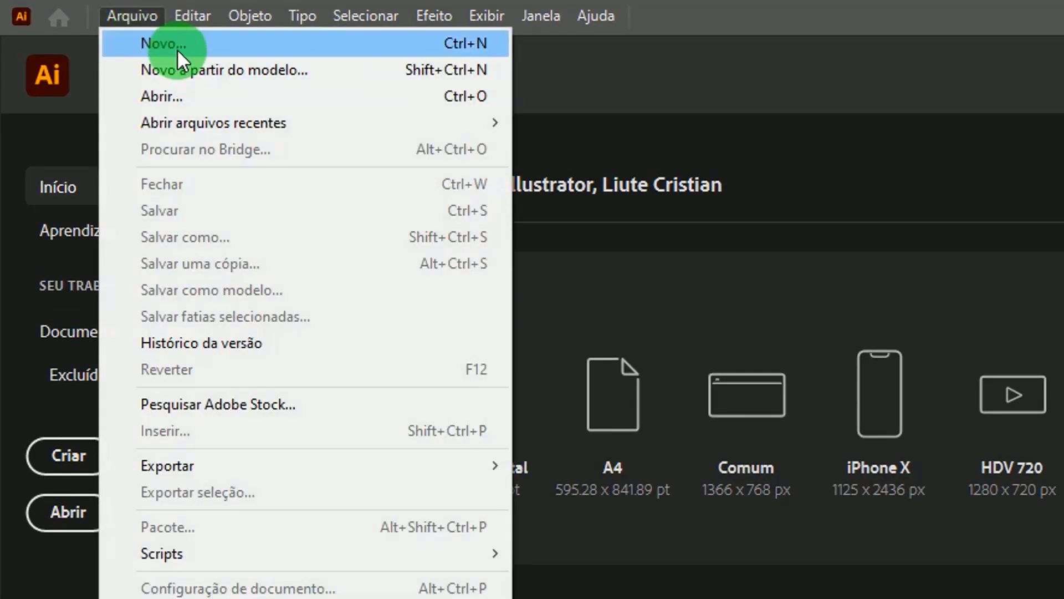
click(177, 46)
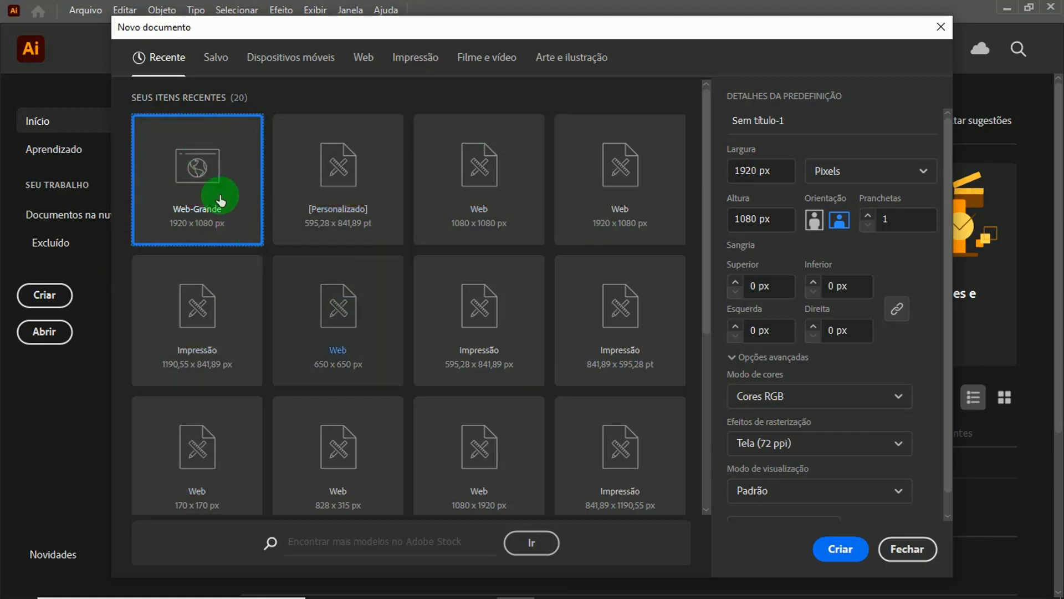
click(366, 62)
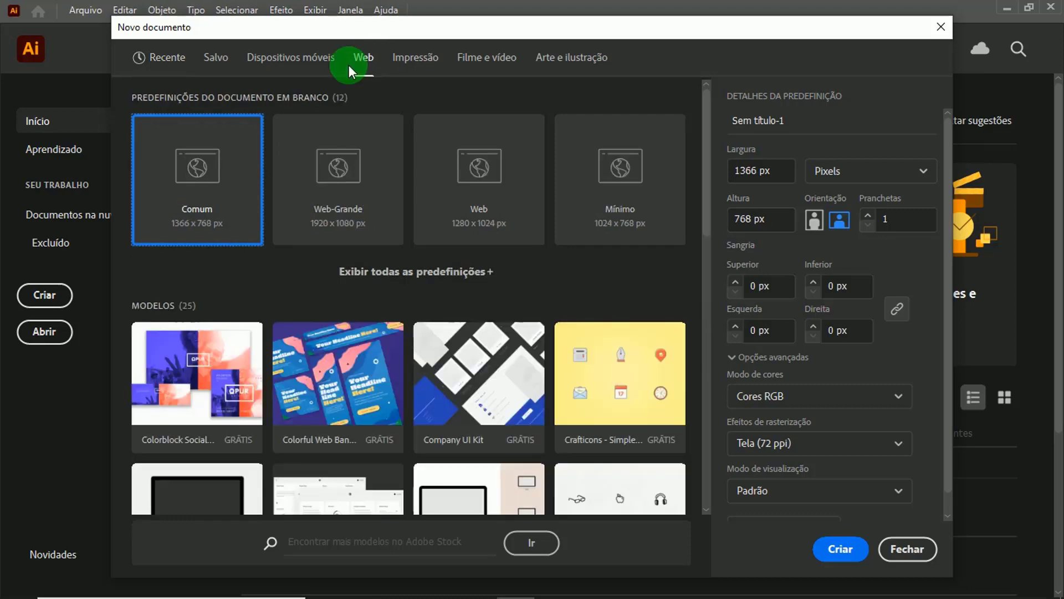
click(227, 167)
click(336, 187)
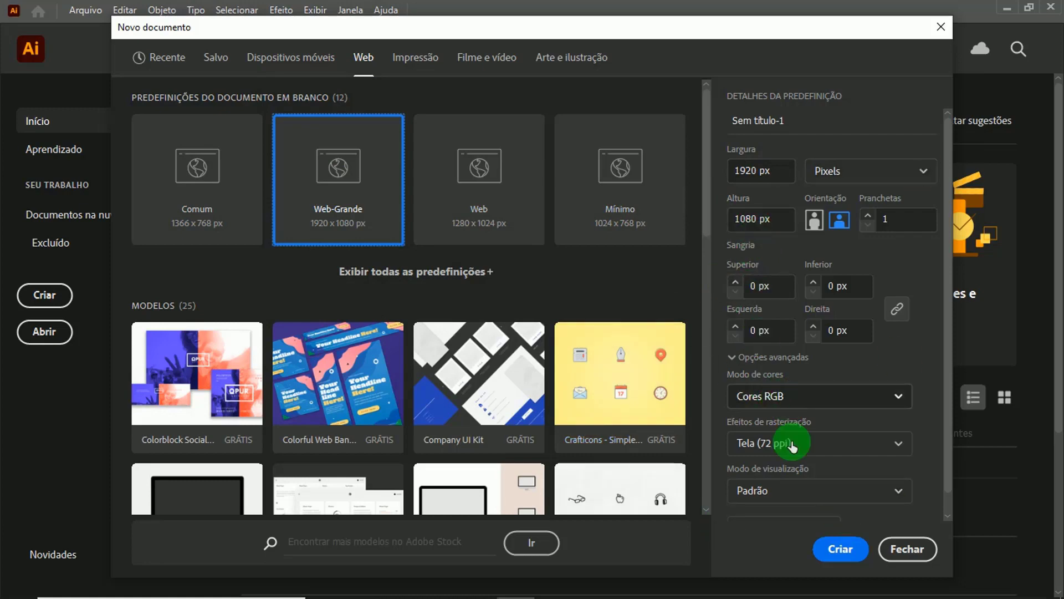
click(823, 540)
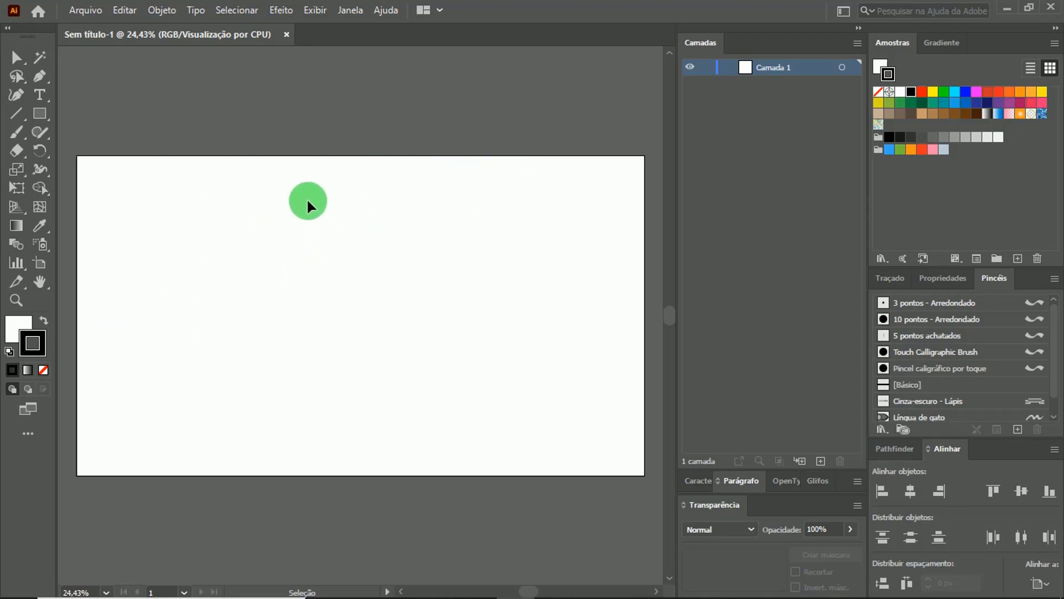
Drag the Calligraphy_1 scan from File Explorer and drop it onto the Illustrator artboard
mouse_move(447, 594)
click(445, 580)
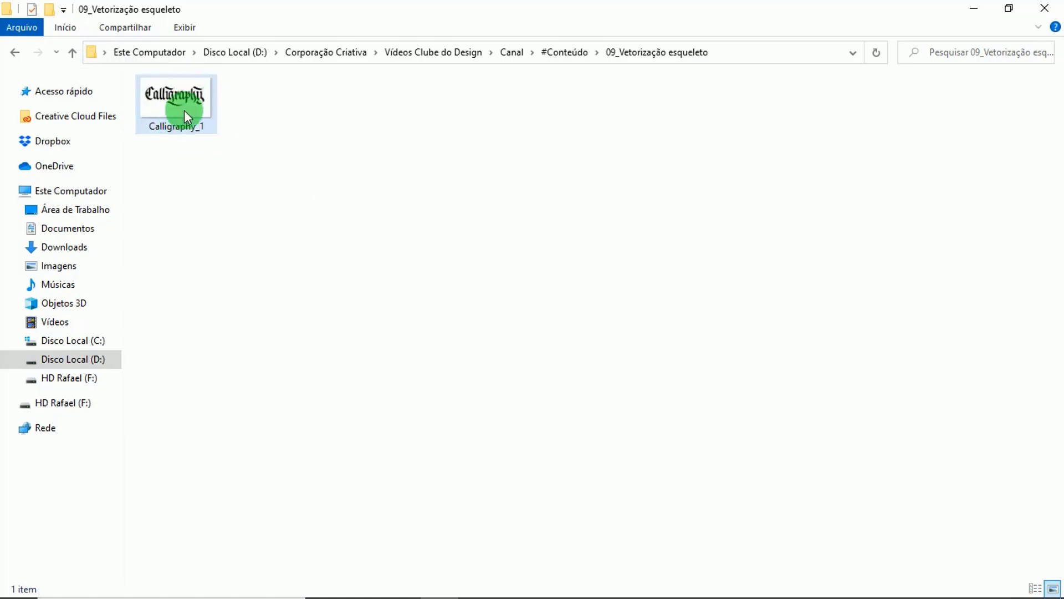
drag(173, 99, 580, 538)
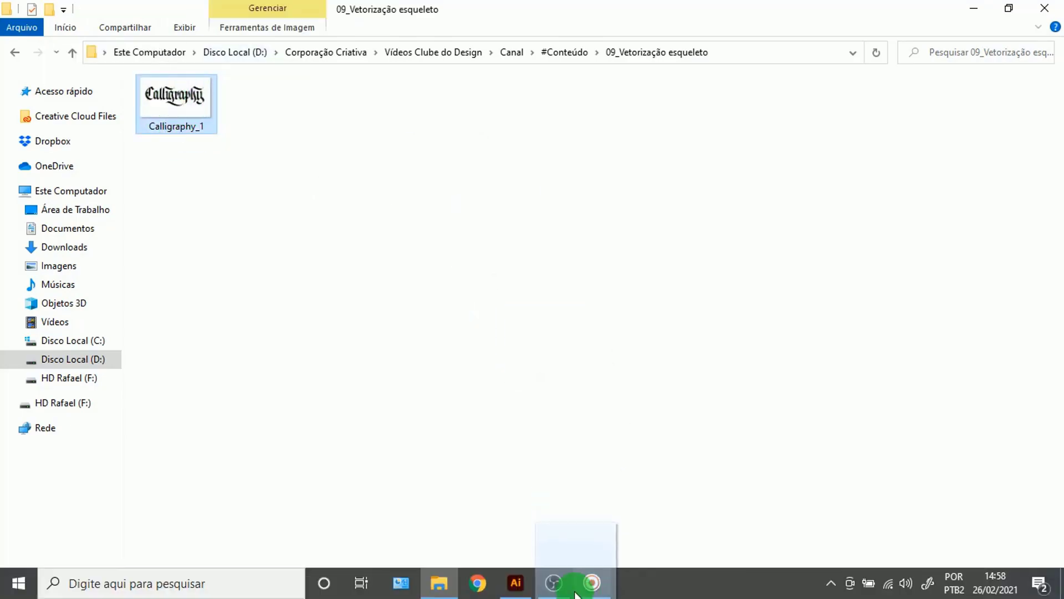
mouse_move(580, 538)
mouse_down()
mouse_move(529, 588)
mouse_move(321, 347)
mouse_up()
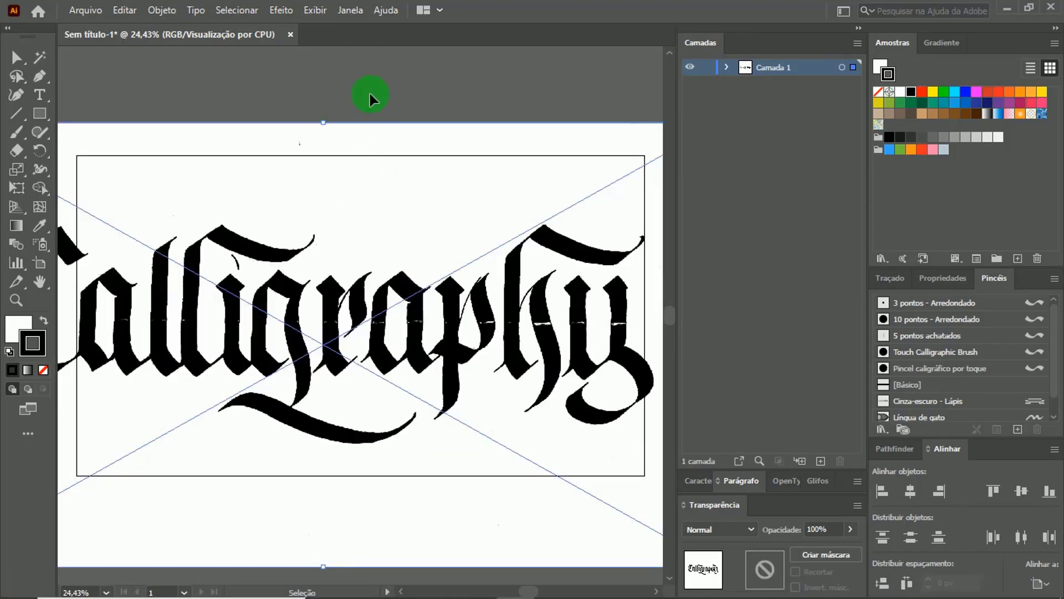
Zoom out to see the whole scan and move it down and right toward the artboard
click(409, 98)
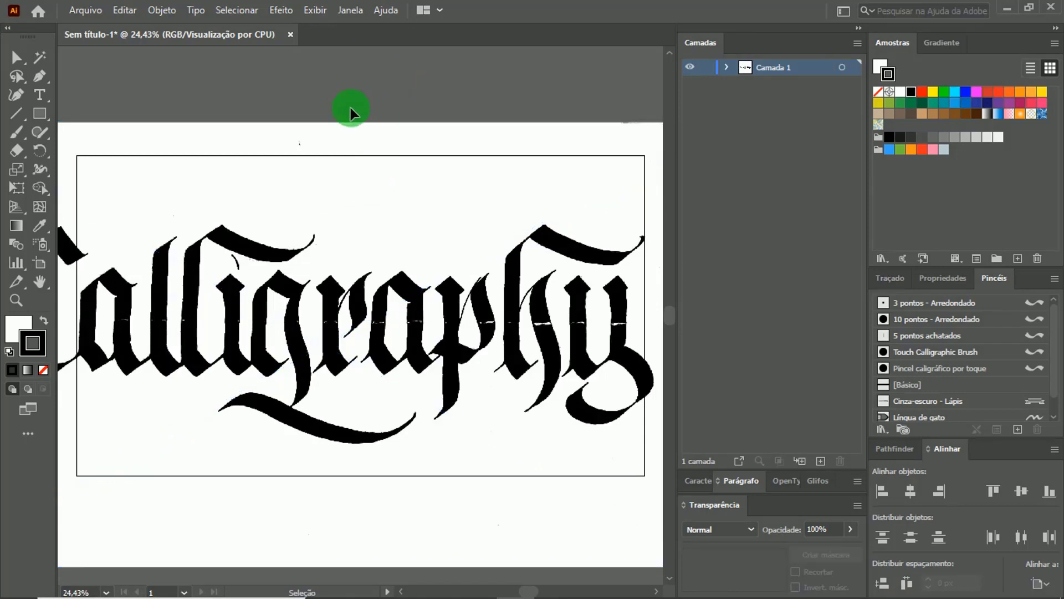
key(z)
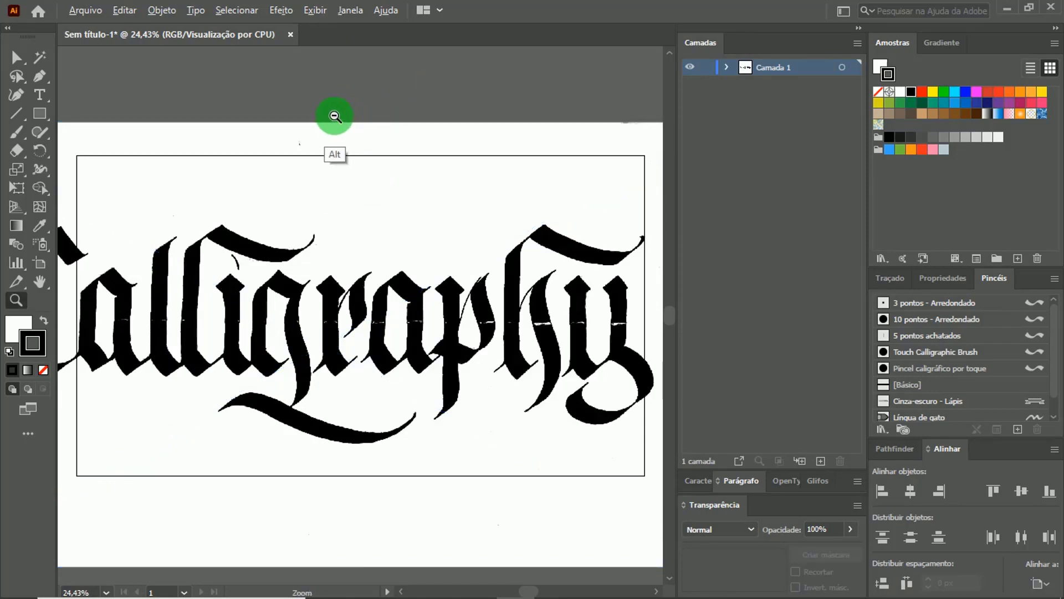
key(alt)
alt+click(344, 305)
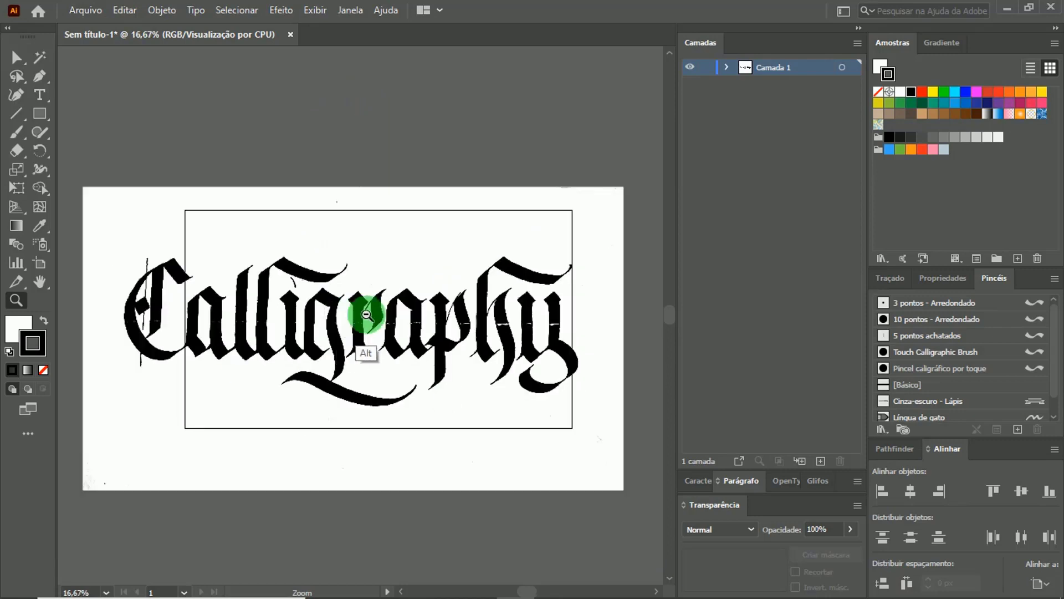
alt+click(352, 310)
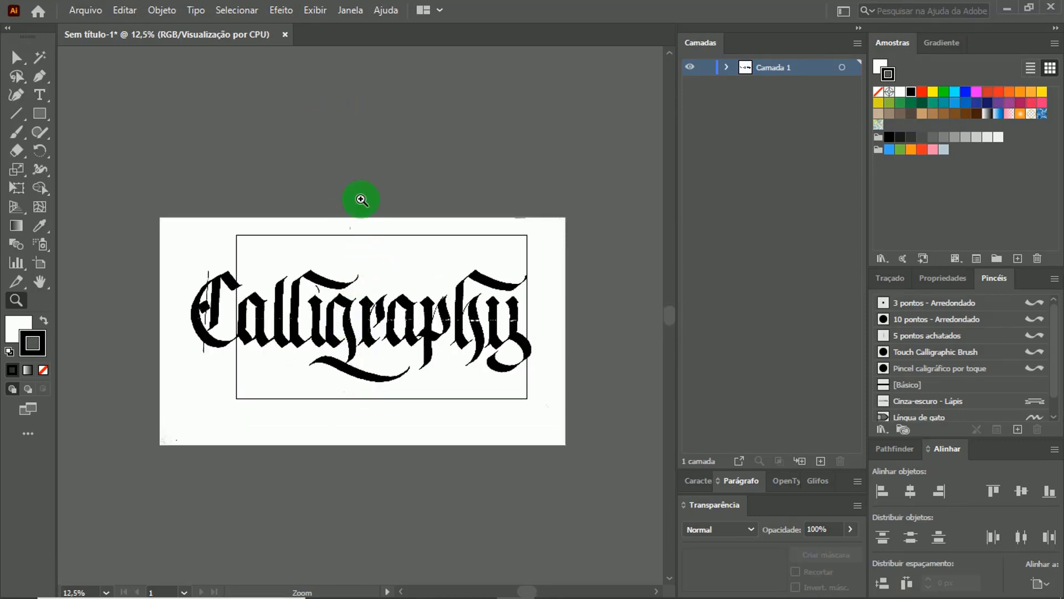
key(a)
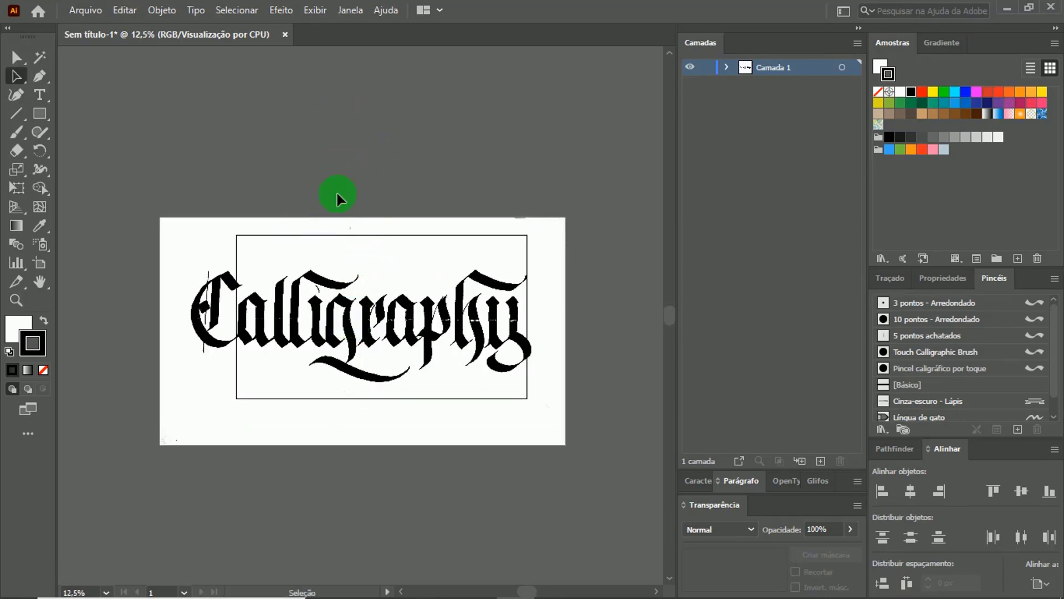
drag(403, 177, 237, 417)
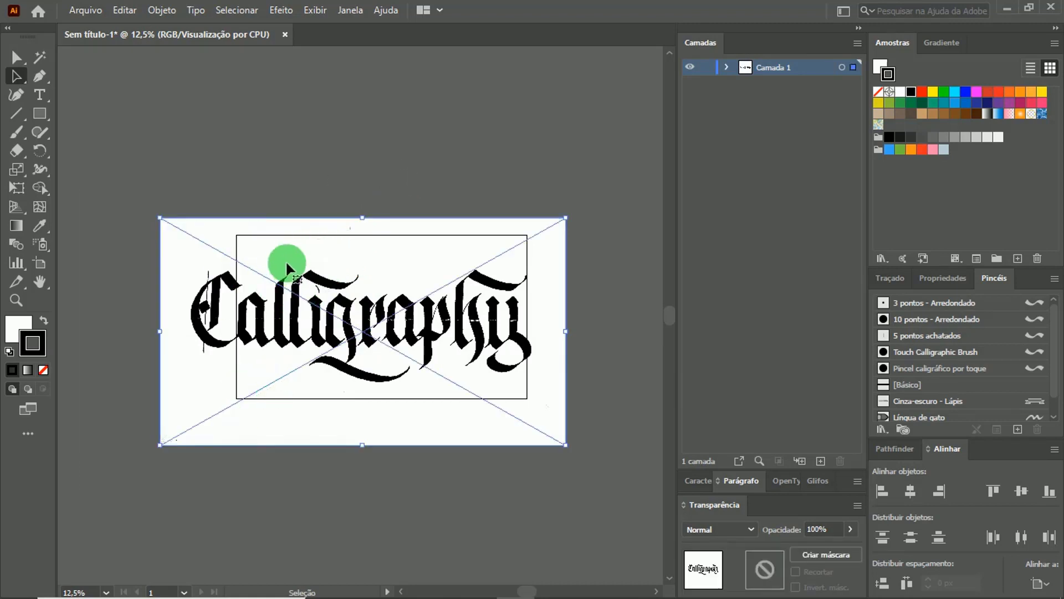
mouse_move(195, 243)
mouse_down()
mouse_move(280, 273)
mouse_move(274, 260)
mouse_up()
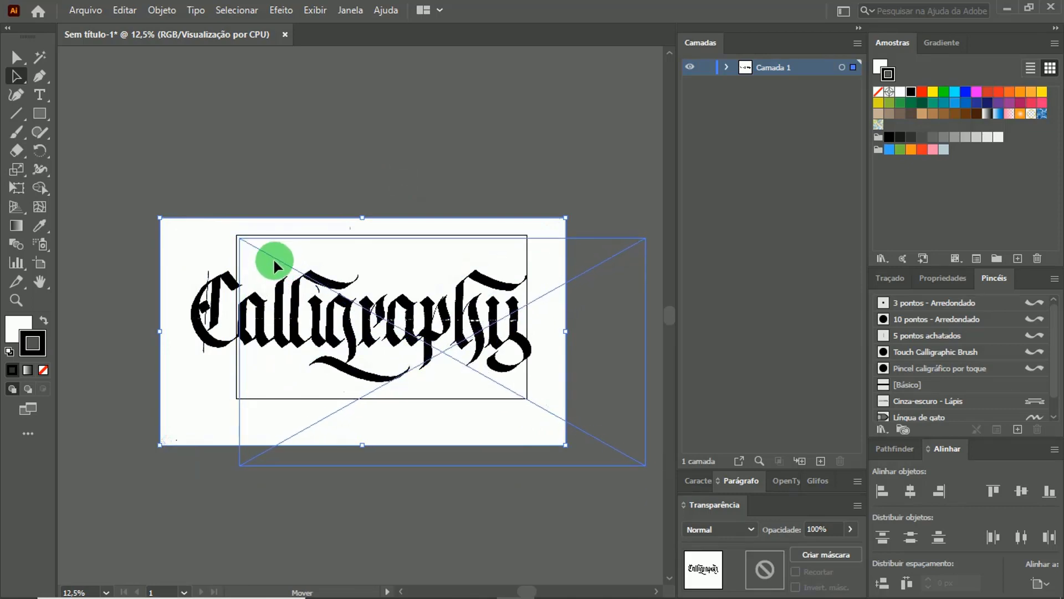
drag(274, 258, 277, 263)
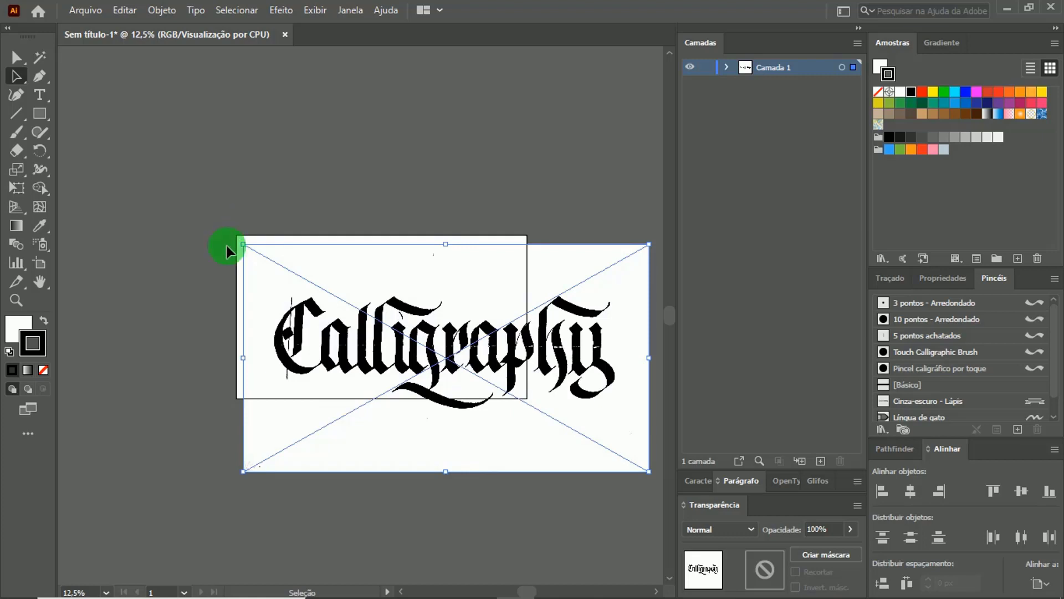
click(271, 189)
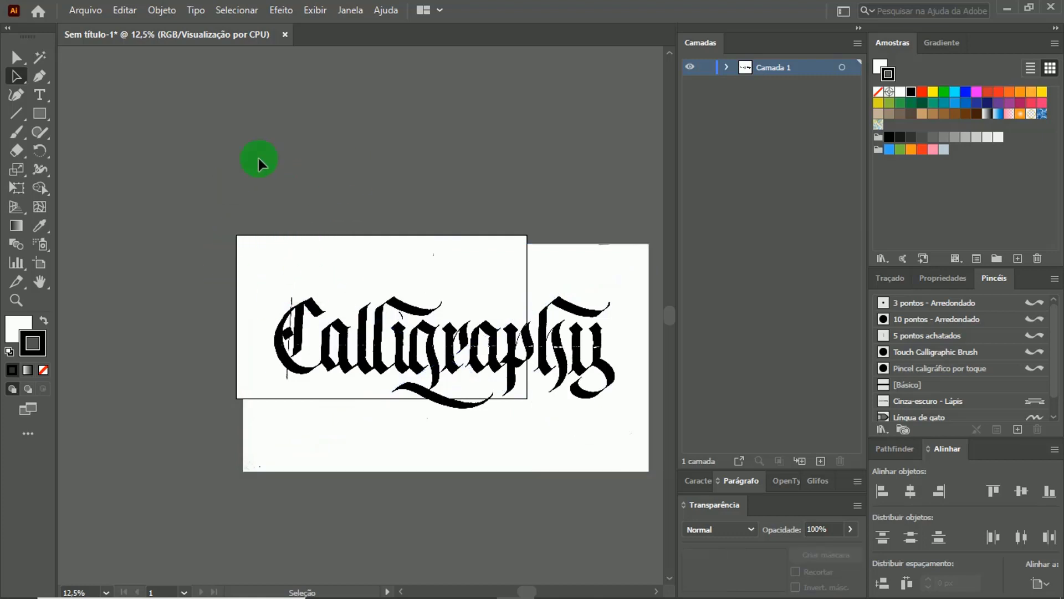
Turn on smart guides, snap the scan's top-left to the artboard corner, then scale it to the bottom-right
click(314, 11)
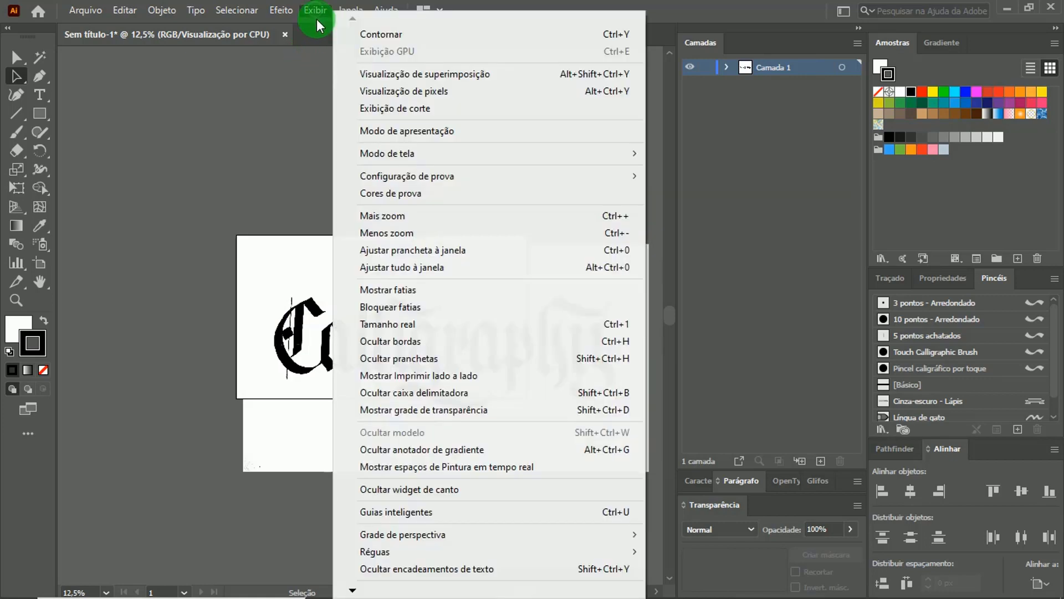
click(454, 512)
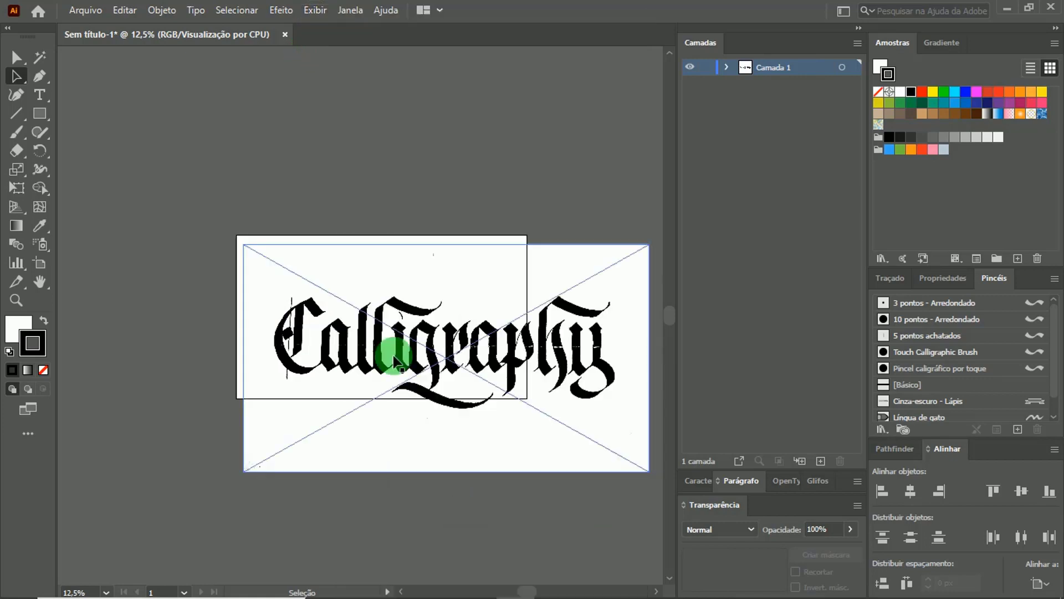
drag(410, 355, 401, 345)
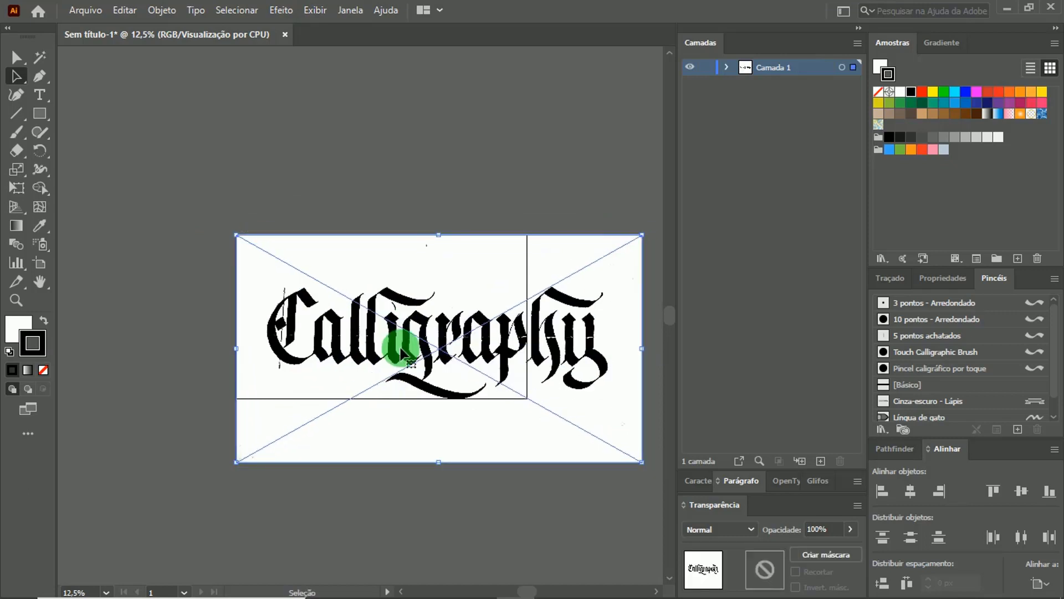
click(302, 170)
click(458, 352)
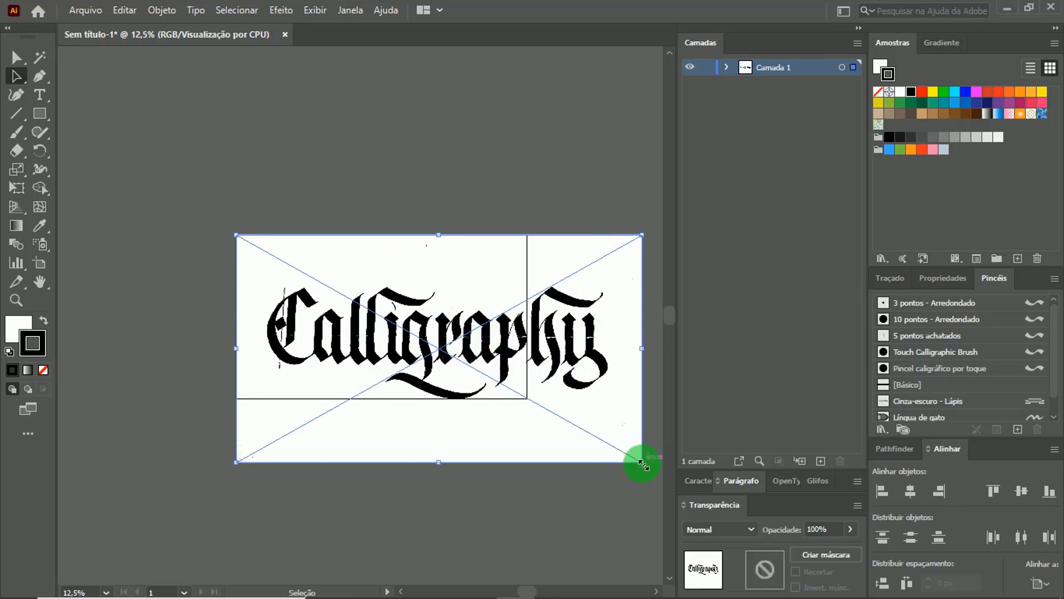
drag(640, 463, 527, 397)
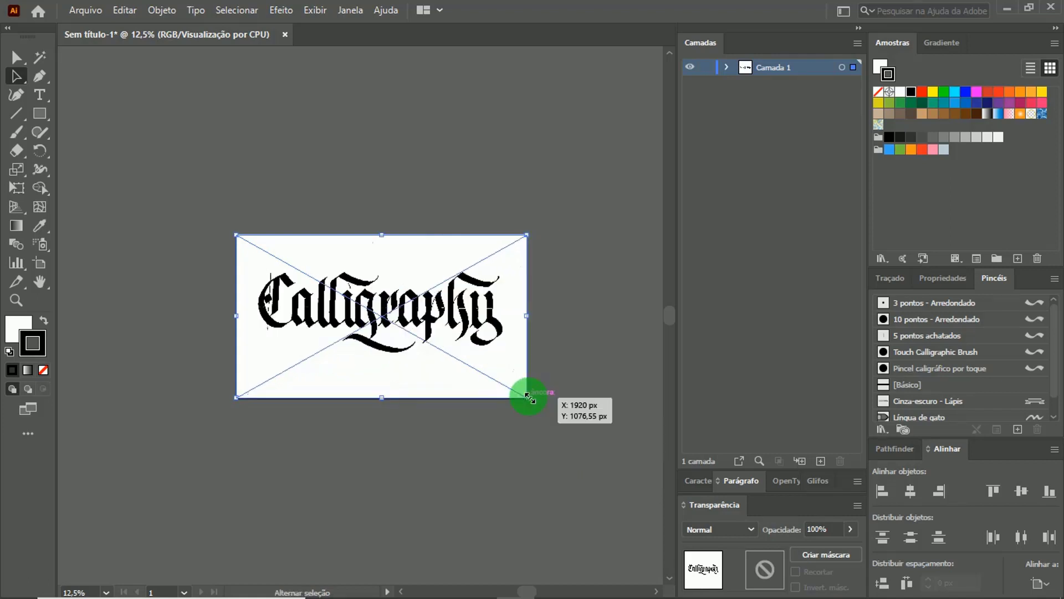
click(386, 191)
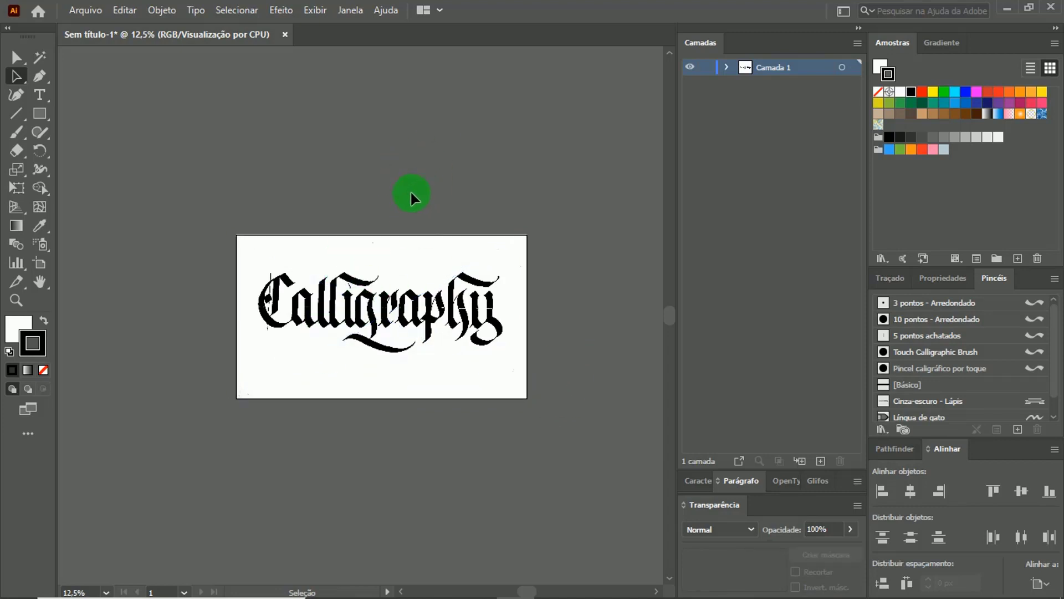
Zoom in so the artboard fills the view and check the scan's fit
key(z)
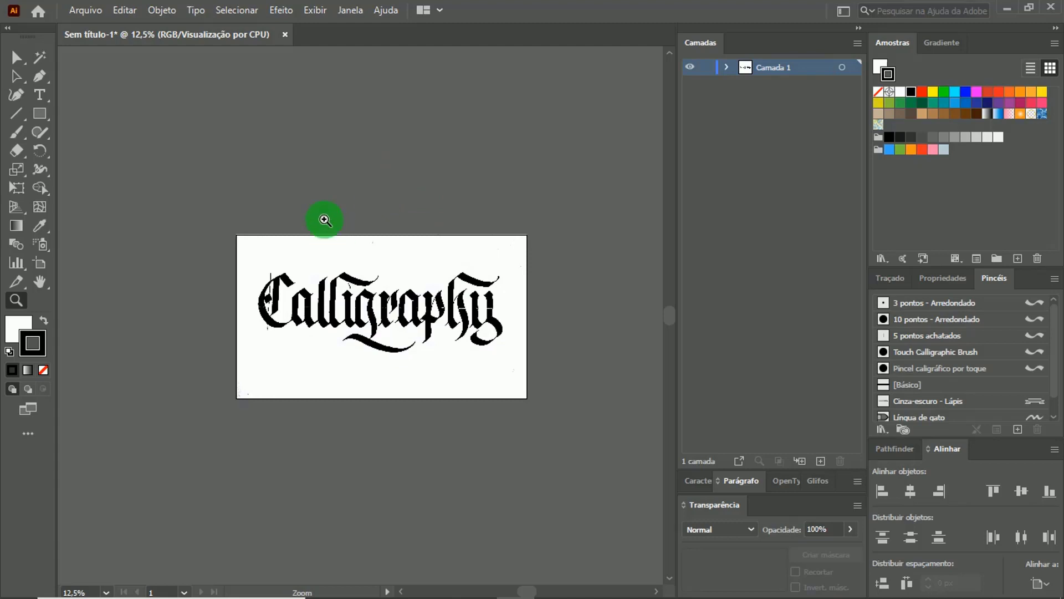
drag(198, 206, 470, 441)
drag(555, 444, 556, 446)
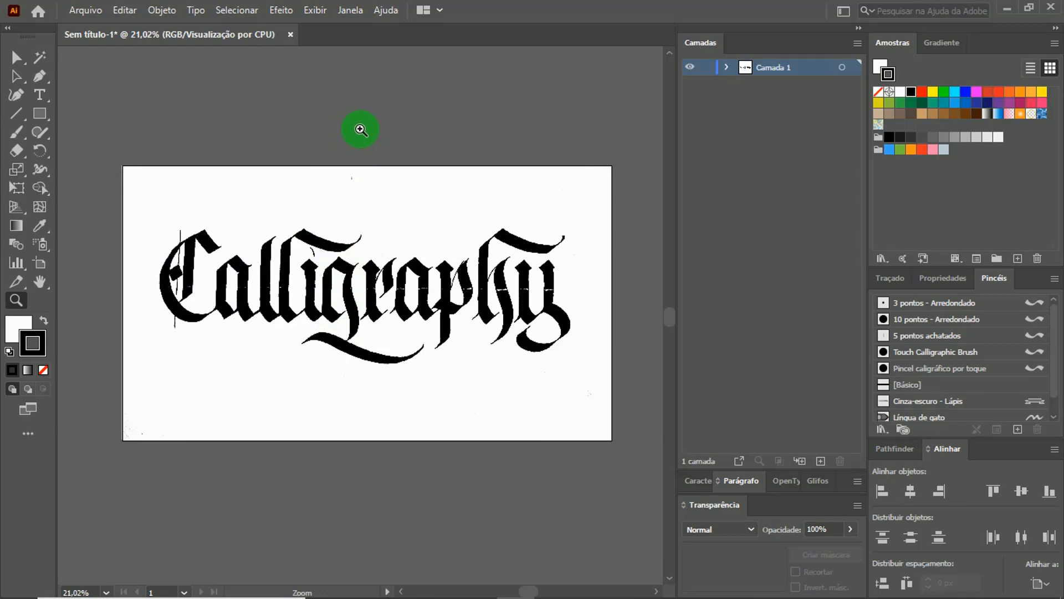
key(a)
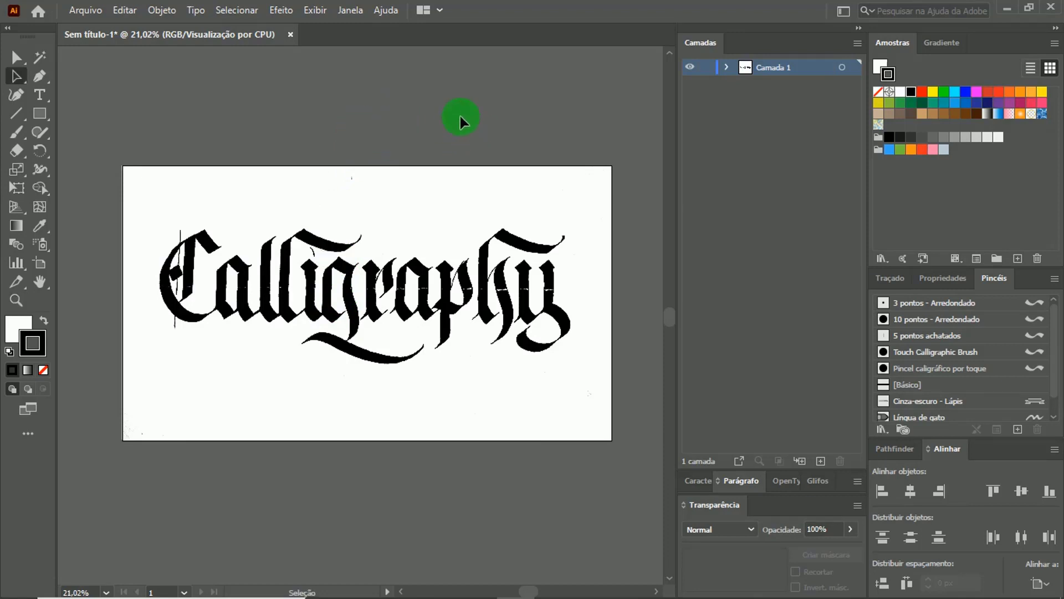
click(341, 206)
click(426, 110)
click(363, 171)
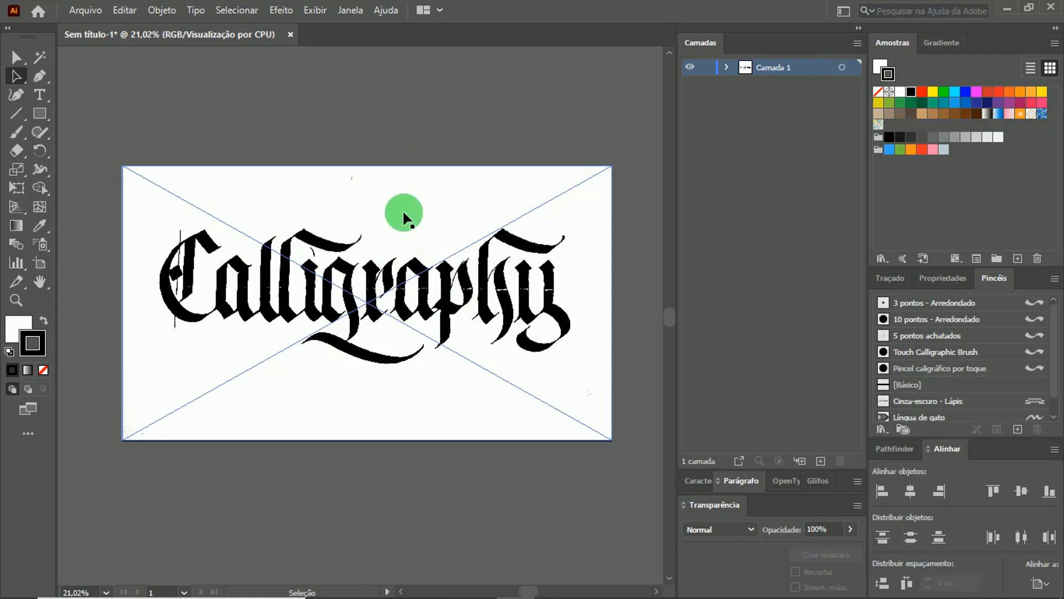
click(436, 144)
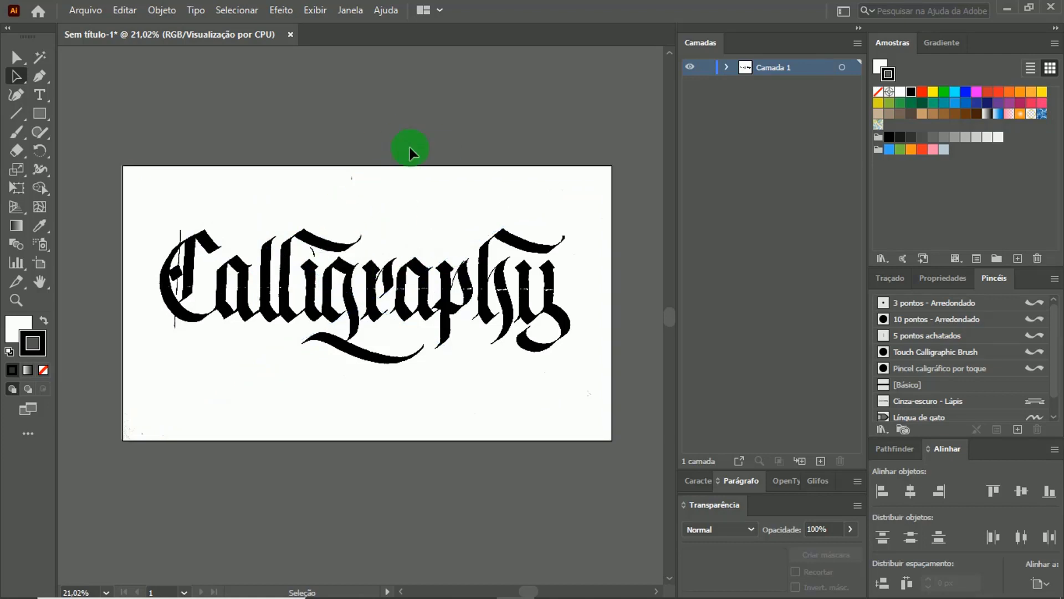
Fade the calligraphy scan to 13% opacity
drag(435, 139, 338, 384)
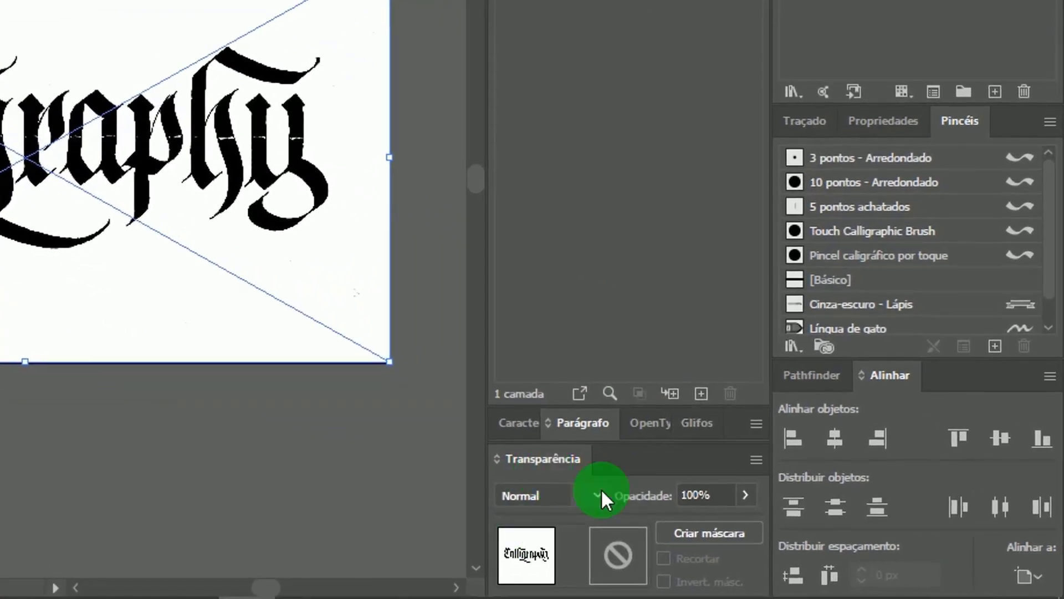
click(745, 495)
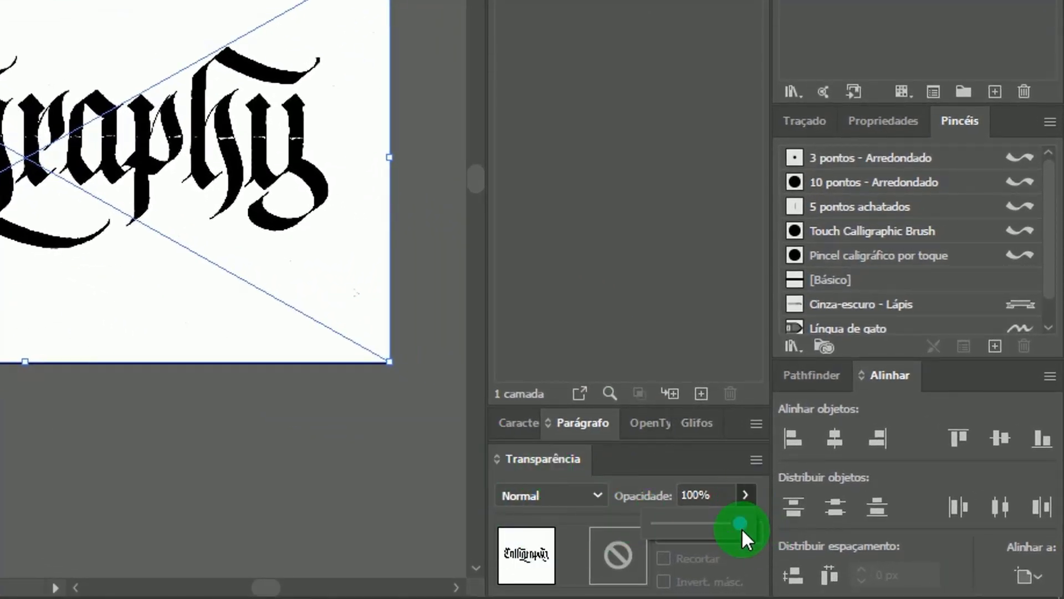
drag(743, 523, 666, 526)
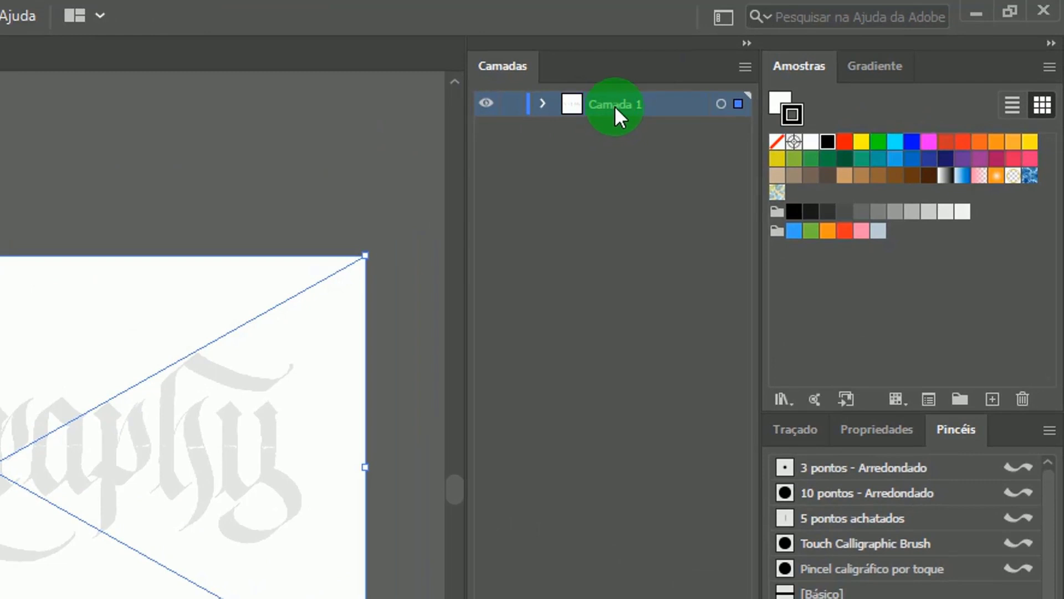
Rename the scan's layer to Sketch and lock it
double_click(613, 108)
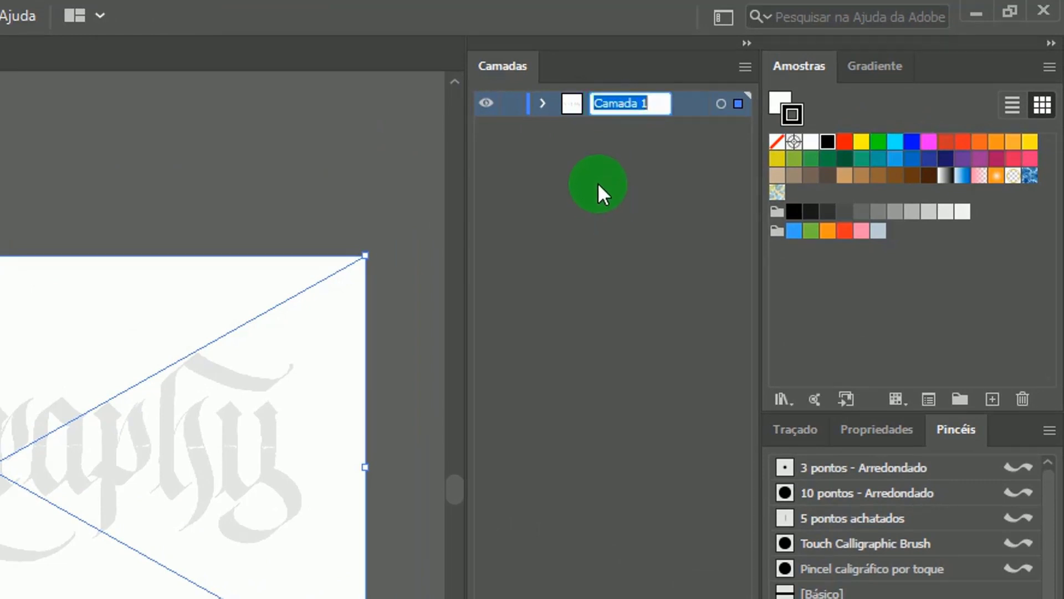
text(S)
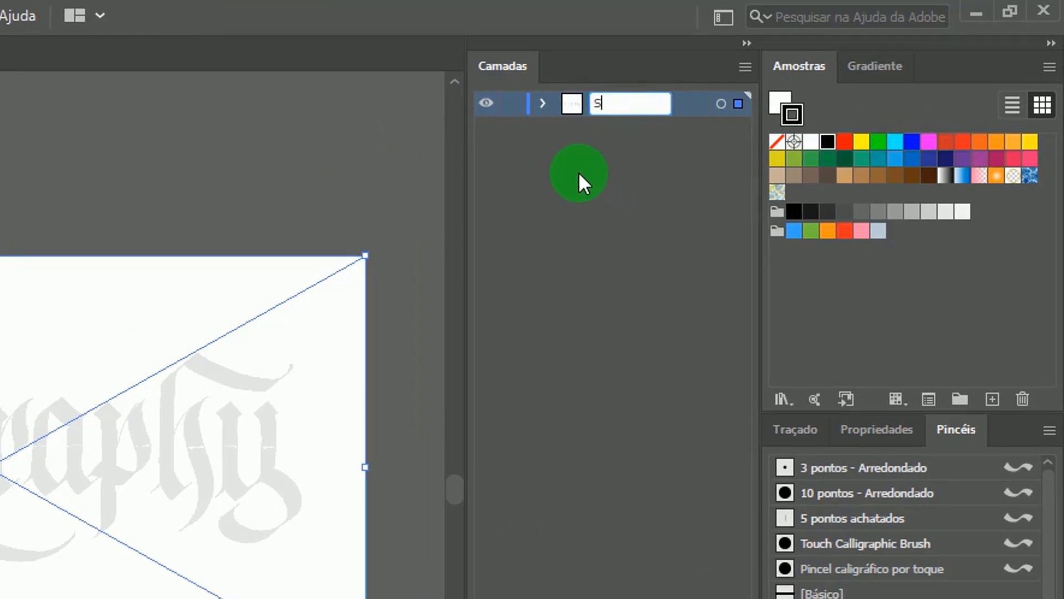
text(ketch)
click(628, 241)
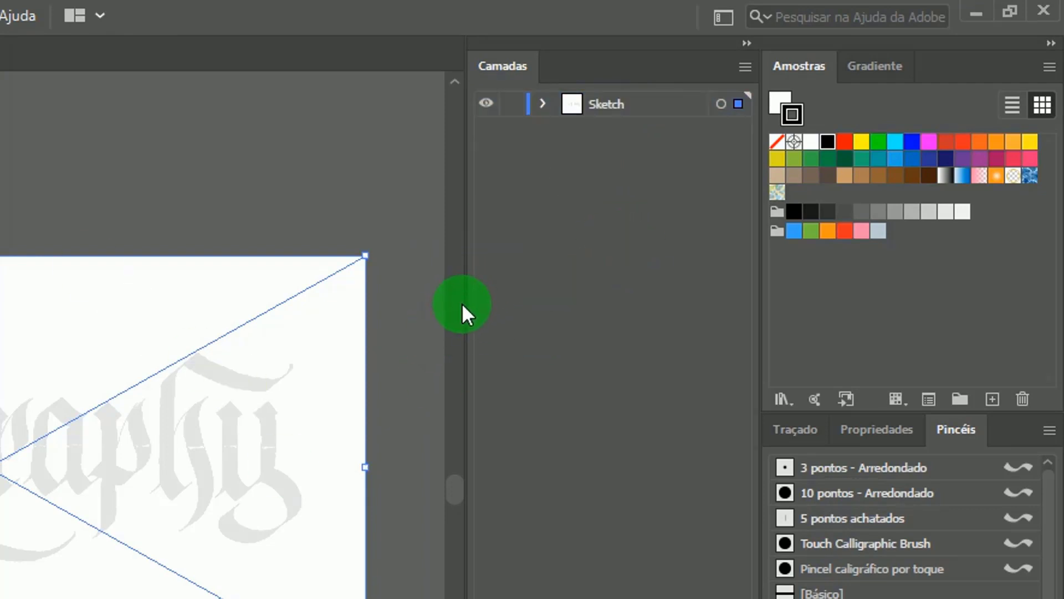
click(511, 110)
click(512, 114)
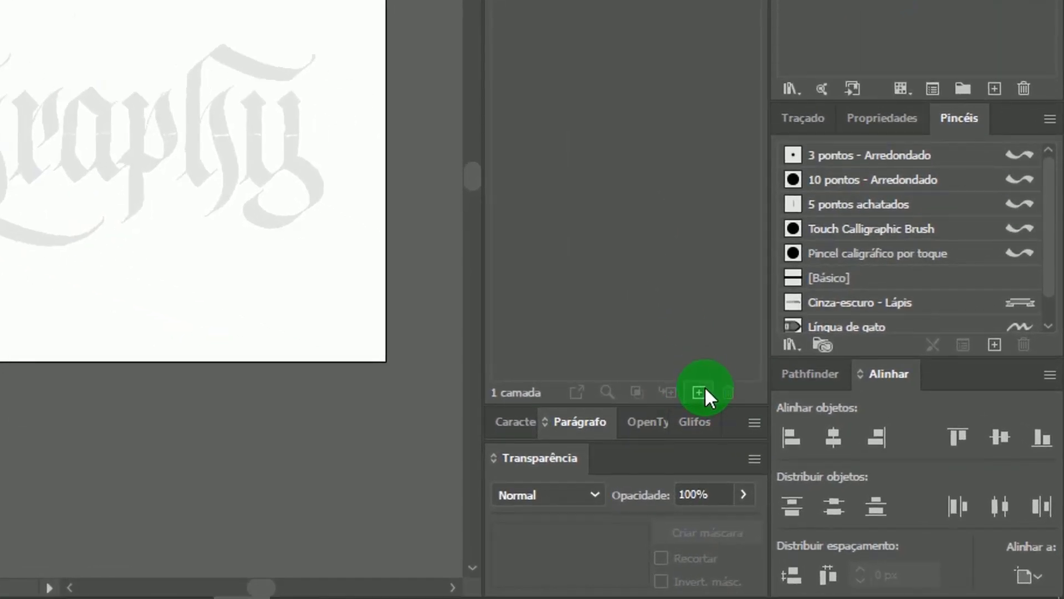
Add a new layer above Sketch named Letras
click(699, 391)
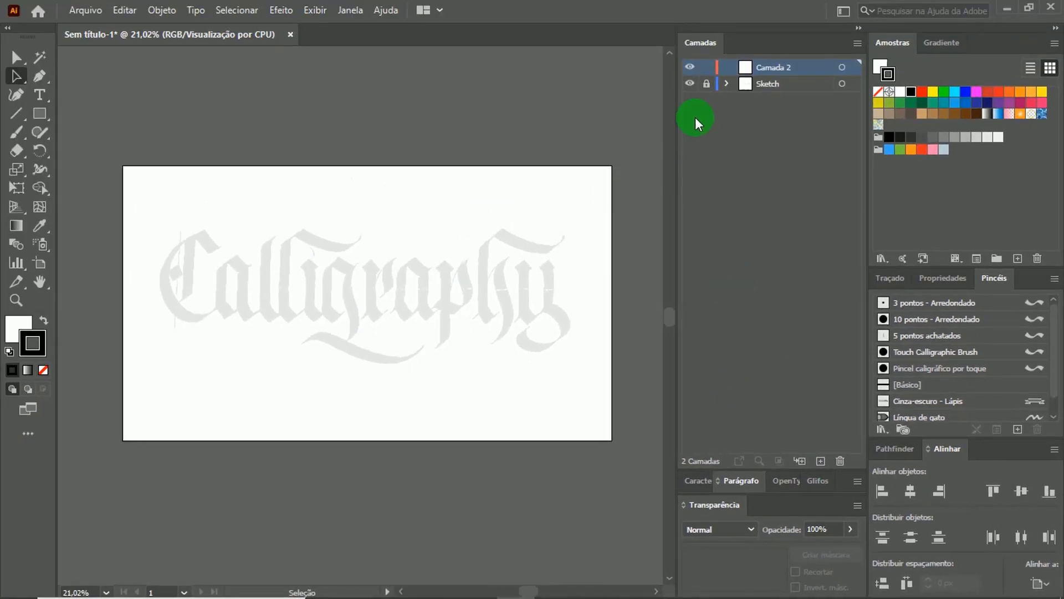
double_click(773, 69)
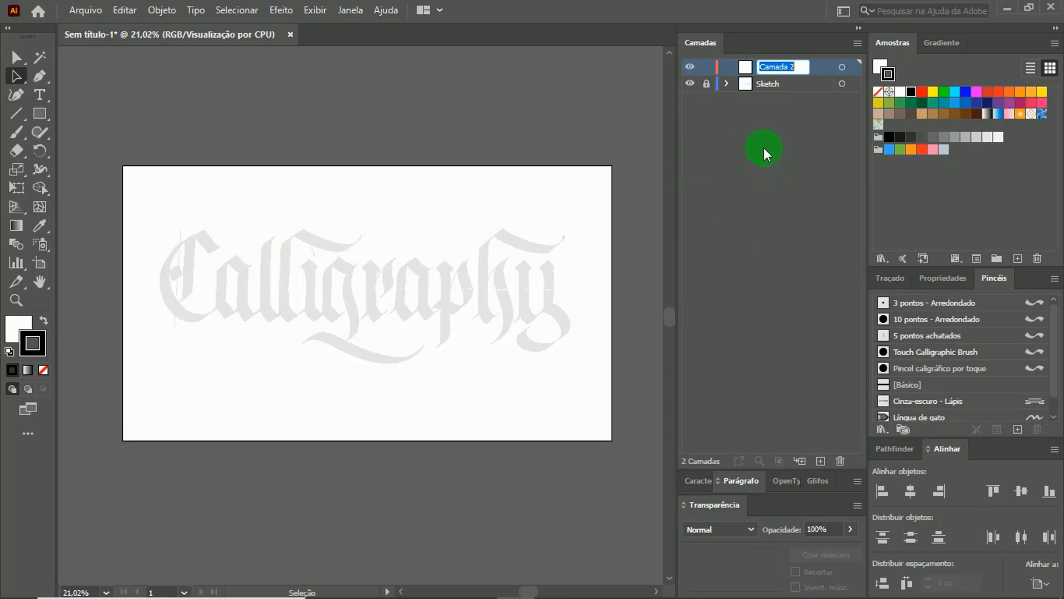
click(763, 147)
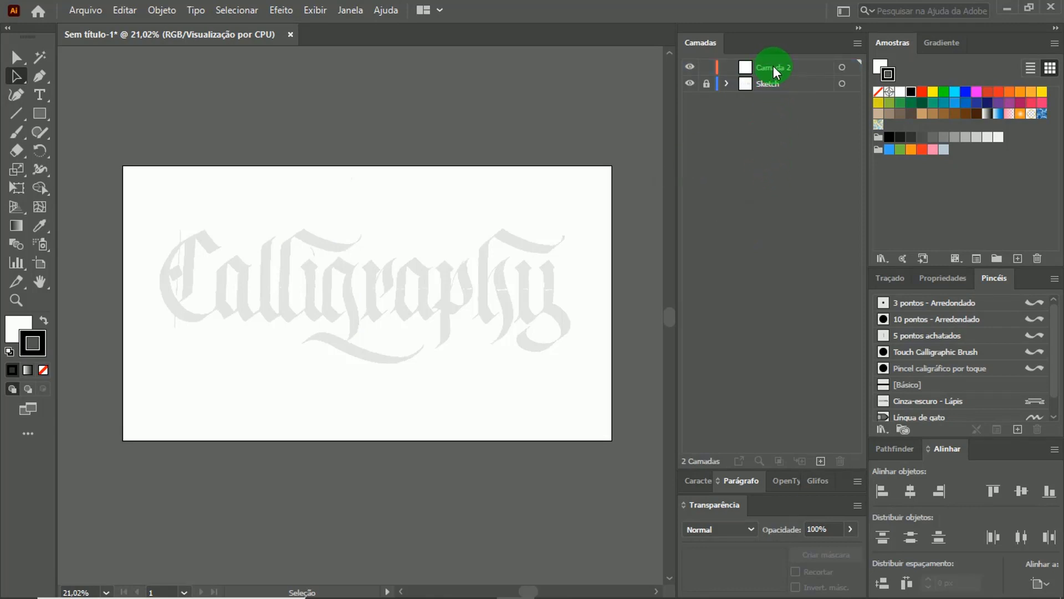
double_click(772, 67)
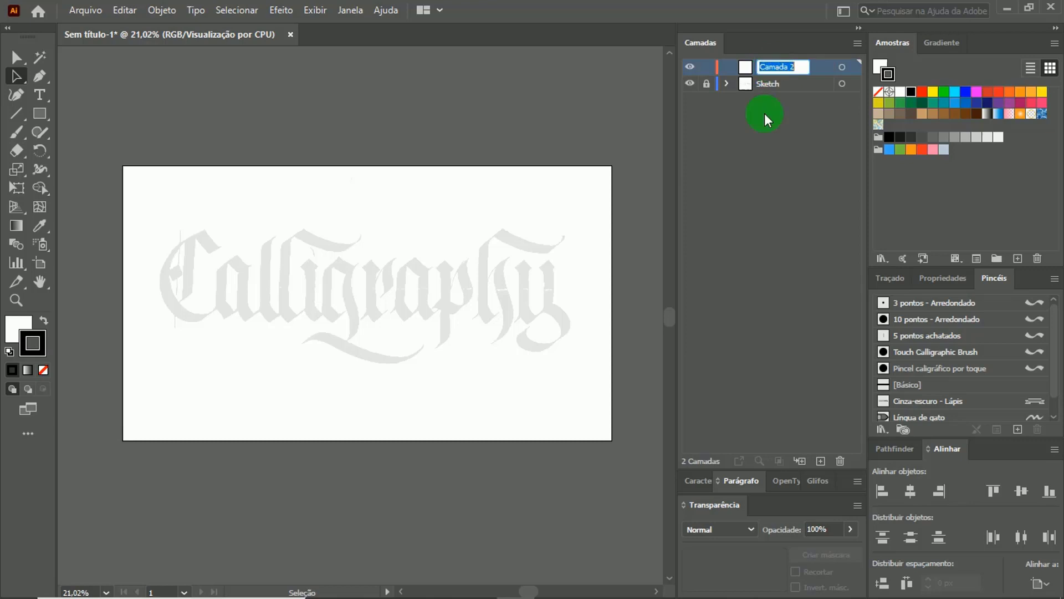
text(Letra)
text(s)
click(700, 245)
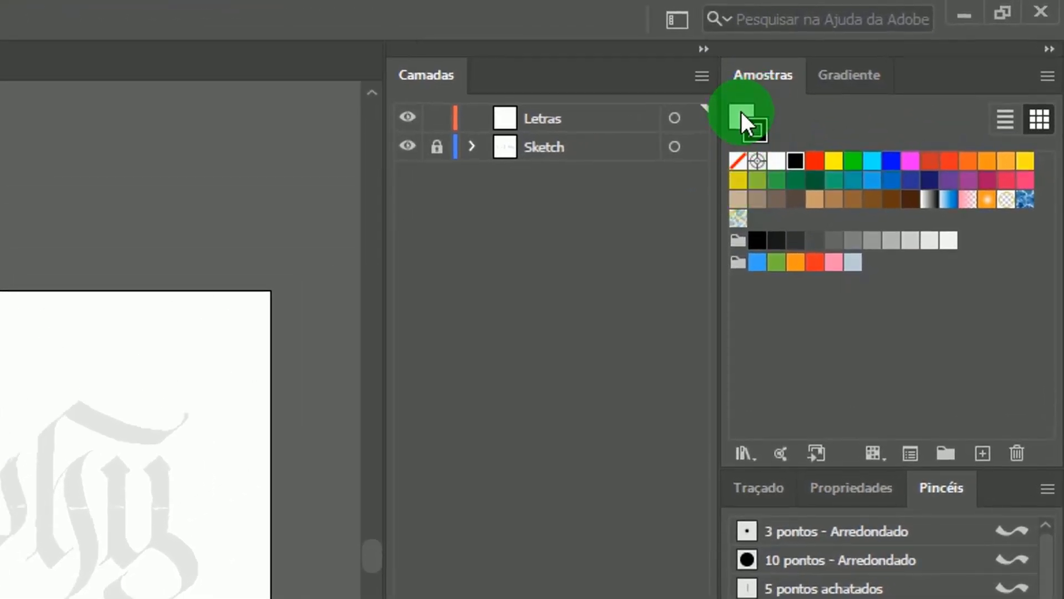
Set fill to None and stroke to red at 0,25 pt weight
click(742, 160)
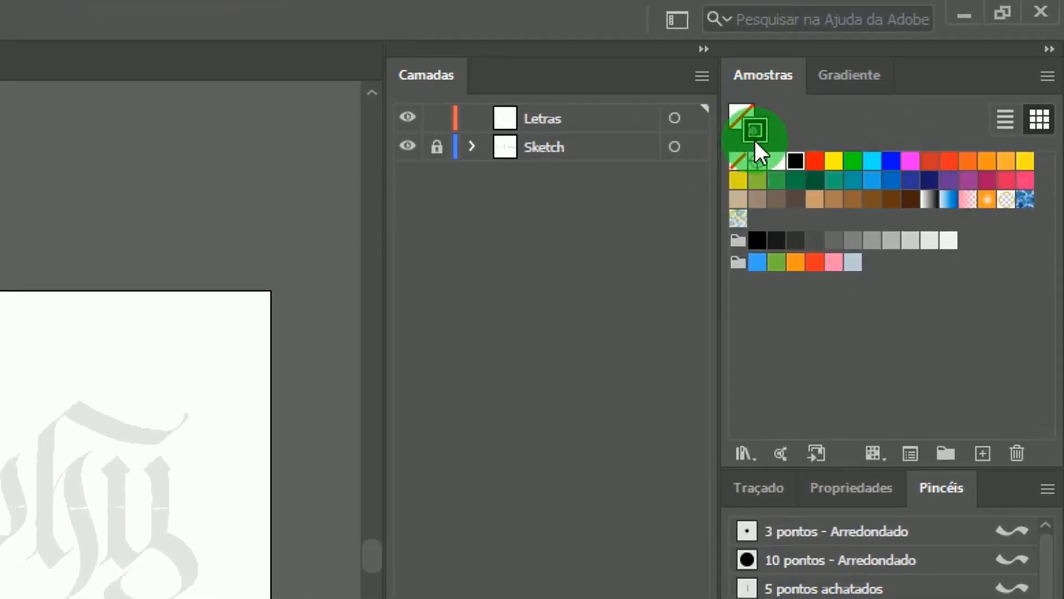
click(755, 138)
click(813, 161)
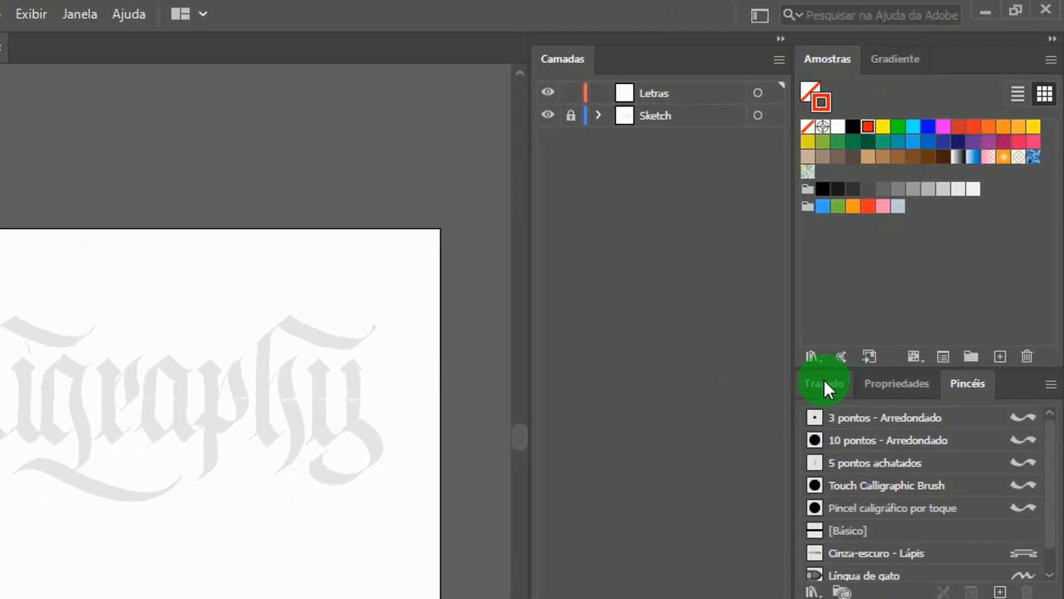
click(825, 384)
click(953, 418)
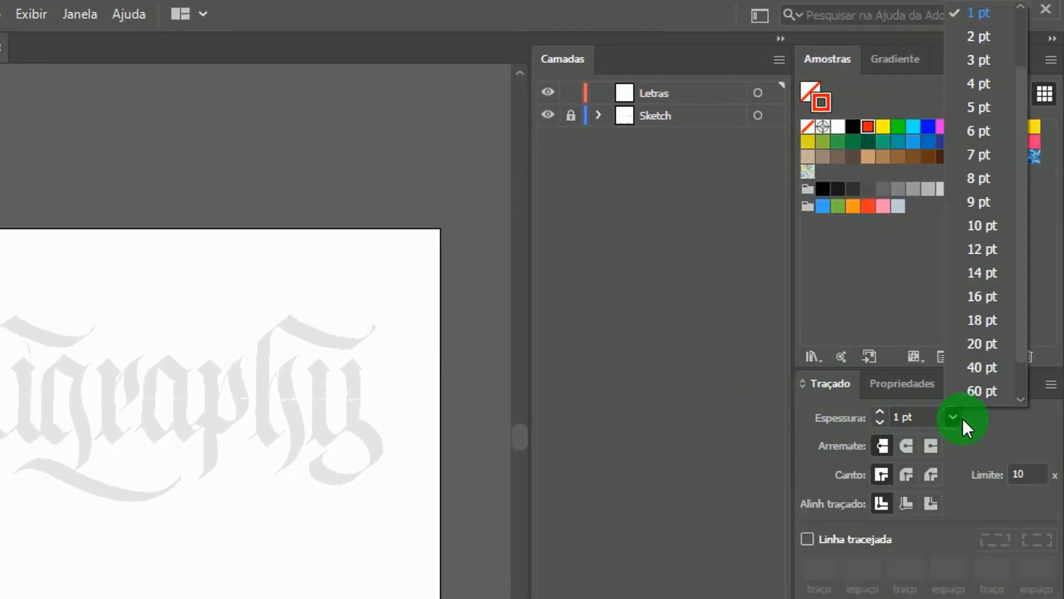
mouse_move(1020, 164)
mouse_down()
mouse_move(1027, 104)
mouse_move(990, 12)
mouse_up()
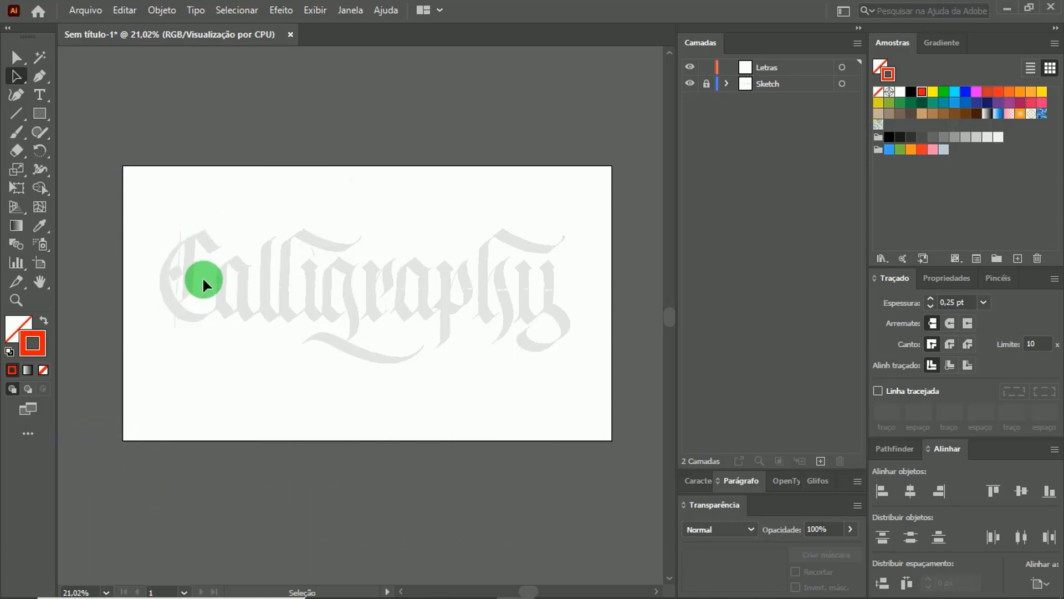
Zoom in around the opening C of the sketch, then return to Direct Selection
key(z)
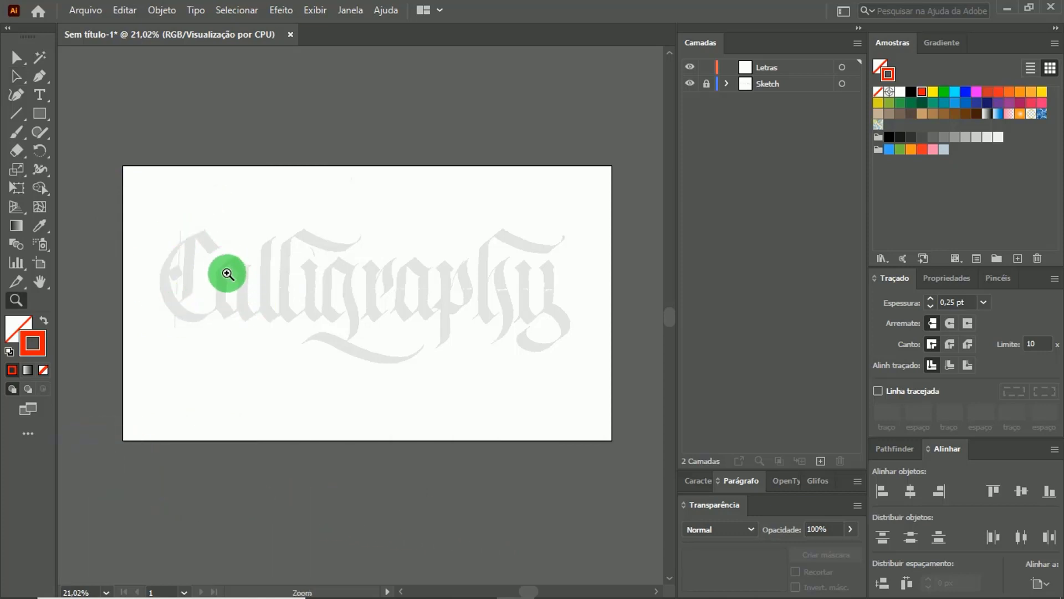
mouse_move(192, 238)
mouse_down()
mouse_move(227, 291)
mouse_move(294, 353)
mouse_up()
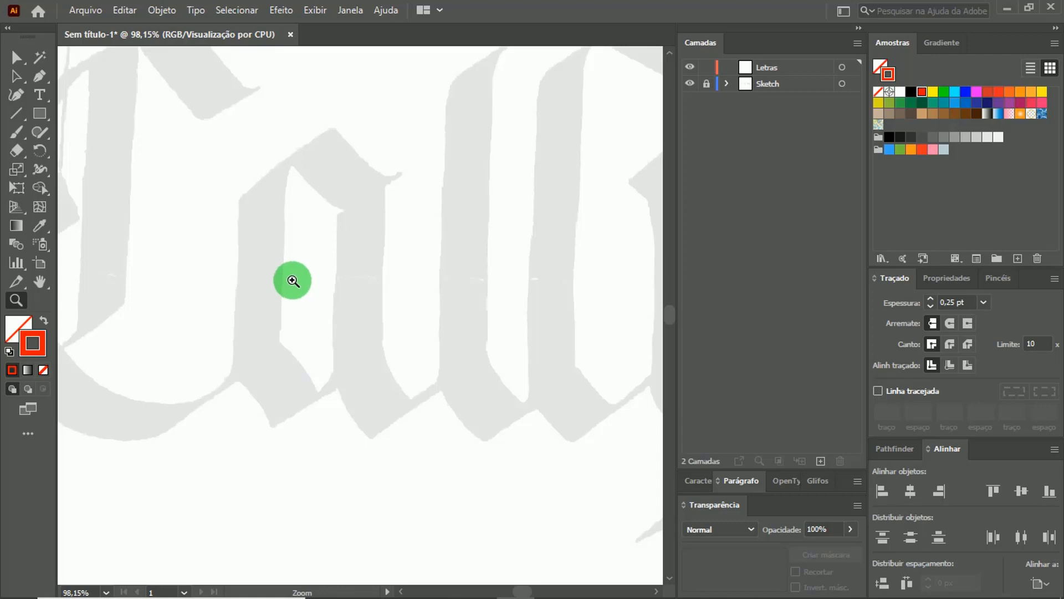
key(a)
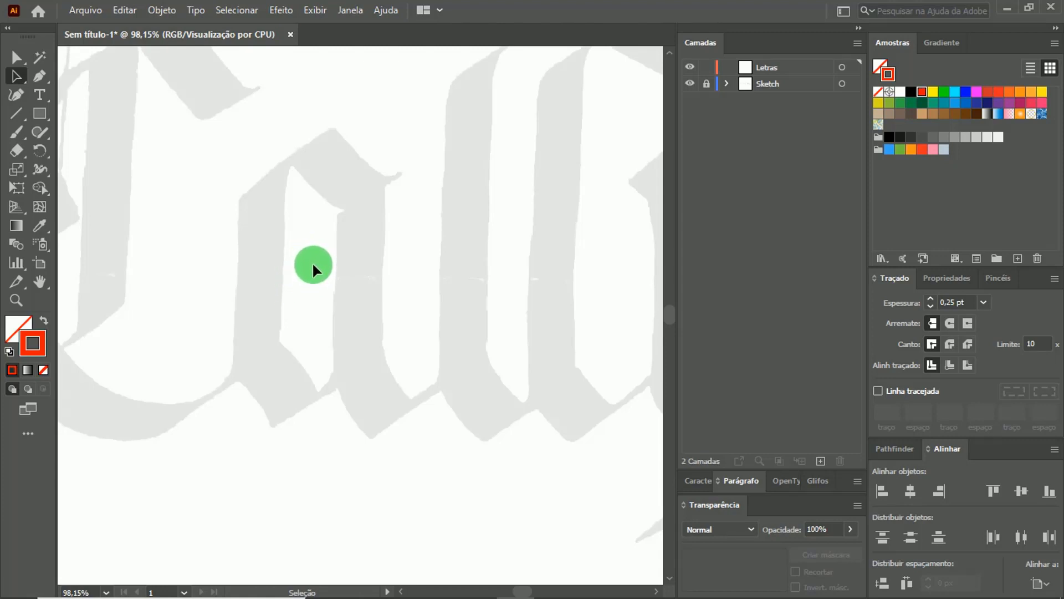
Save the document as Calligraphy in Adobe Illustrator (*.AI) format
key(ctrl+s)
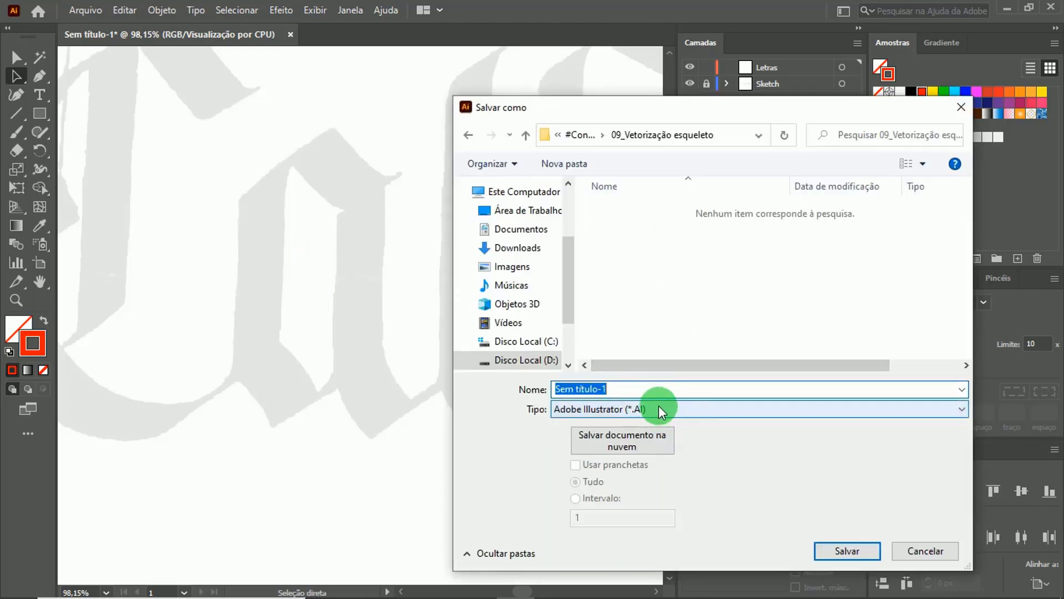
text(C)
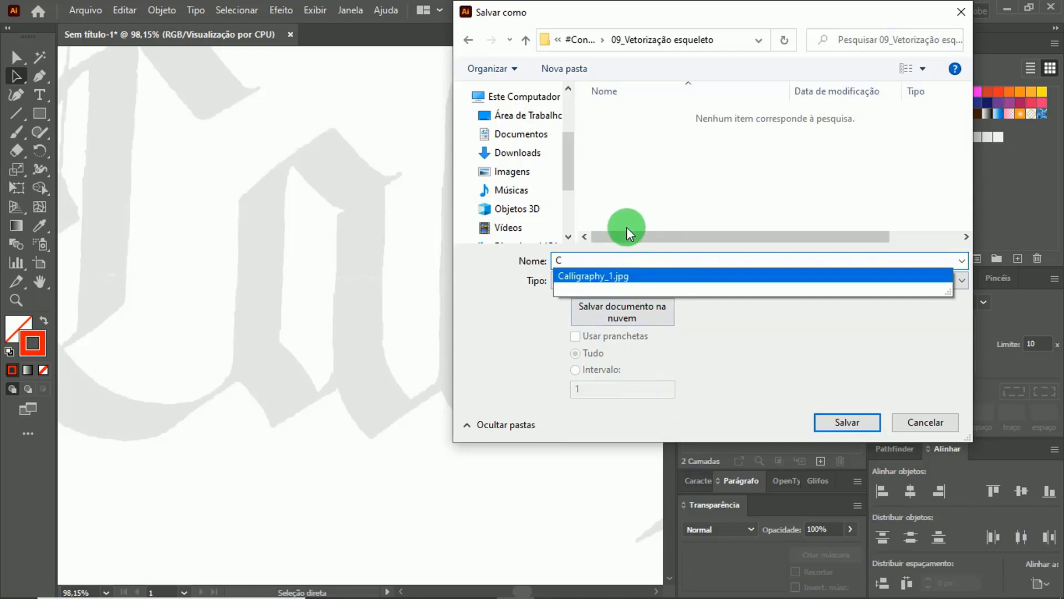
click(604, 276)
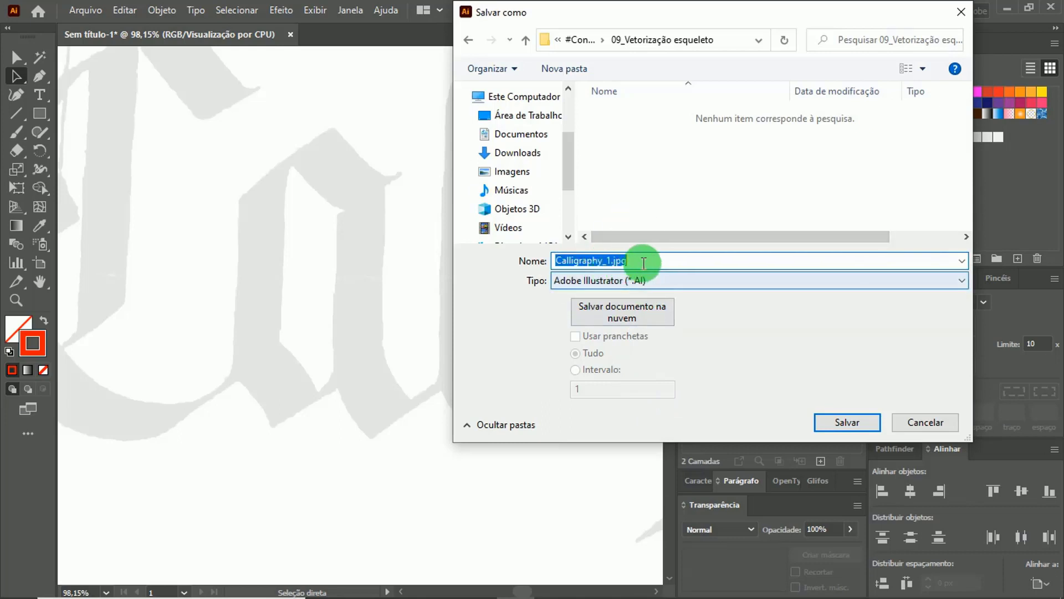
click(651, 266)
key(BackSpace)
key(BackSpace)
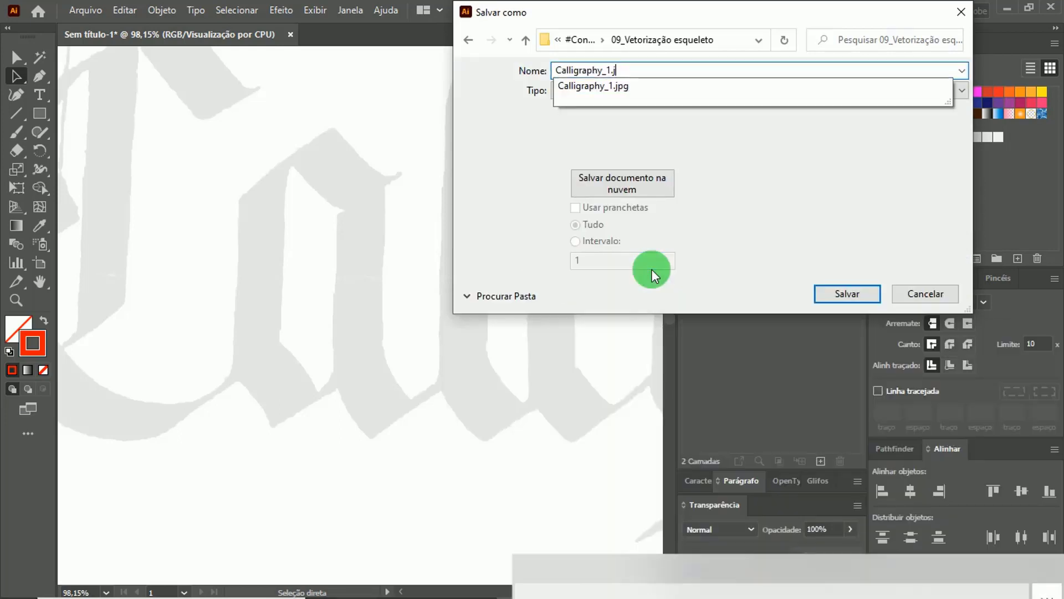
key(BackSpace)
key(BackSpace)
key(BackSpace)
key(BackSpace)
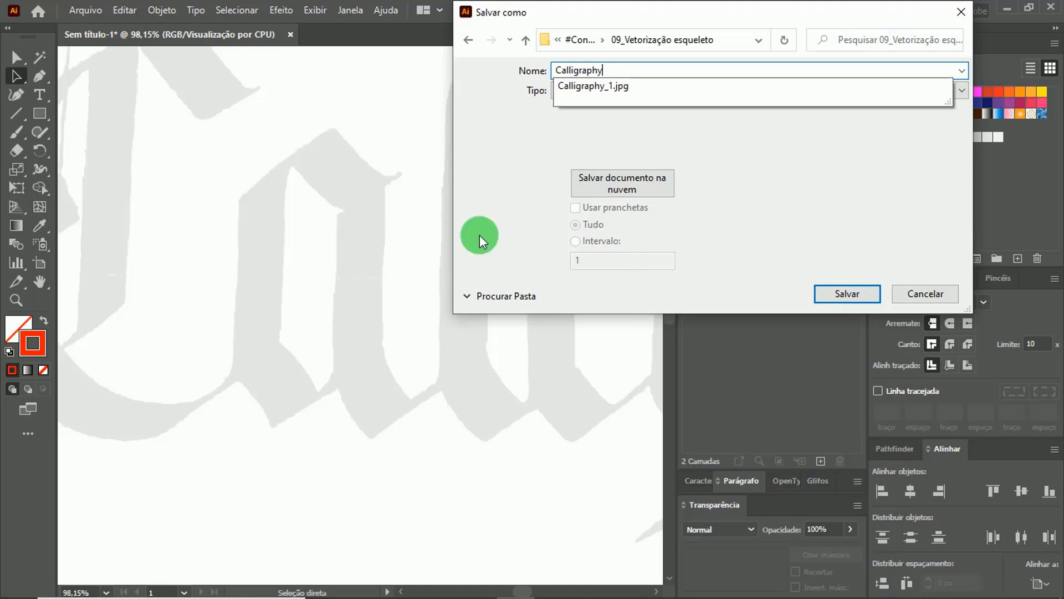
click(757, 225)
click(839, 292)
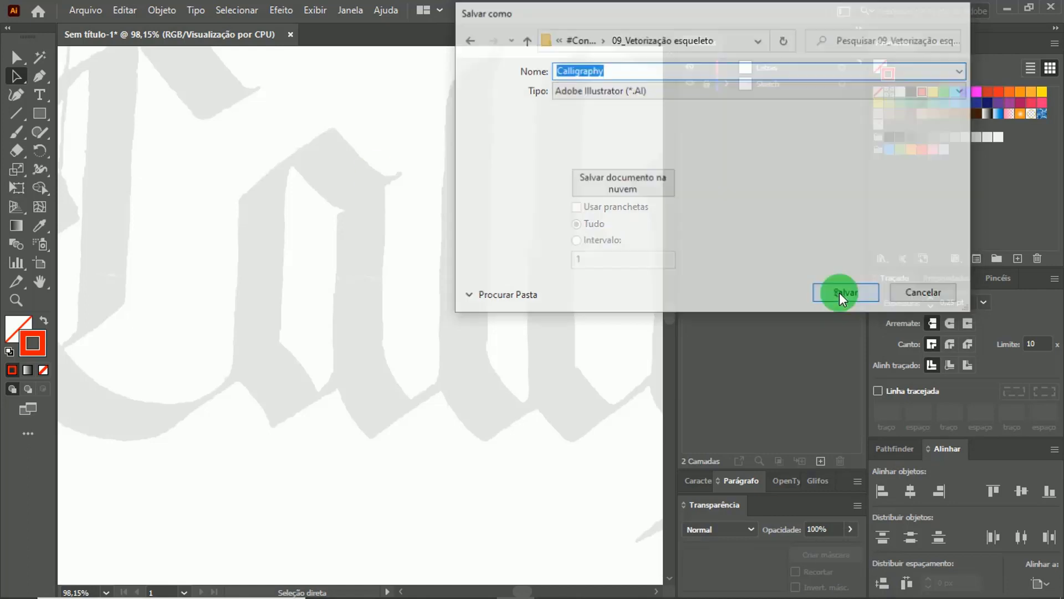
click(700, 511)
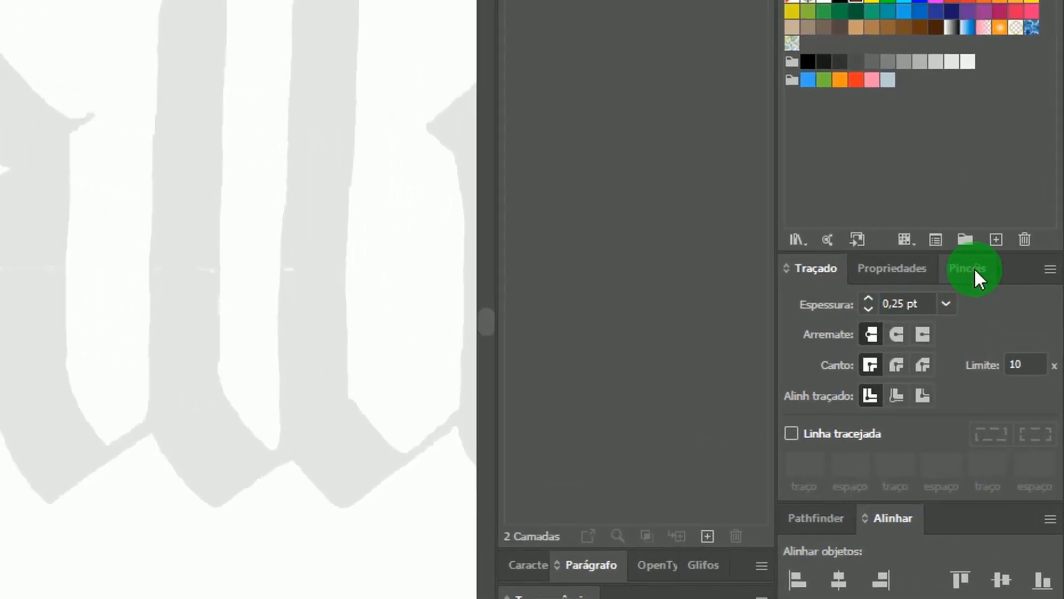
Bring up the Pincéis panel and begin a new brush with Novo pincel
click(974, 269)
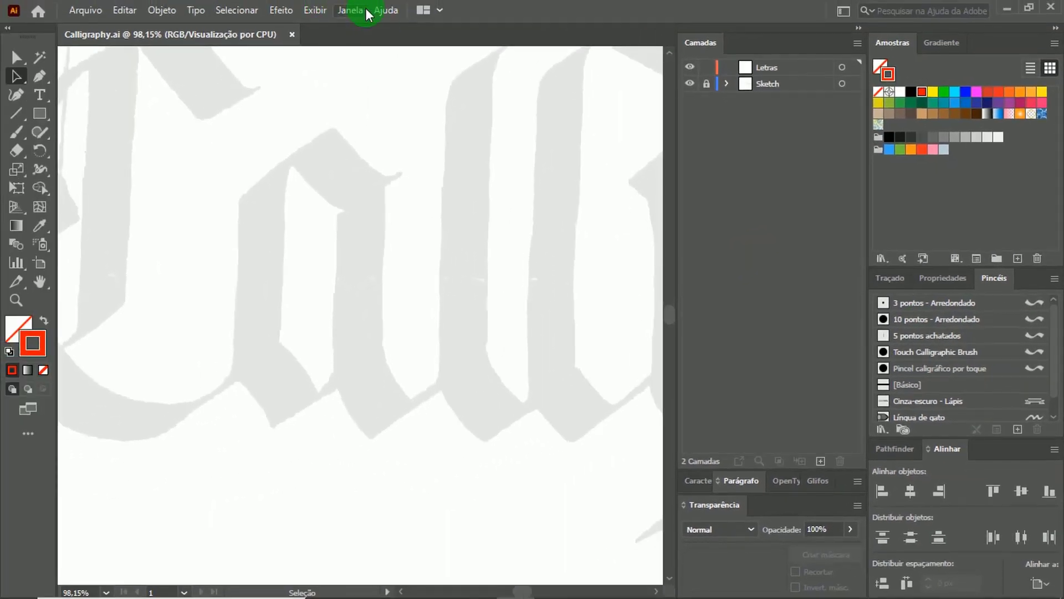
click(366, 10)
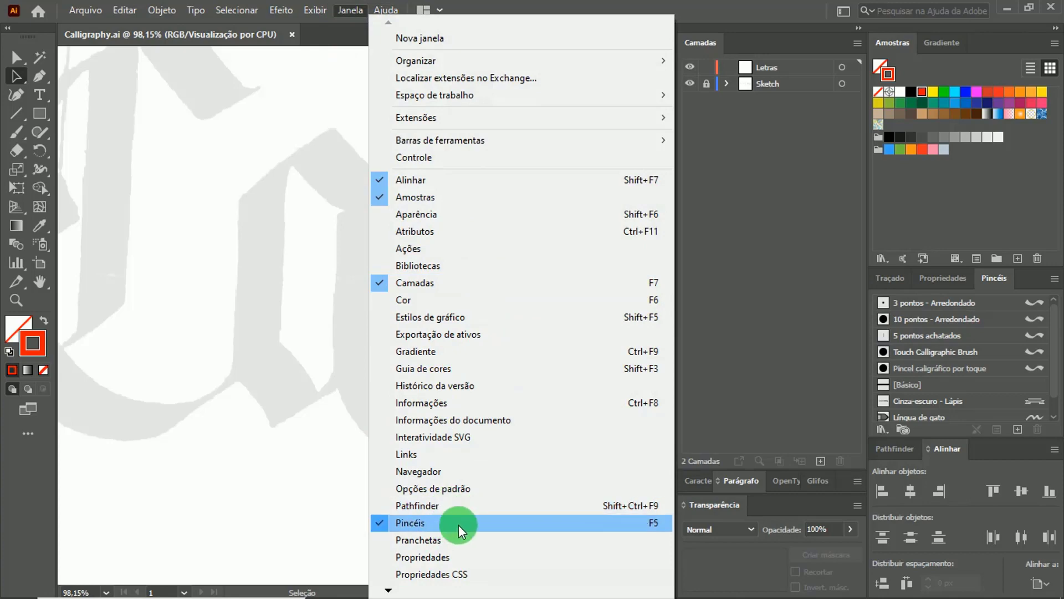
click(241, 331)
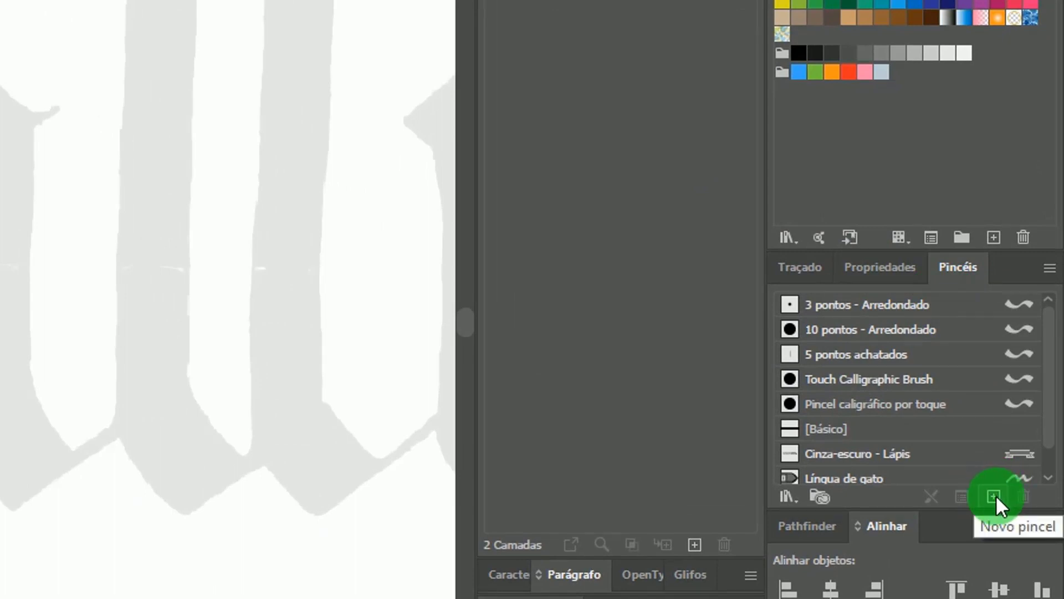
click(994, 495)
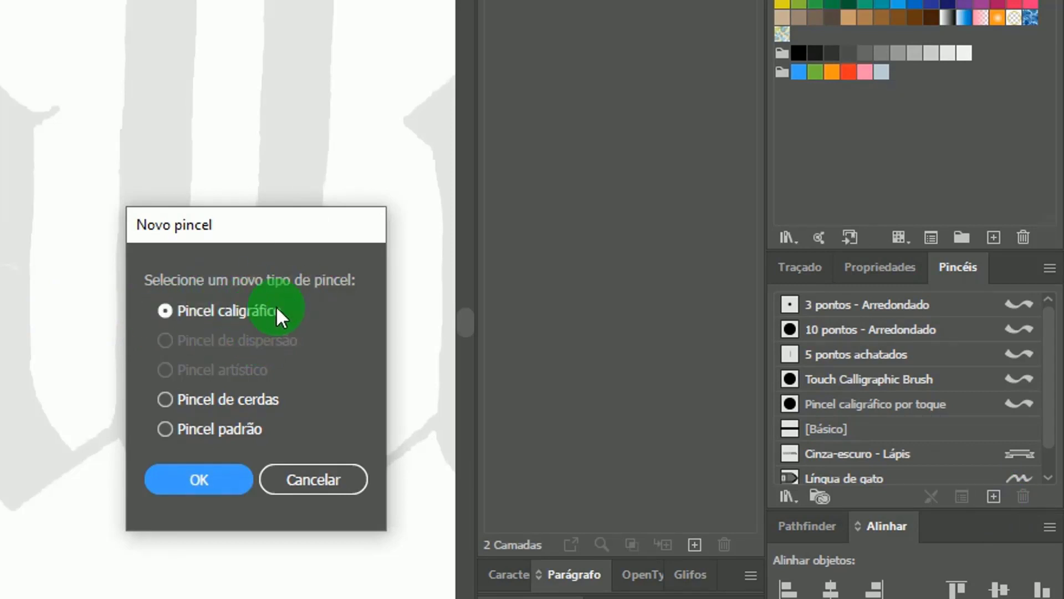
Make calligraphic brush Caligrafia 45º (45°, 6% roundness, 50 pt) and move it to the list top
click(204, 477)
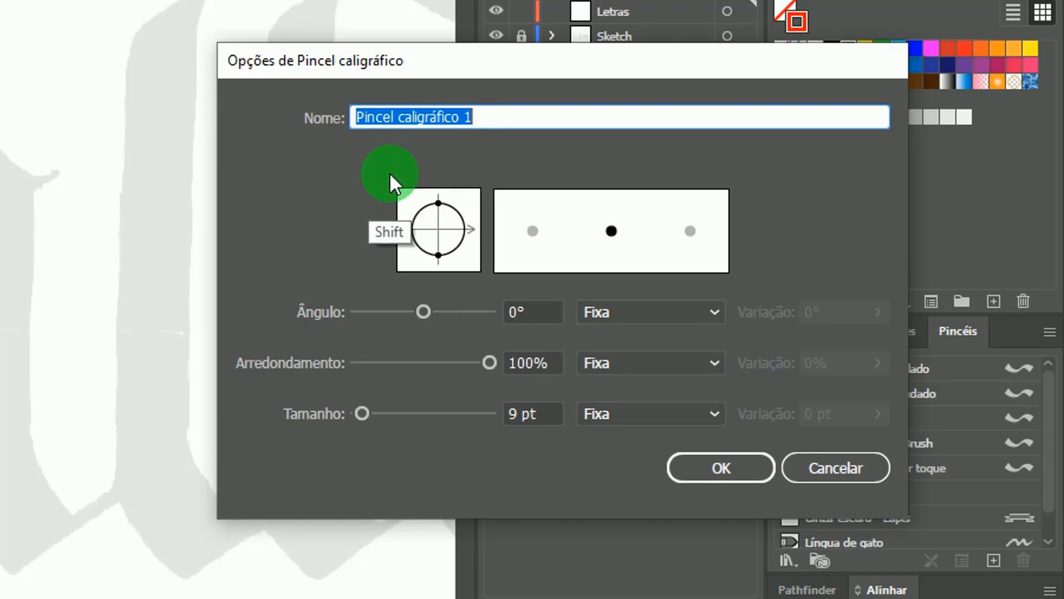
text(Cali)
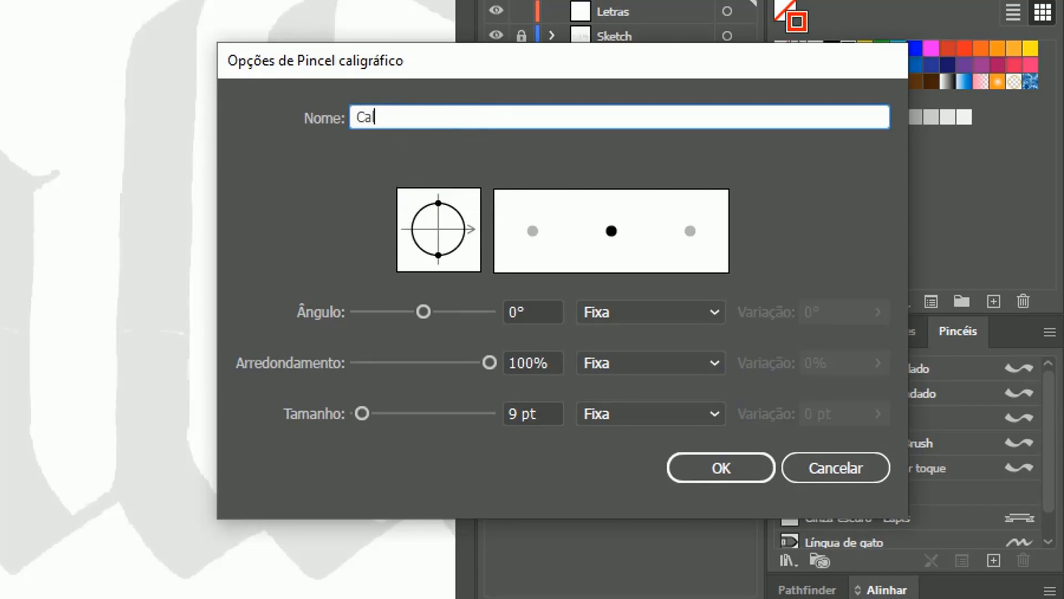
text(gra)
text(fia )
text(45)
text(º)
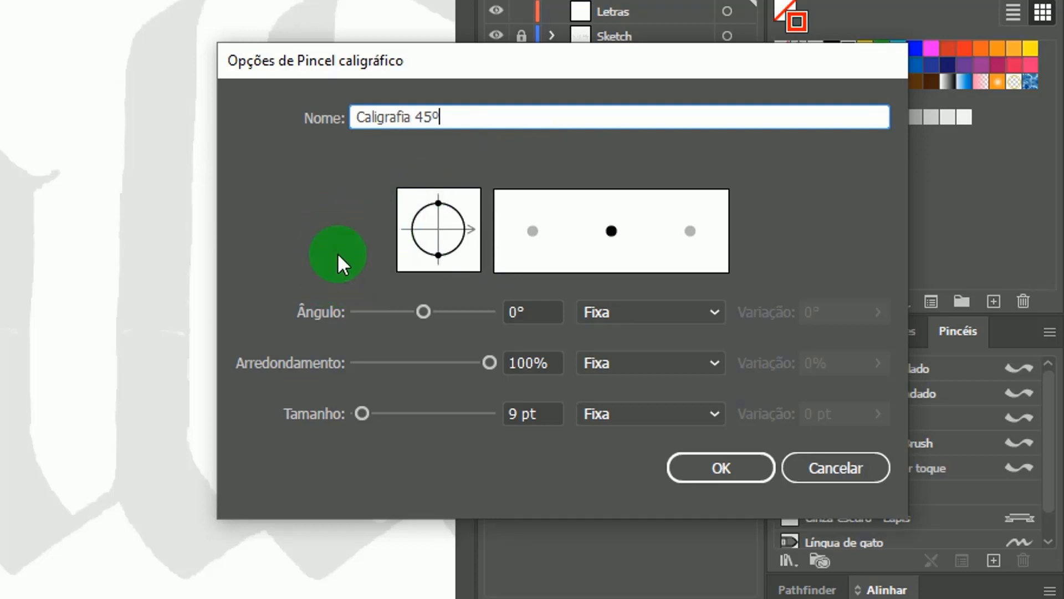
click(532, 313)
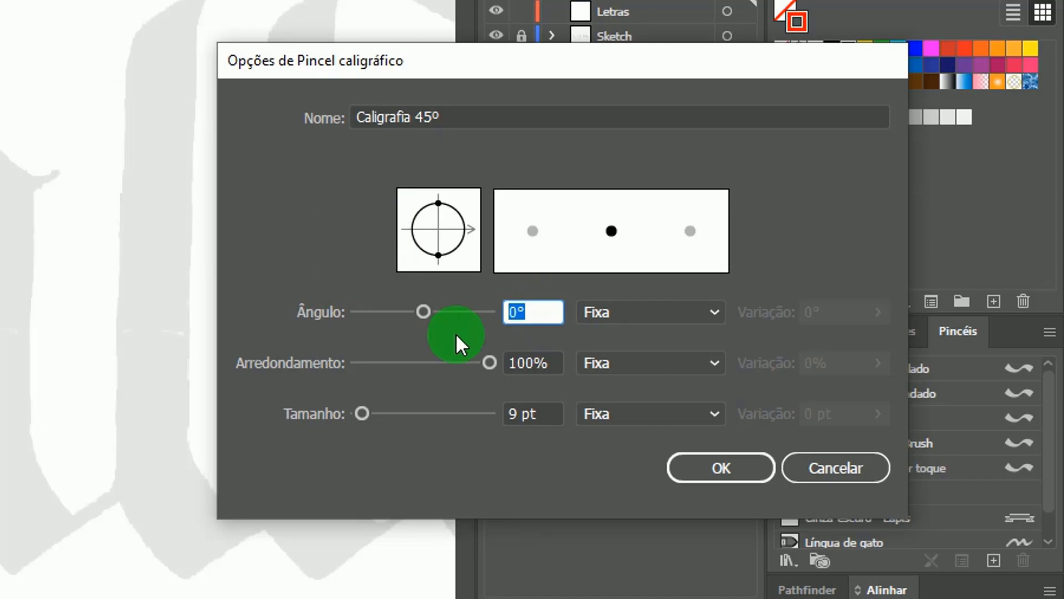
text(45)
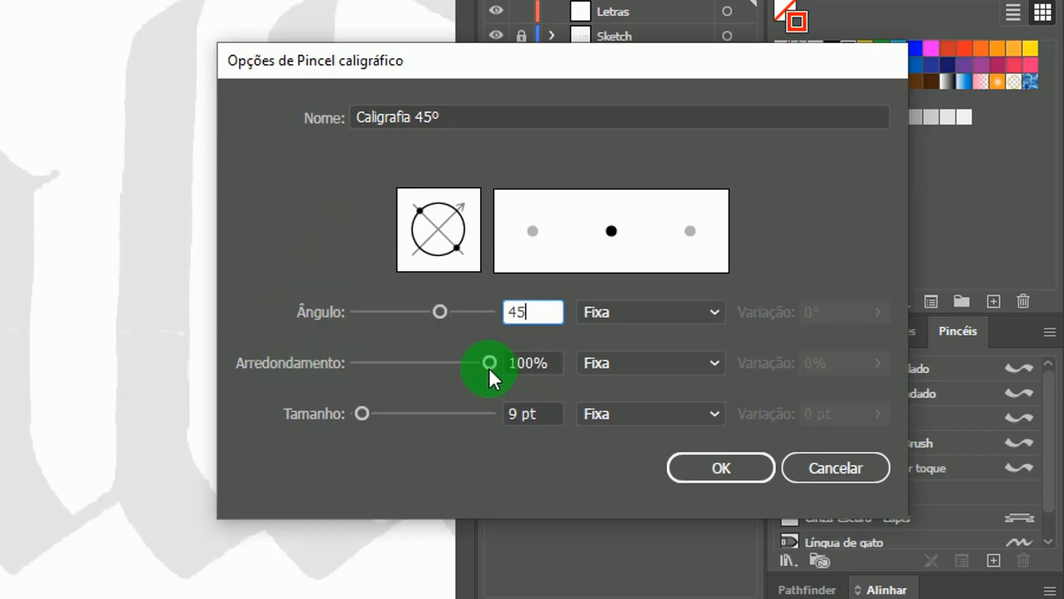
drag(490, 362, 363, 362)
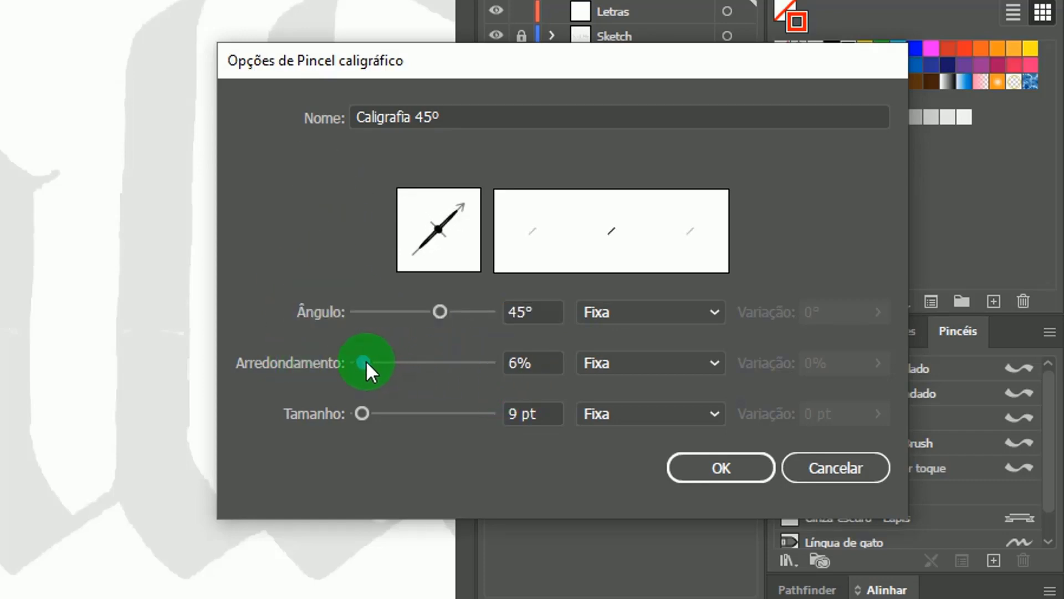
key(Tab)
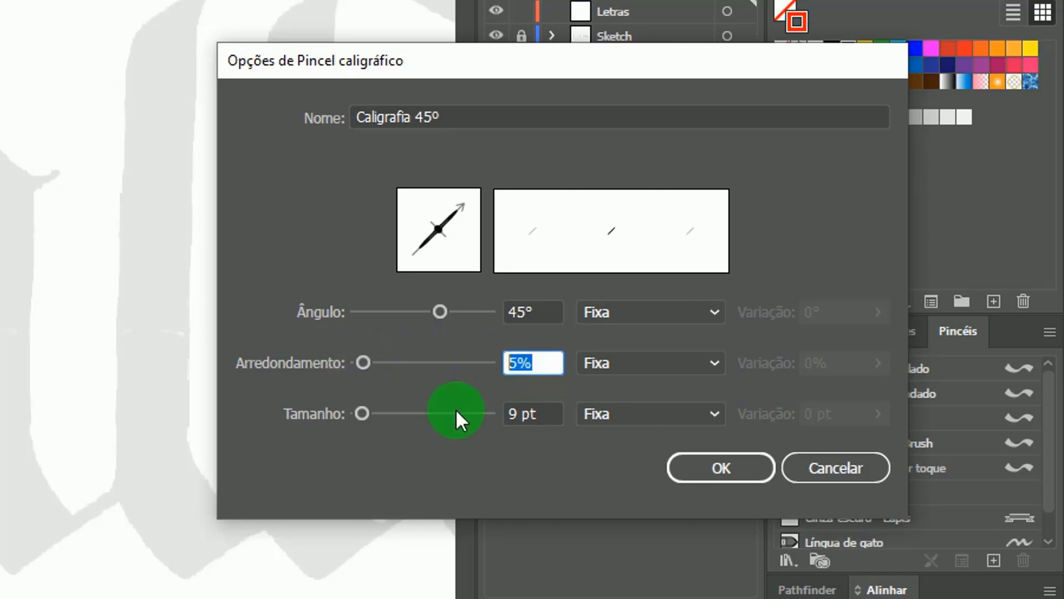
key(Up)
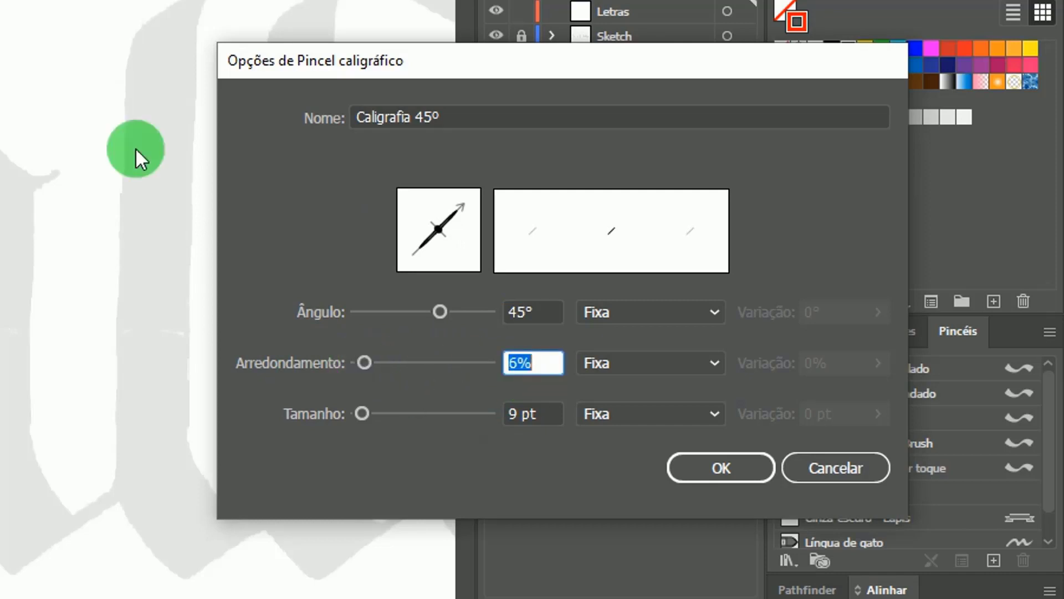
click(551, 413)
text(50)
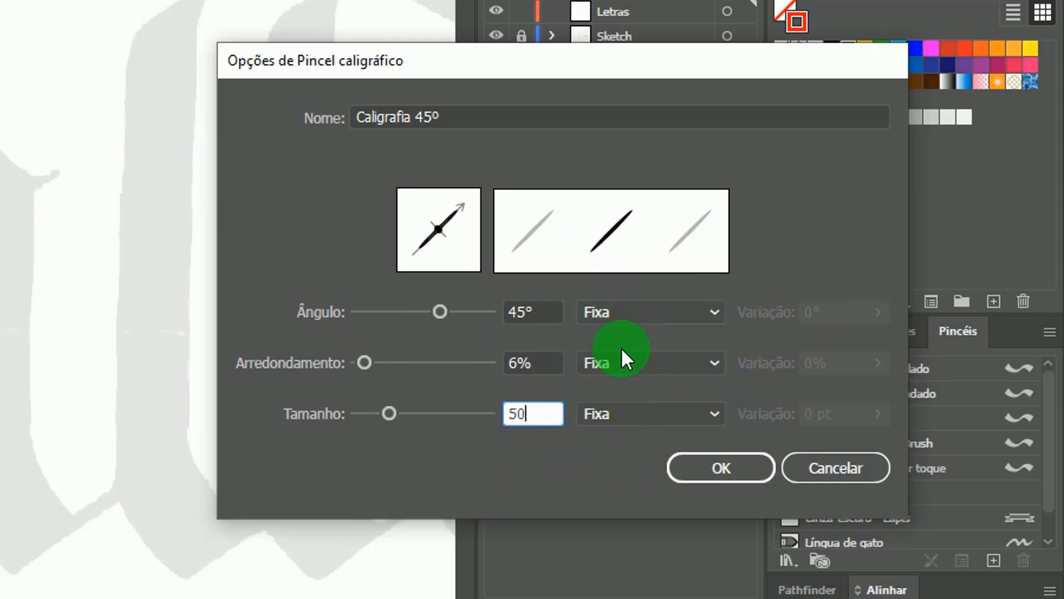
click(713, 471)
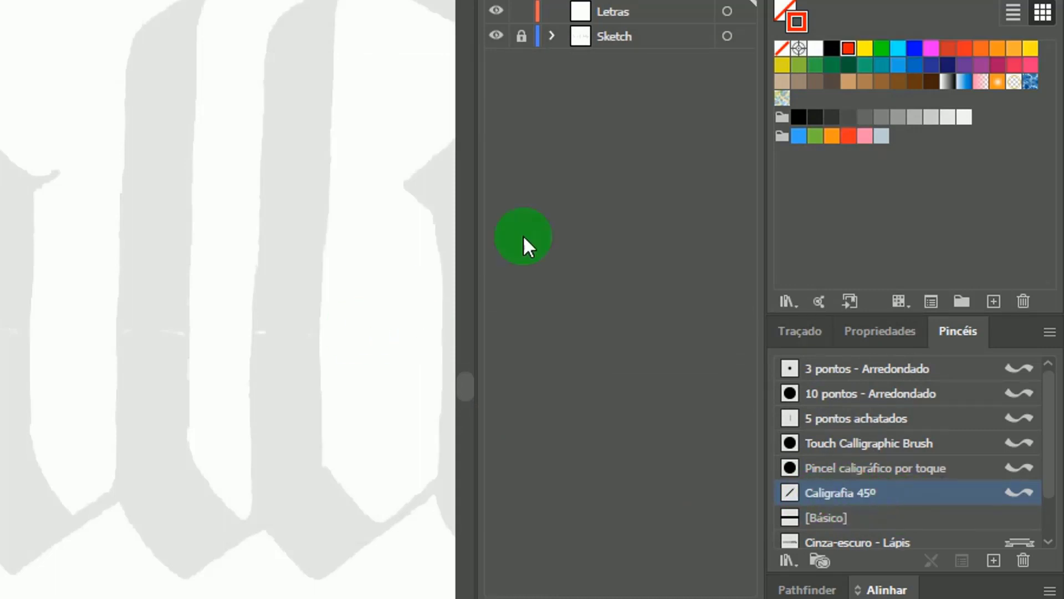
drag(820, 495, 820, 369)
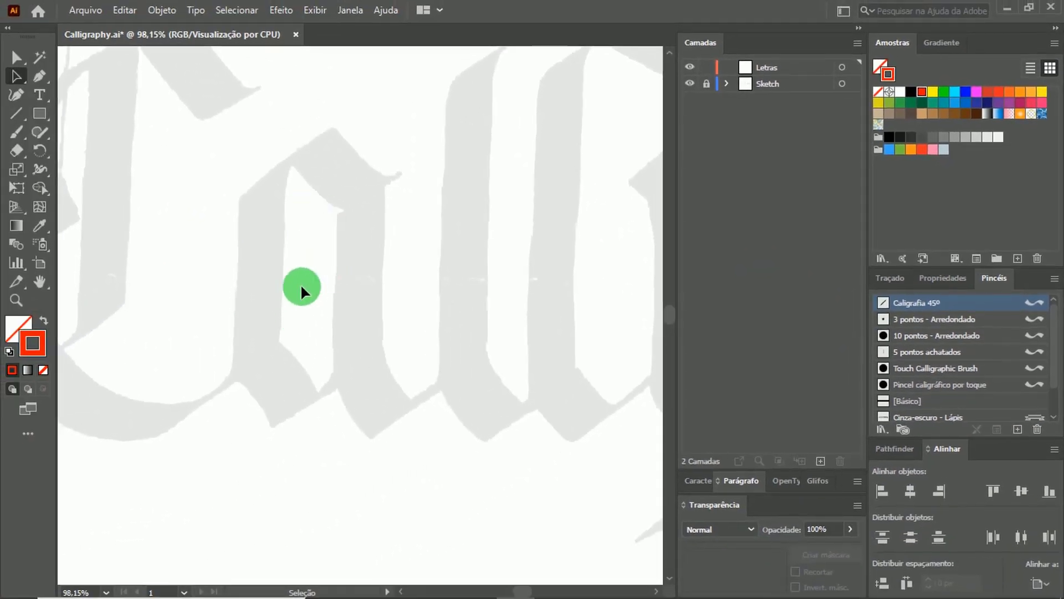
Target the Letras layer and switch to the Pen tool
click(764, 68)
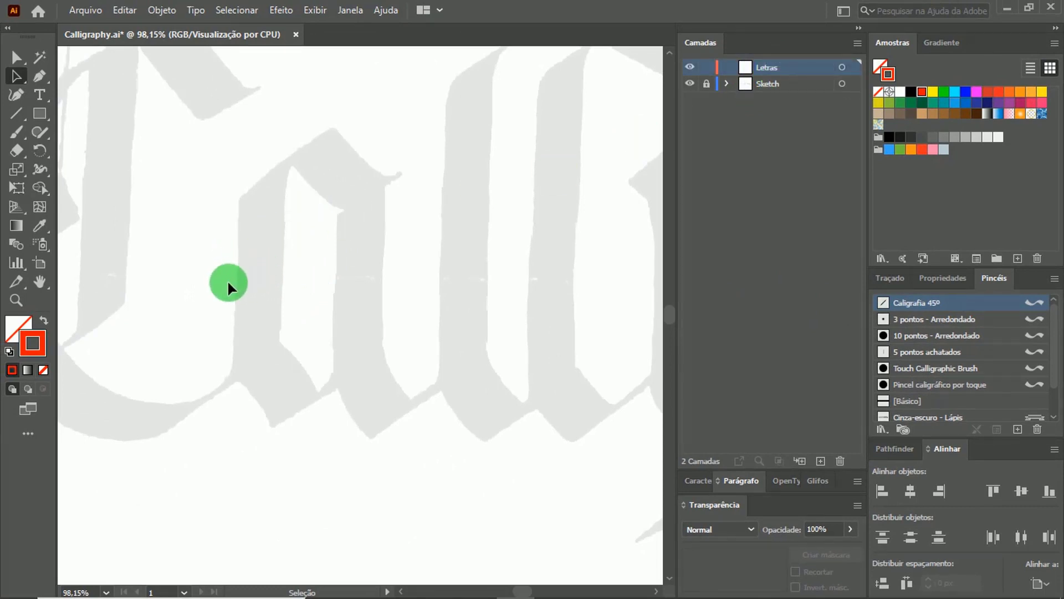
key(p)
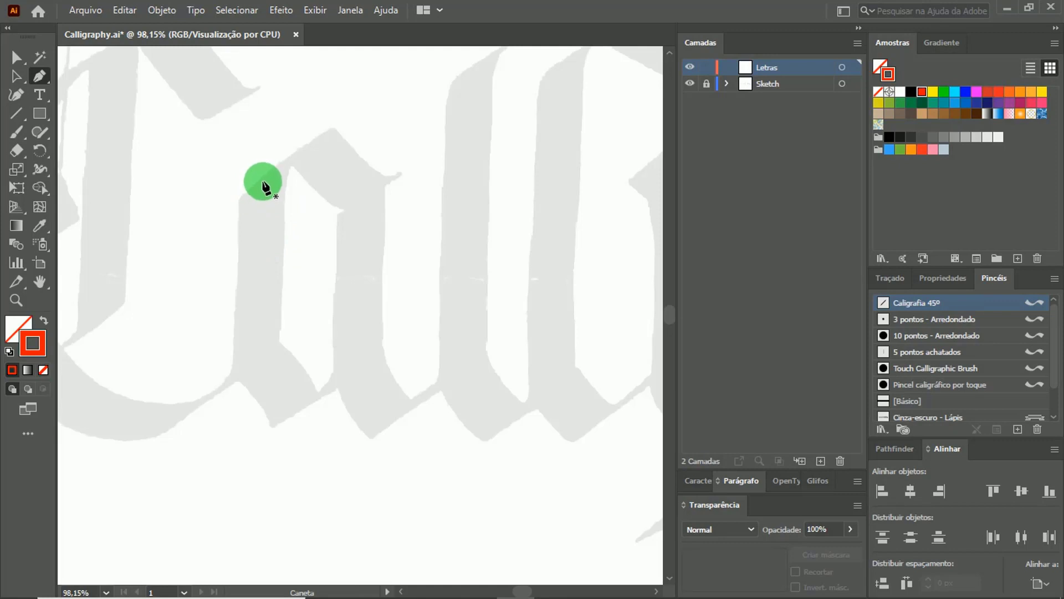
click(263, 180)
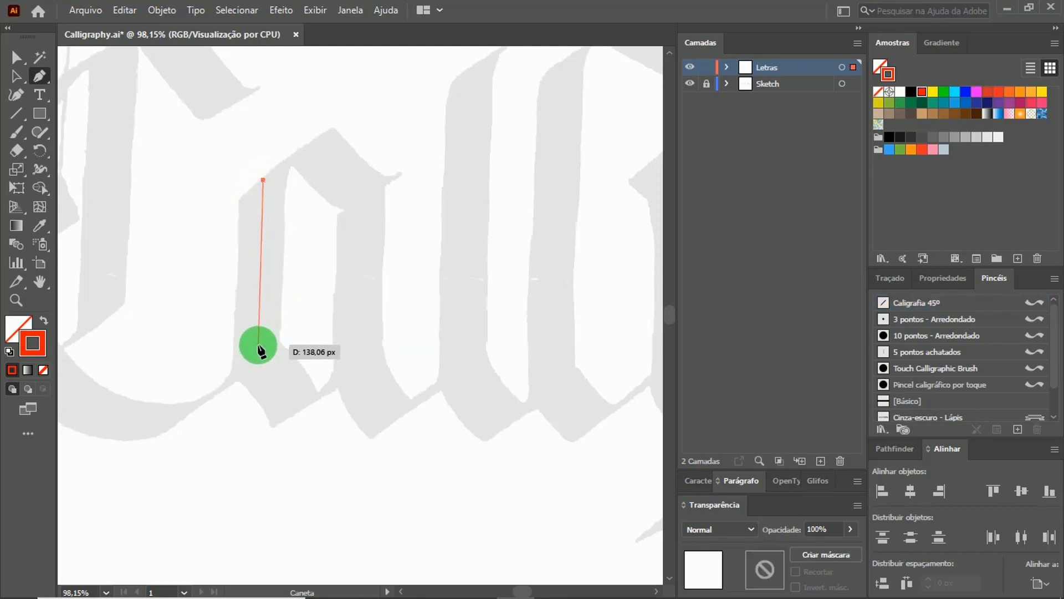
click(259, 341)
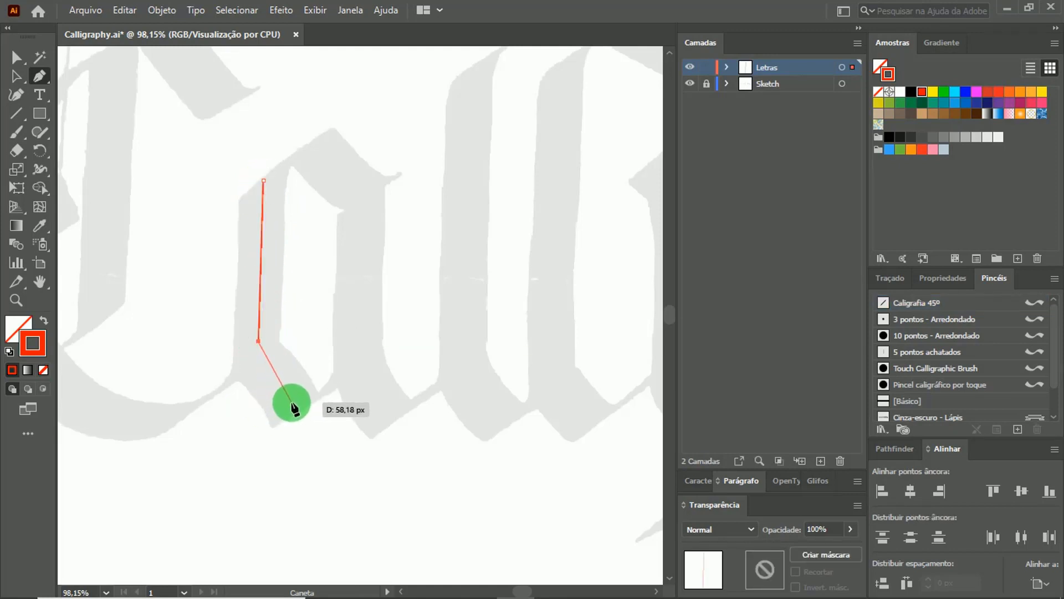
click(292, 406)
key(Escape)
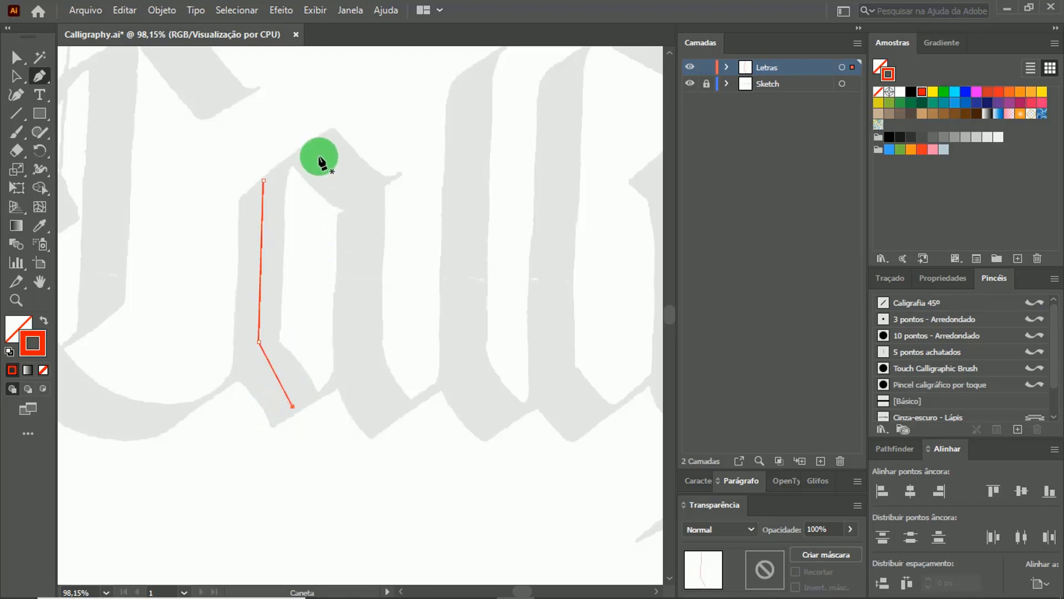
click(309, 142)
click(369, 194)
key(Escape)
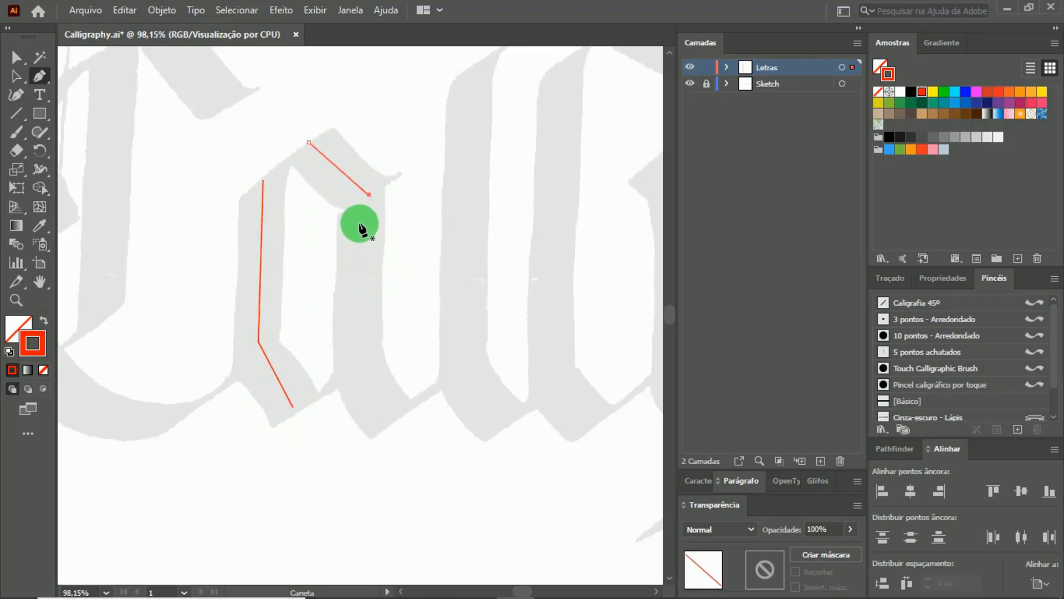
click(362, 202)
click(362, 358)
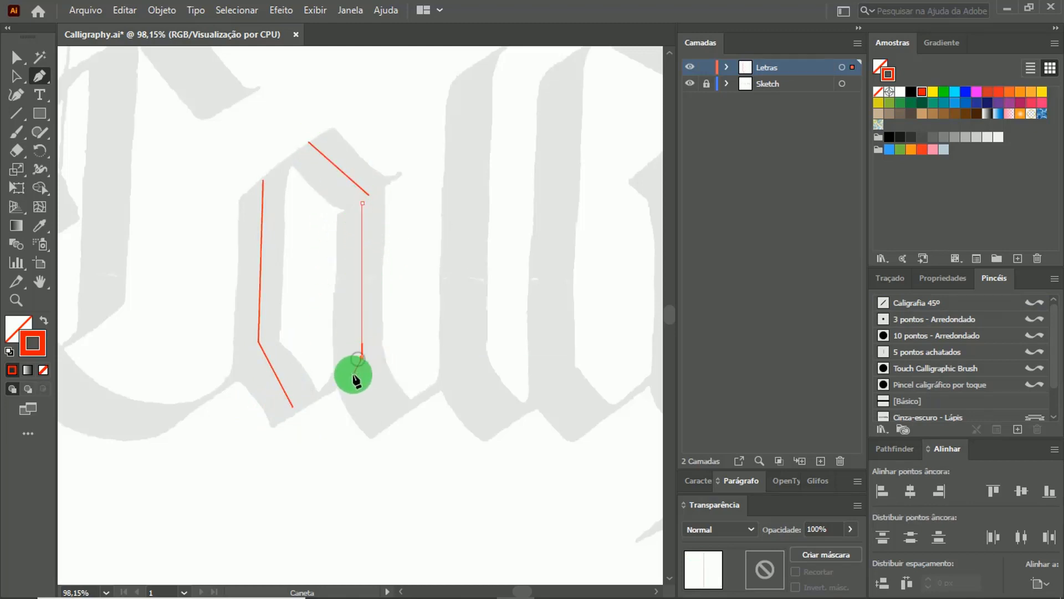
click(323, 392)
key(Escape)
click(359, 375)
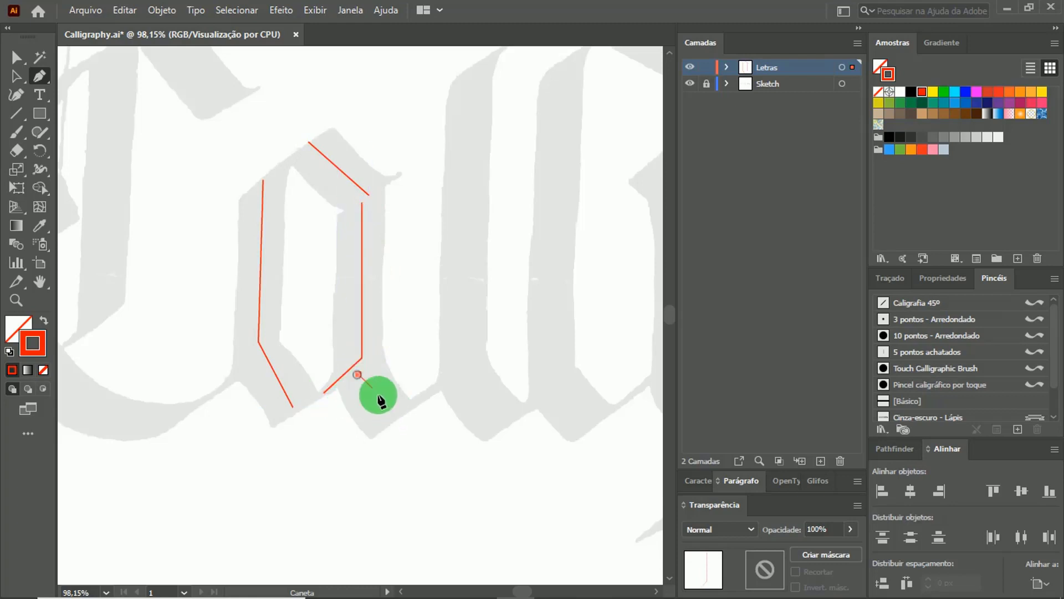
click(394, 415)
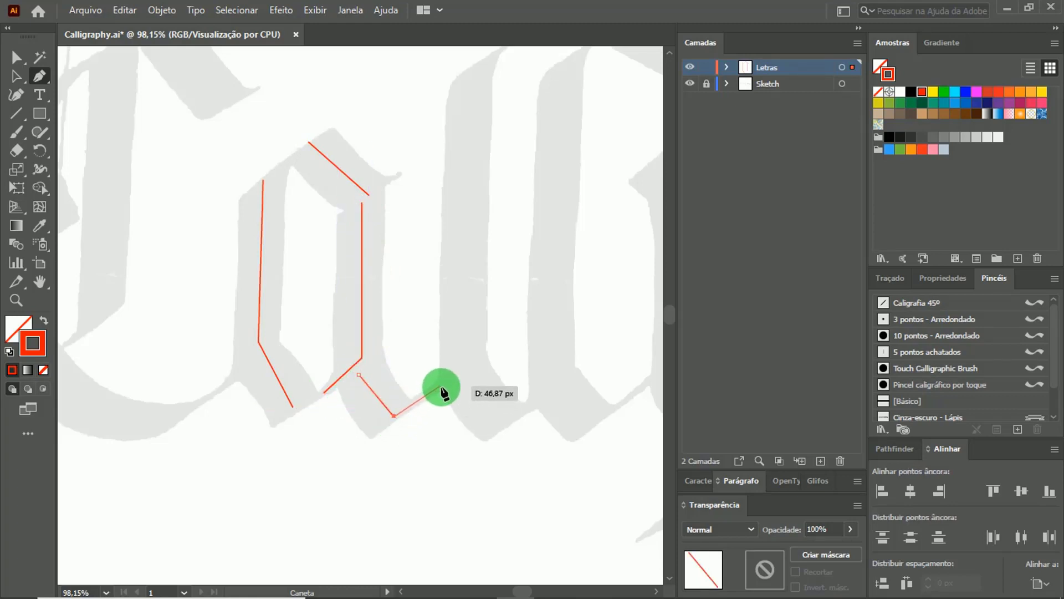
click(442, 385)
key(Escape)
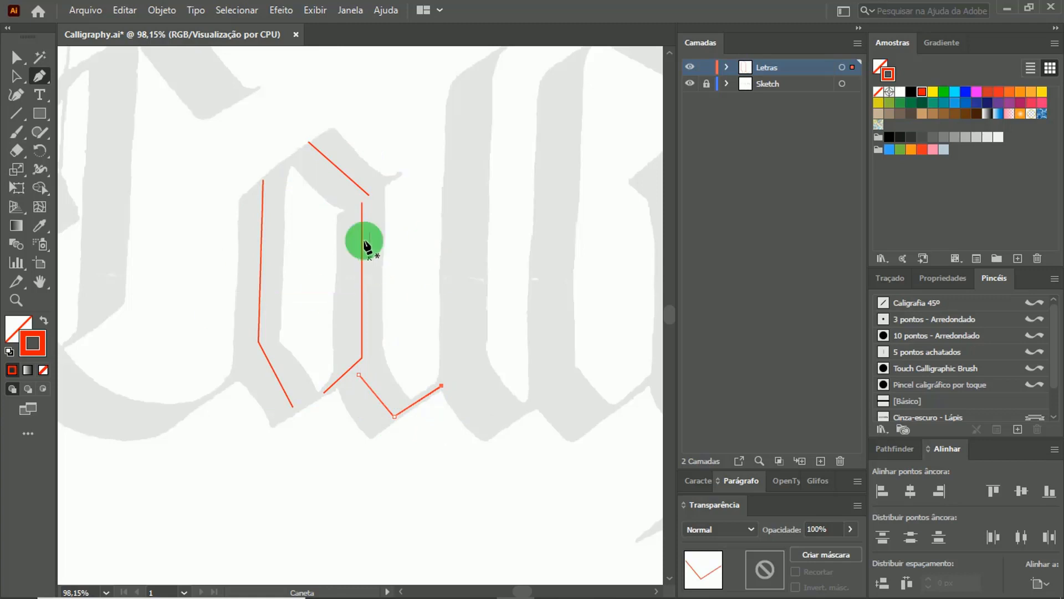
key(ctrl)
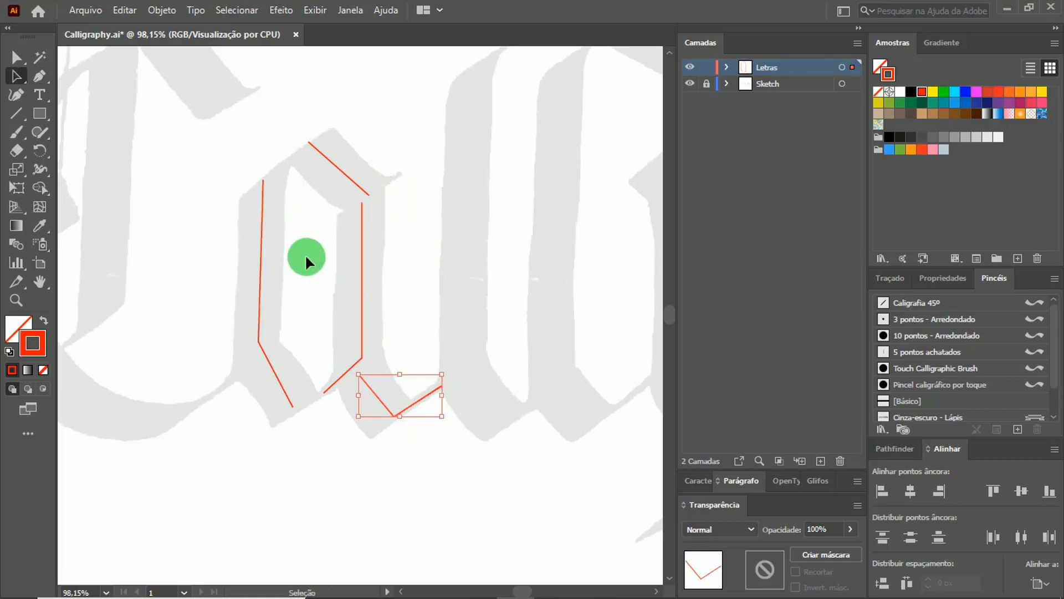
click(304, 257)
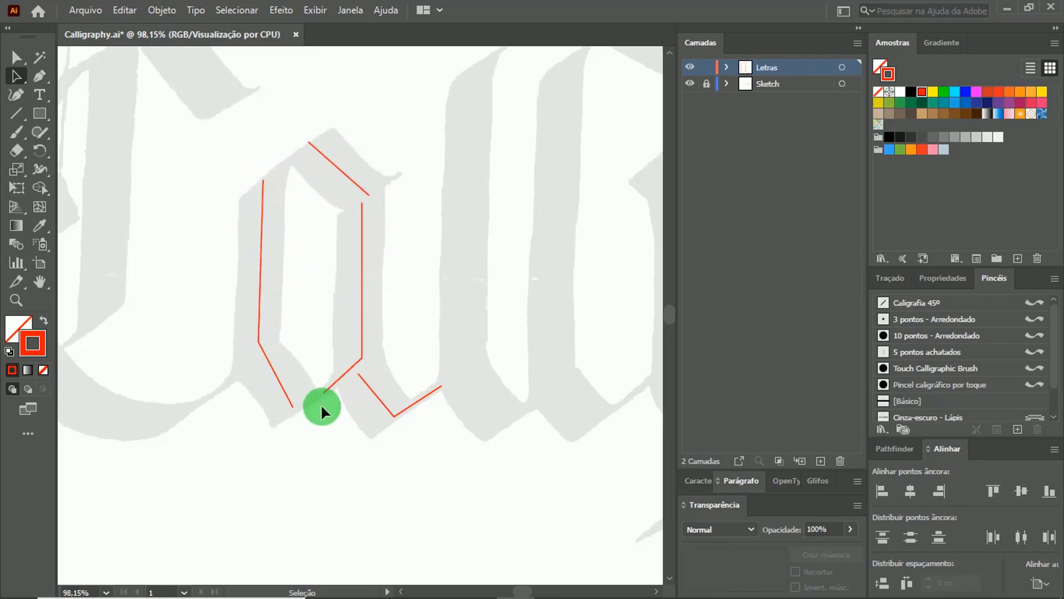
drag(517, 113, 151, 480)
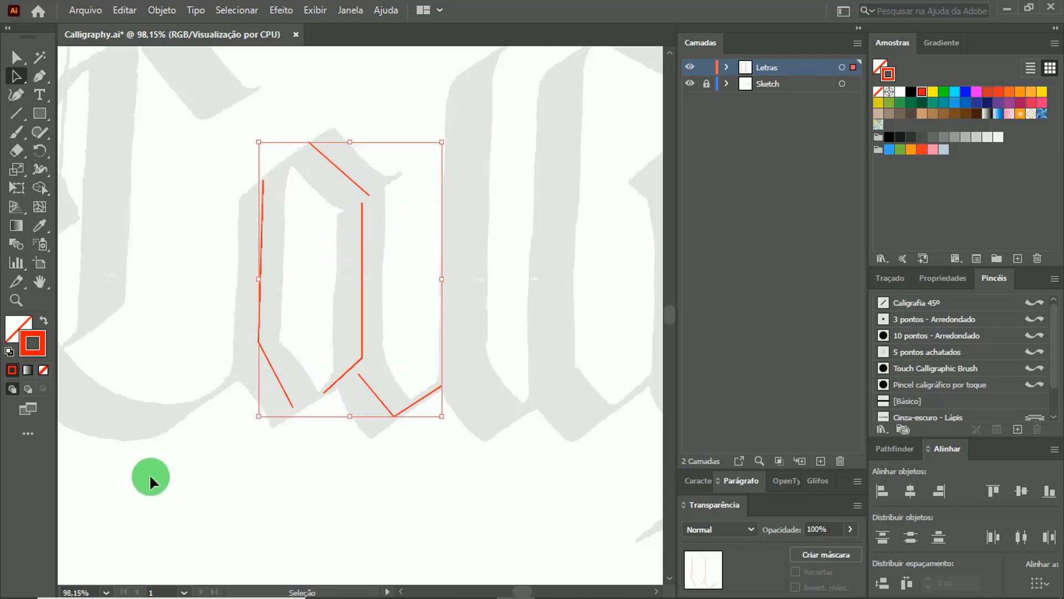
key(Delete)
key(ctrl+1)
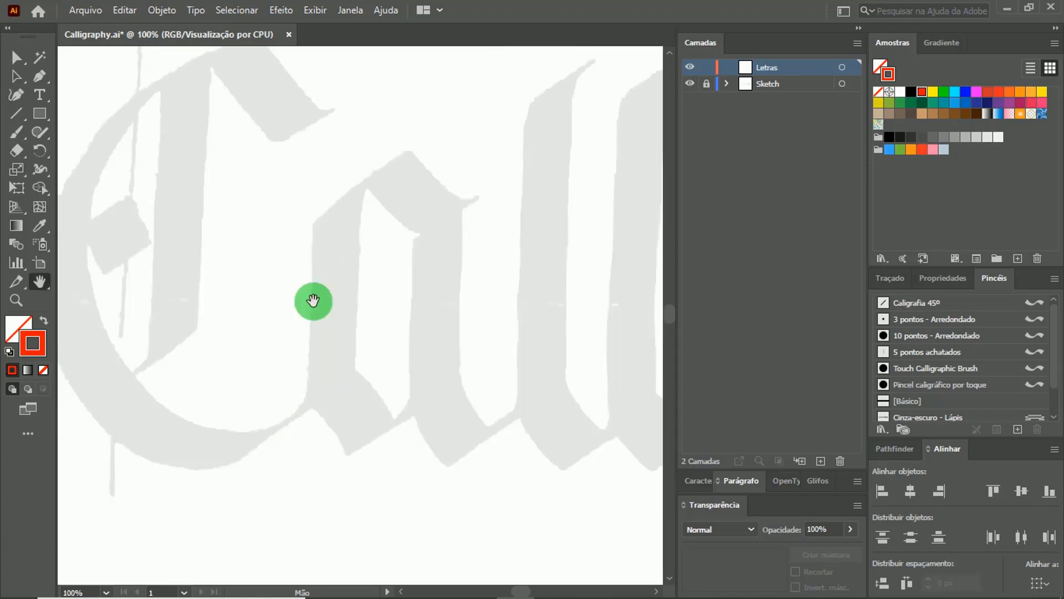
key(p)
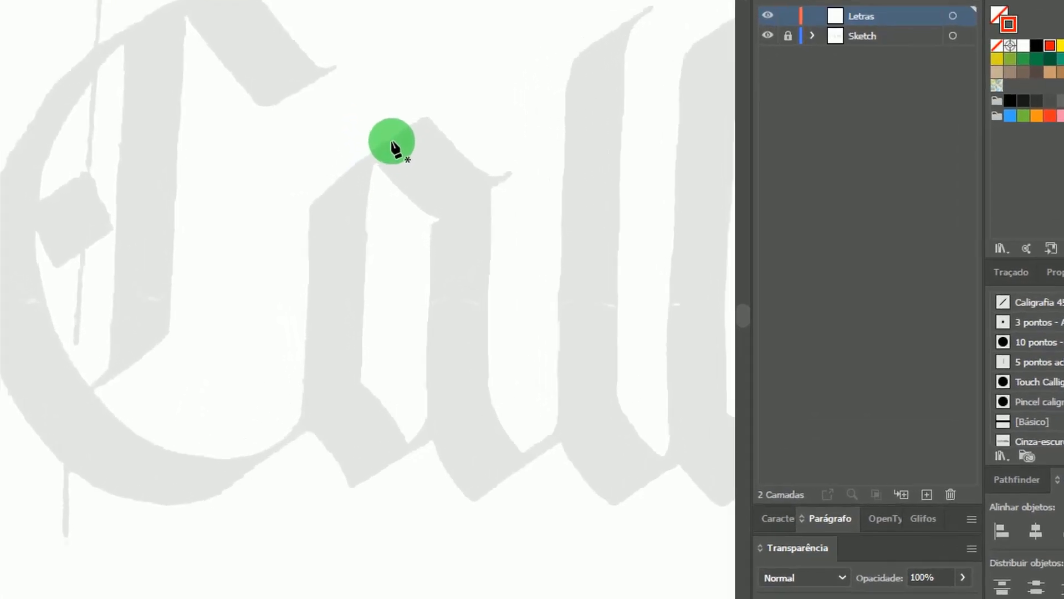
Trace the a's left stem from its curved top corner down to a diagonal foot
drag(383, 168, 372, 185)
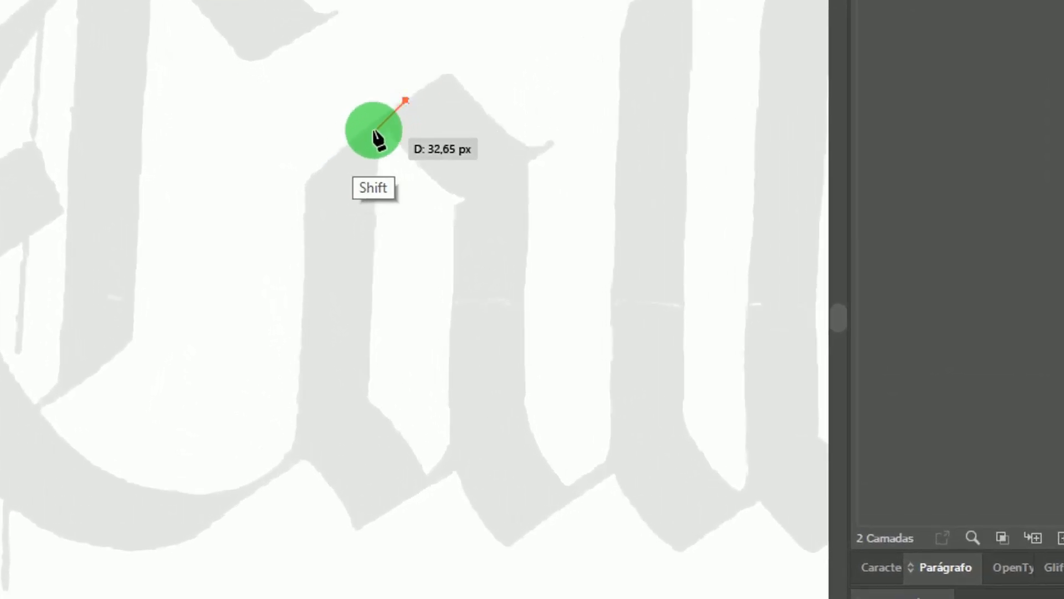
mouse_move(390, 127)
mouse_down()
mouse_move(346, 151)
mouse_move(407, 102)
mouse_up()
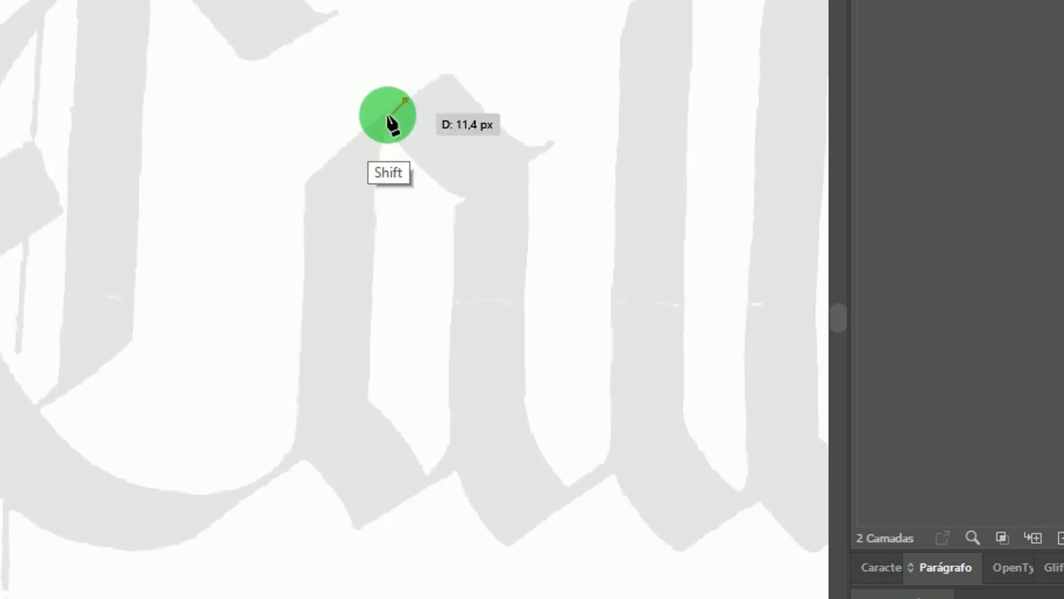
drag(408, 102, 324, 157)
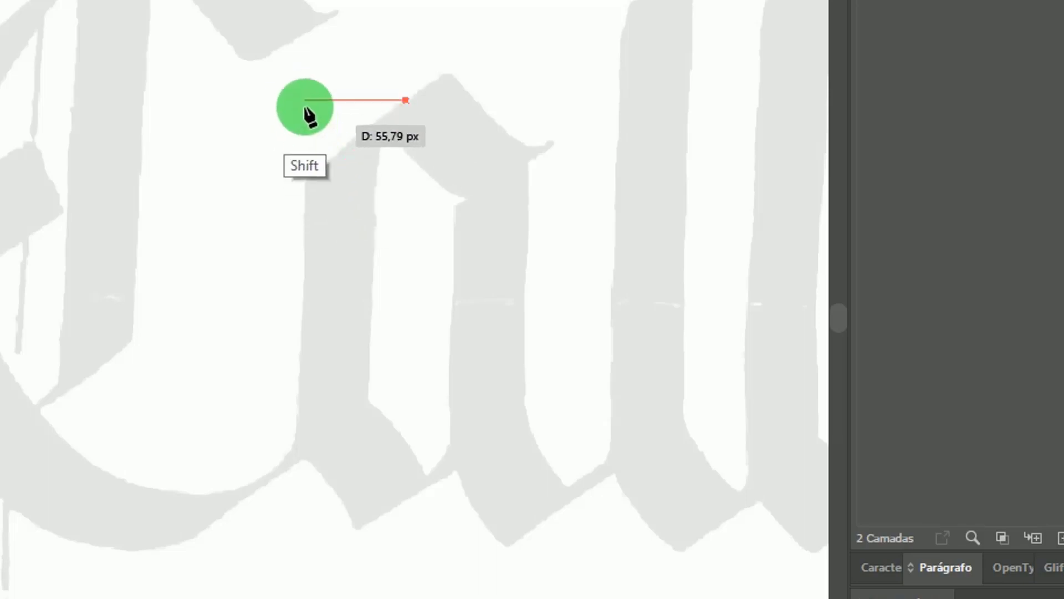
mouse_move(324, 156)
mouse_down()
mouse_move(305, 108)
mouse_move(326, 124)
mouse_move(340, 159)
mouse_move(359, 143)
mouse_move(342, 165)
mouse_move(349, 238)
mouse_move(315, 266)
mouse_move(357, 273)
mouse_move(332, 375)
mouse_move(340, 420)
mouse_up()
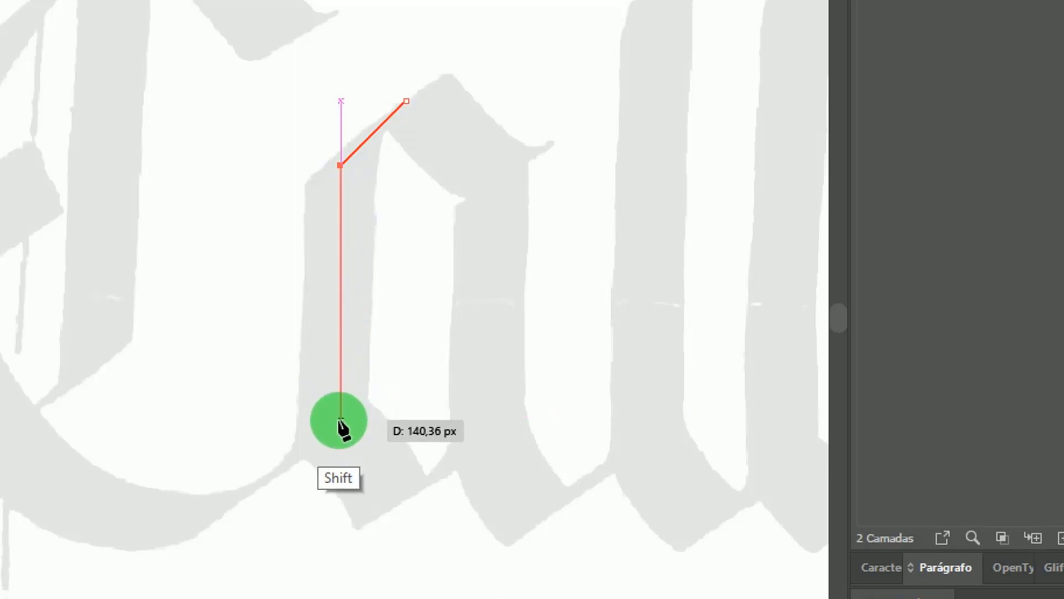
click(341, 414)
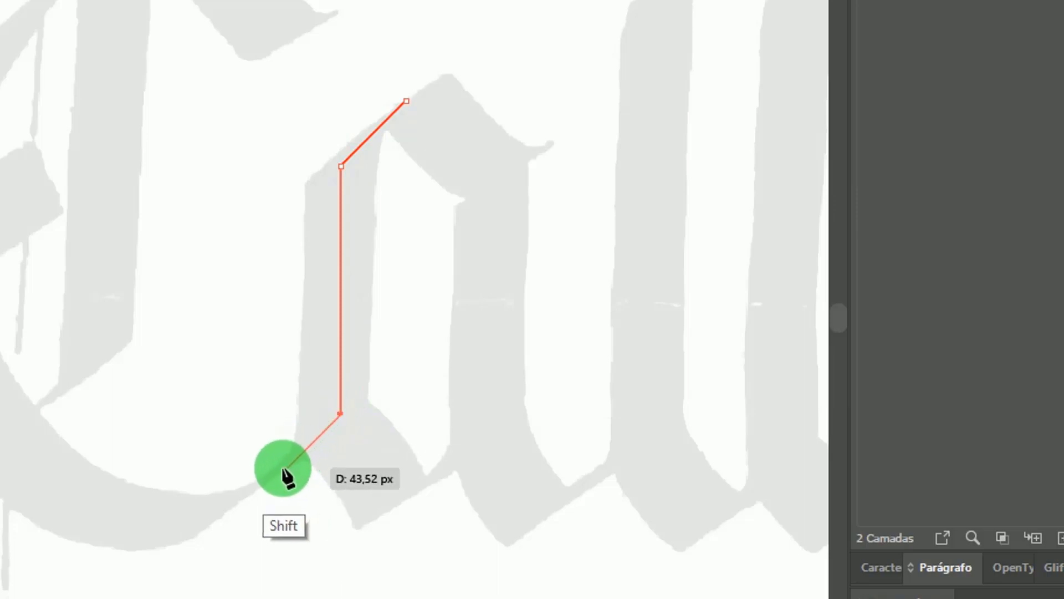
click(285, 468)
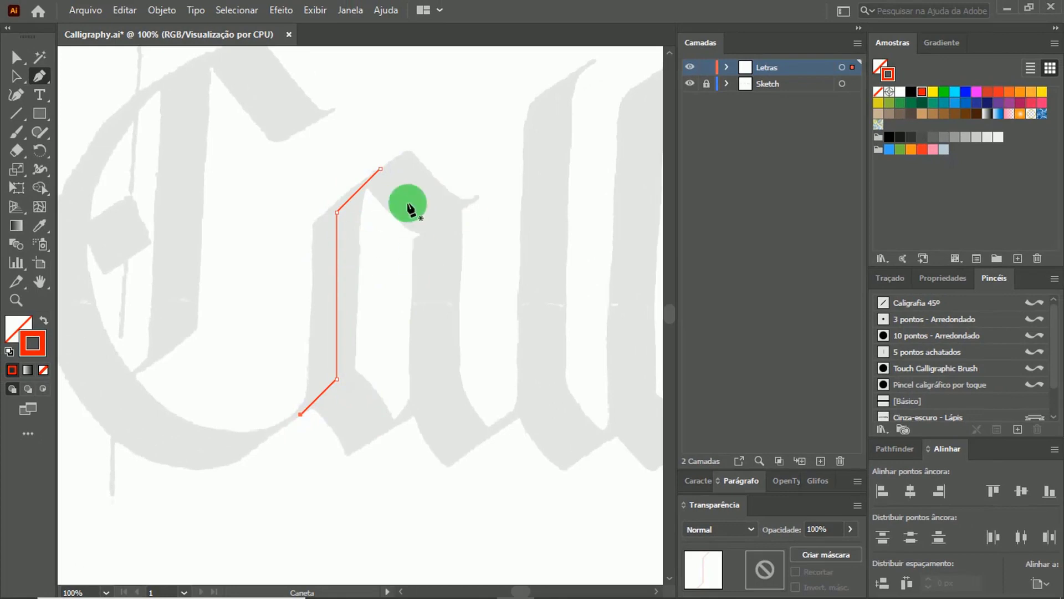
Turn off smart guides and trace the a's top stroke with 45°-constrained points
click(314, 10)
click(433, 514)
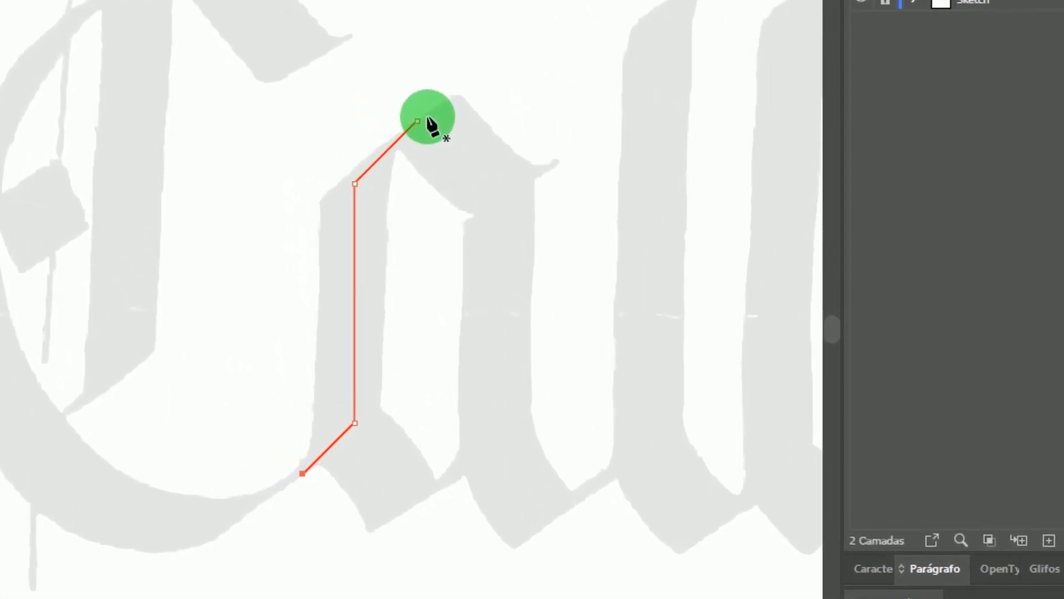
click(427, 115)
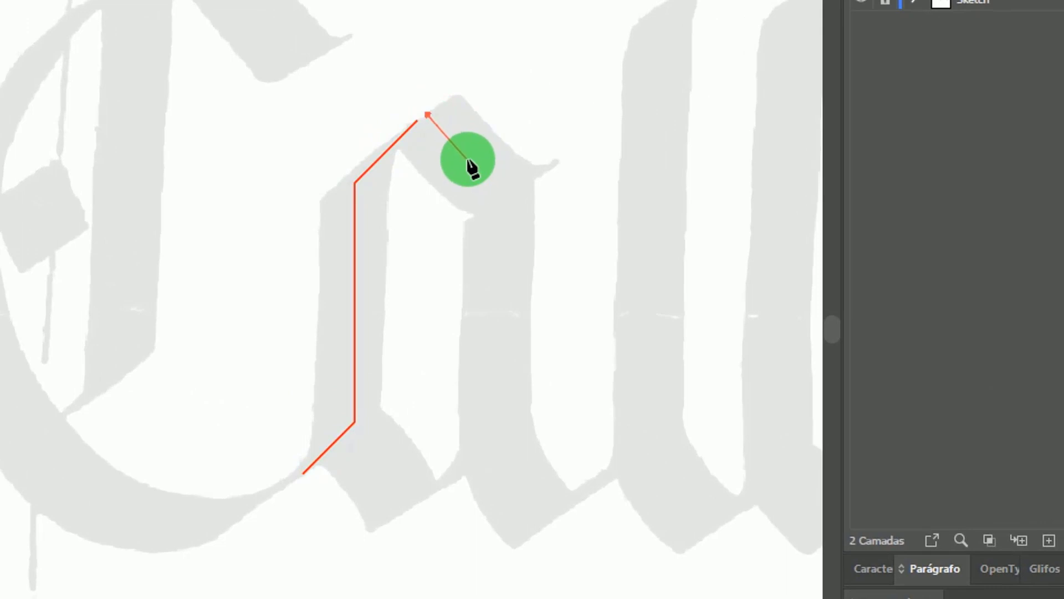
key(shift)
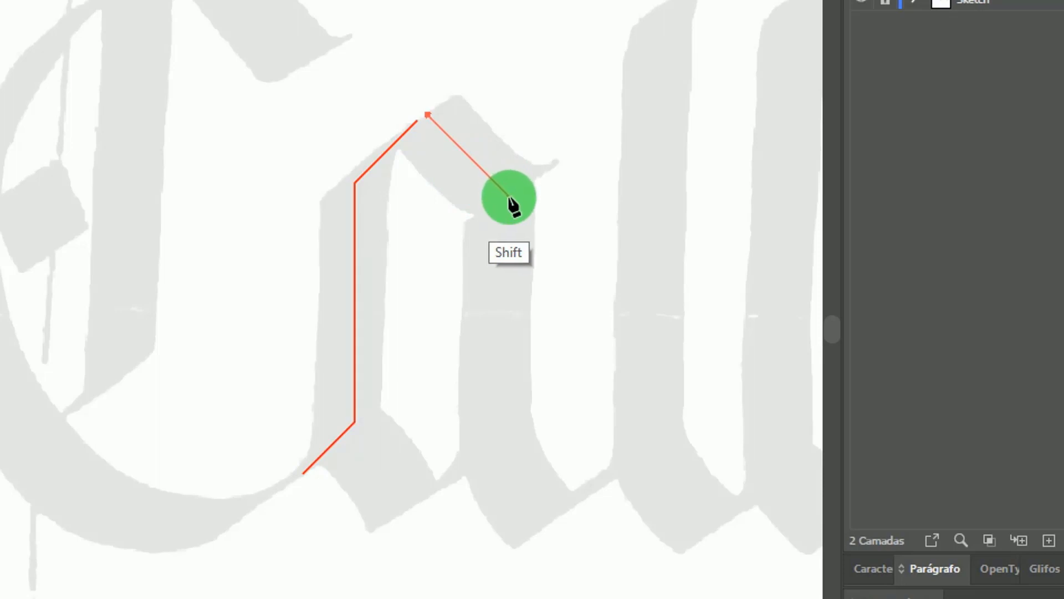
click(509, 197)
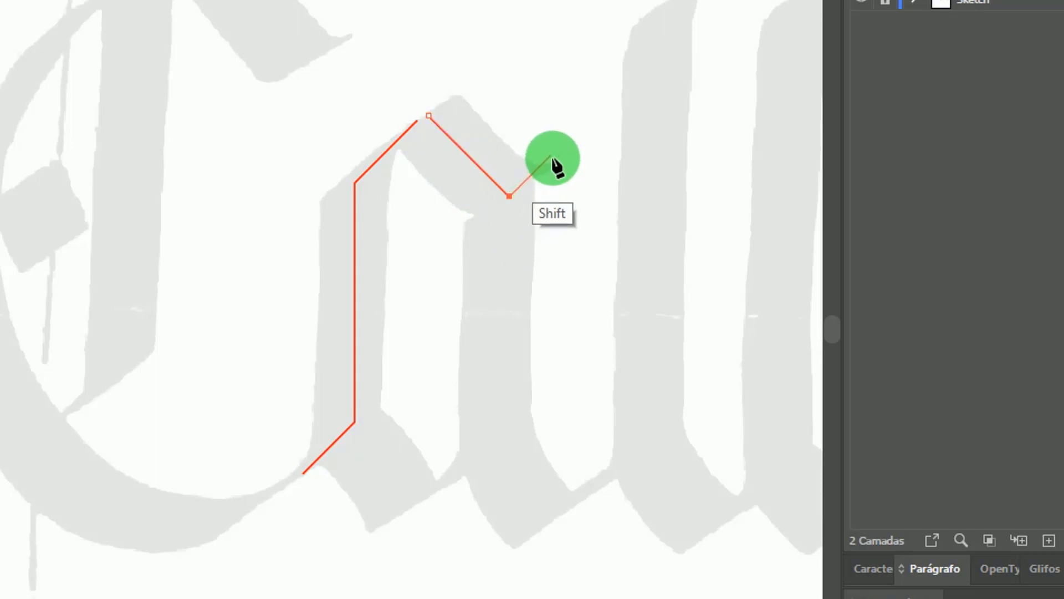
click(537, 170)
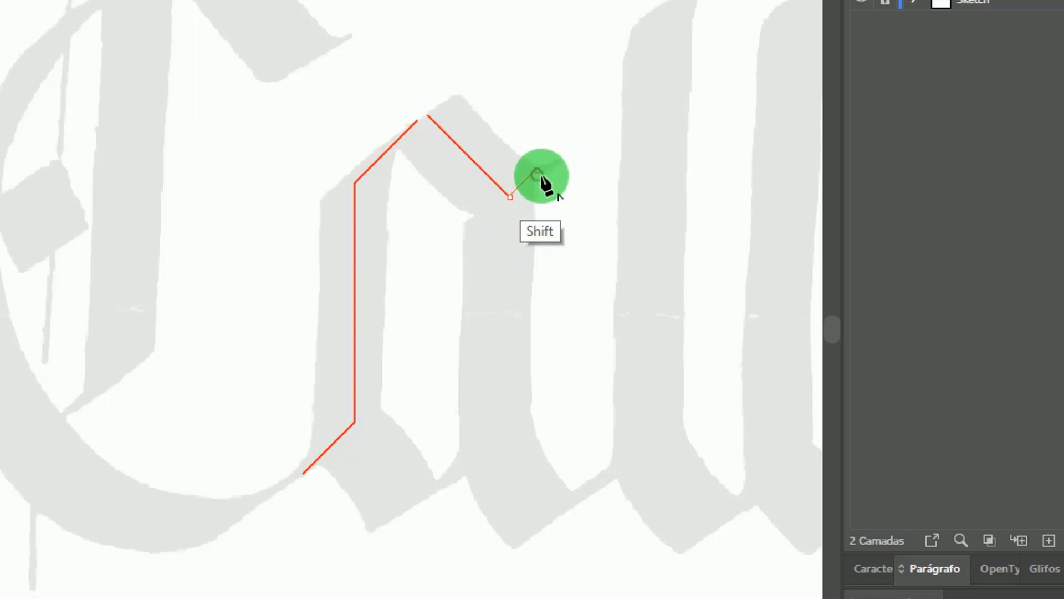
key(Escape)
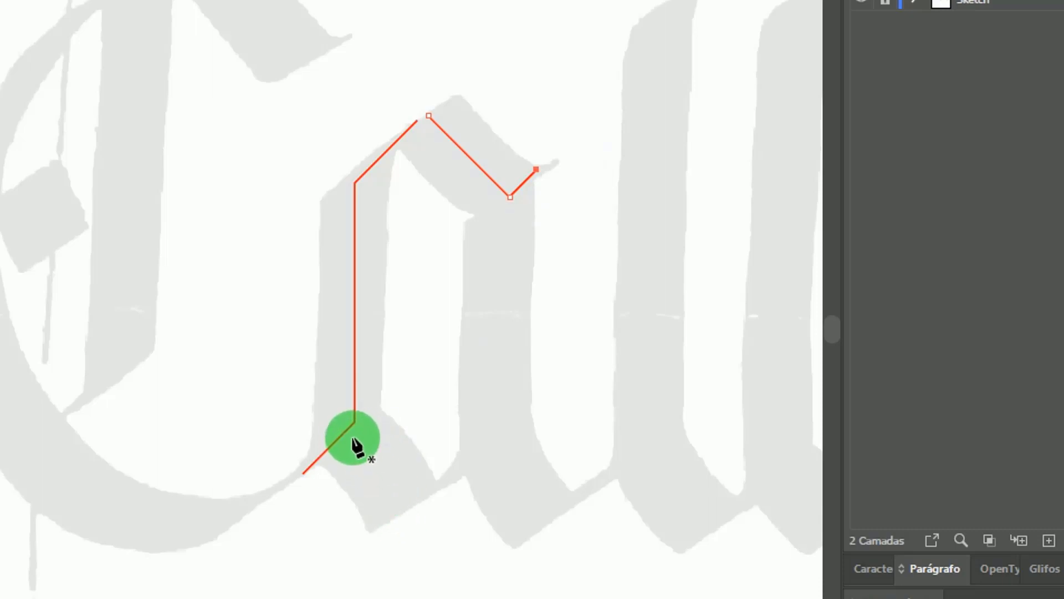
Start the curved lower stroke at the stem's base, ending on a 45° handle
mouse_move(384, 453)
mouse_down()
mouse_move(369, 447)
mouse_move(409, 506)
mouse_up()
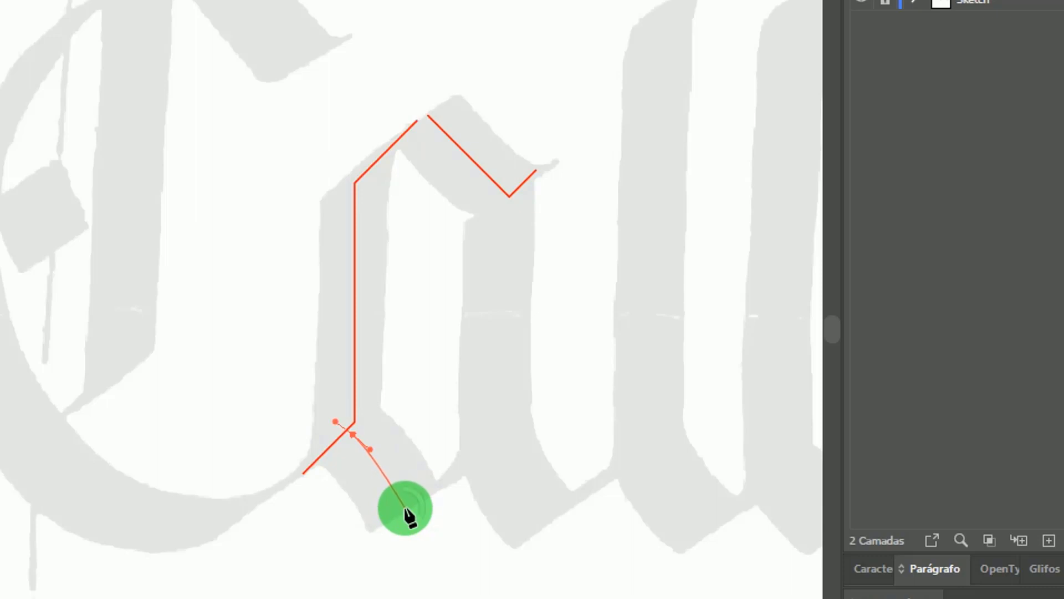
drag(405, 509, 408, 531)
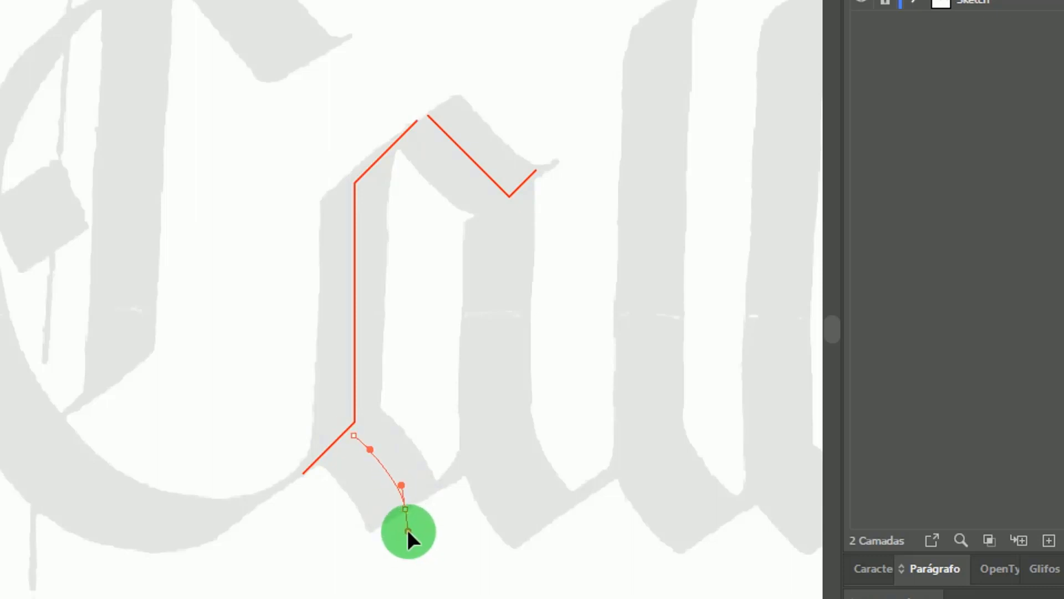
drag(408, 531, 408, 532)
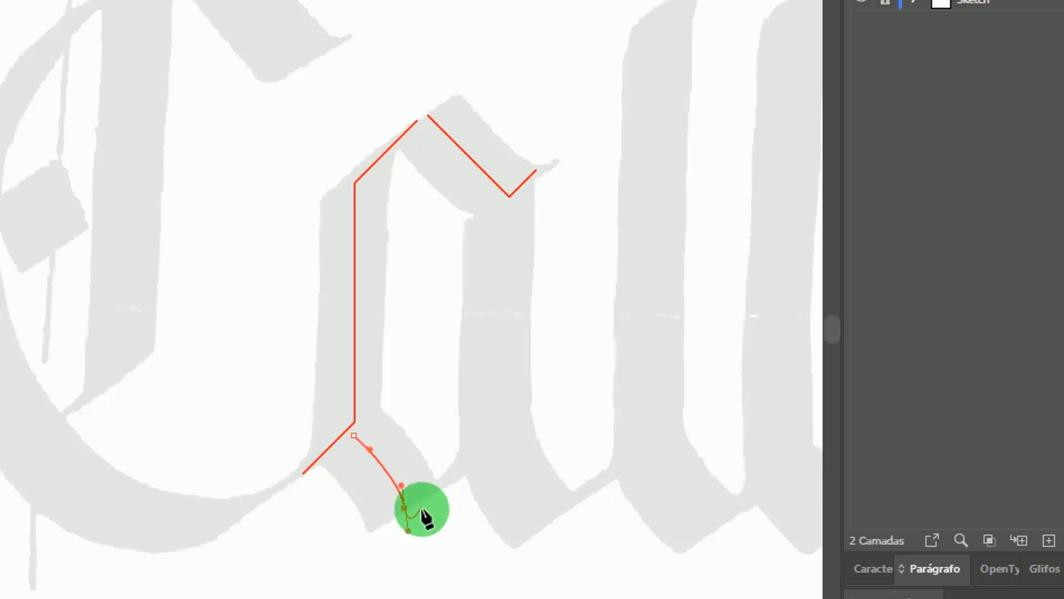
drag(425, 515, 410, 533)
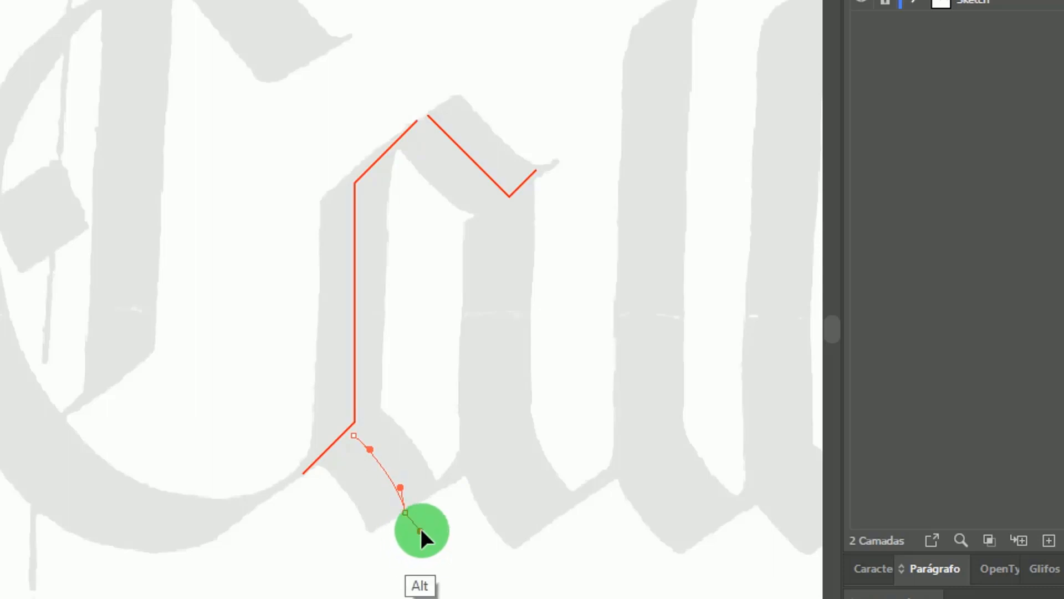
drag(409, 533, 431, 501)
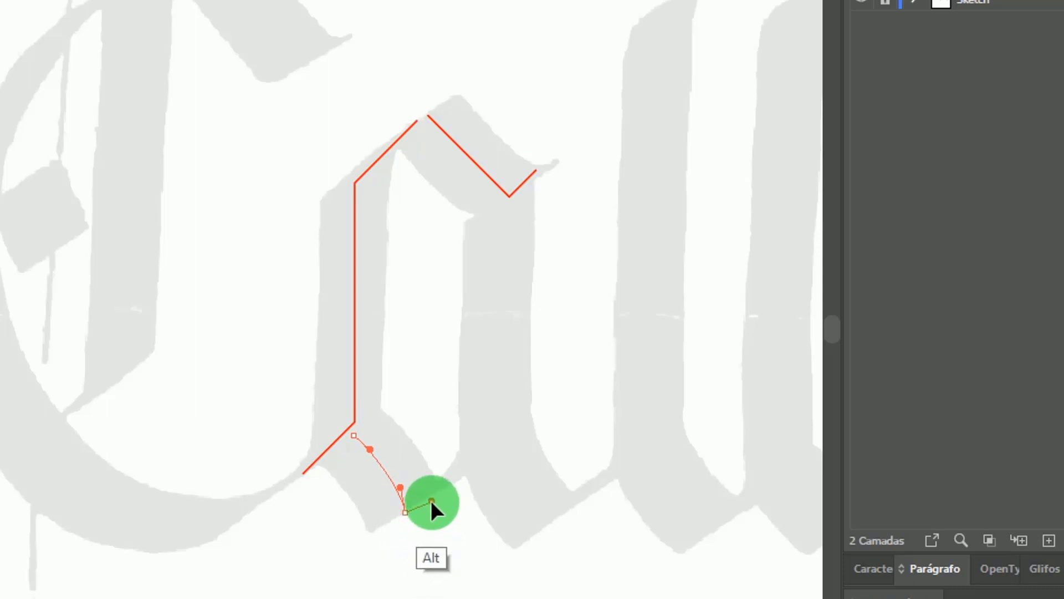
mouse_move(431, 500)
mouse_down()
mouse_move(436, 488)
mouse_move(429, 495)
mouse_up()
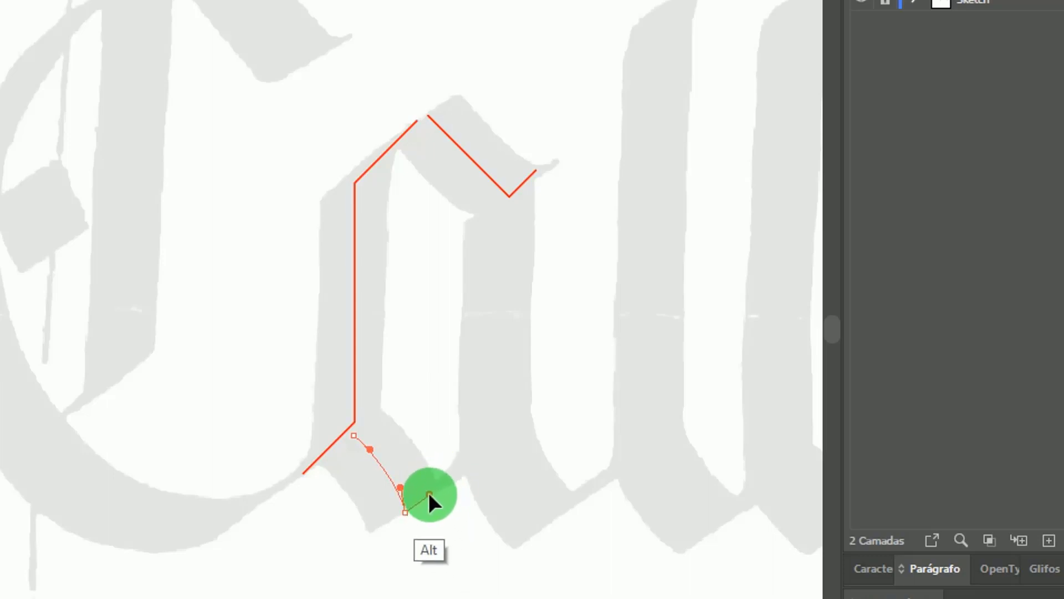
mouse_move(429, 494)
mouse_down()
mouse_move(432, 502)
mouse_move(446, 477)
mouse_up()
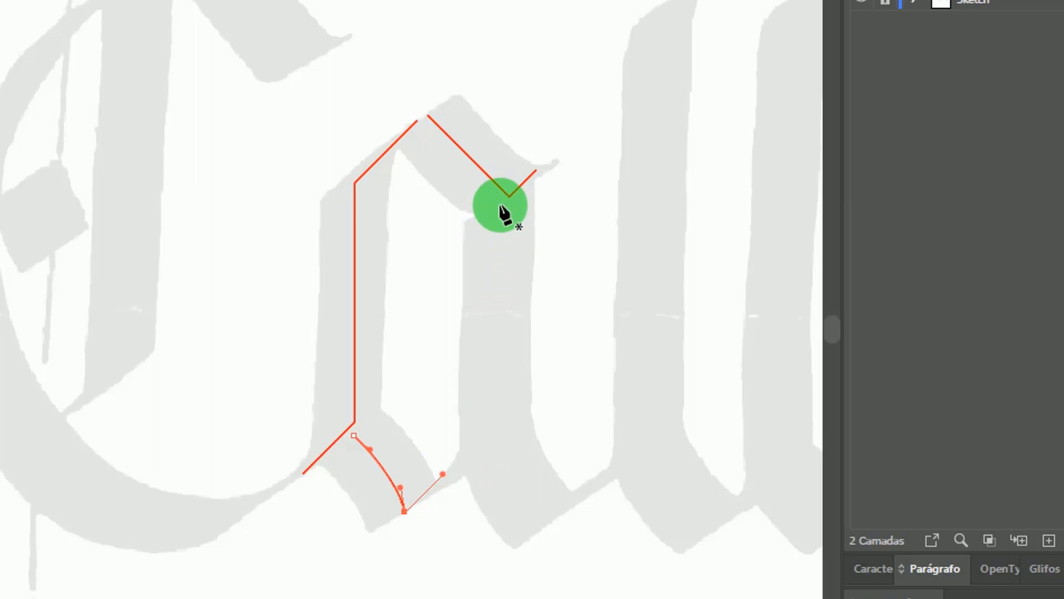
Trace the right stem as a vertical line ending in a diagonal foot
click(498, 203)
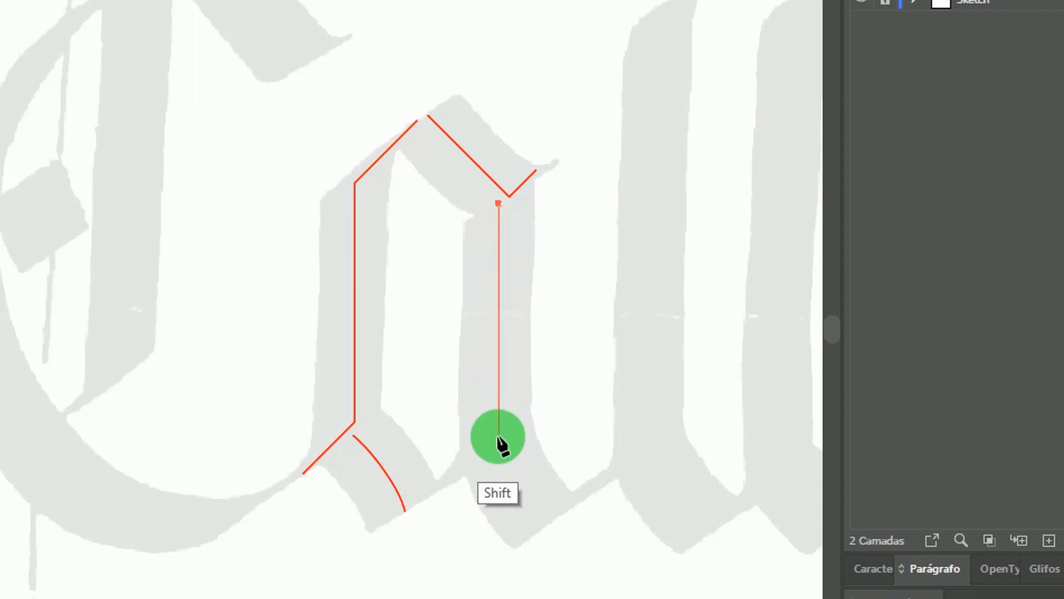
click(498, 434)
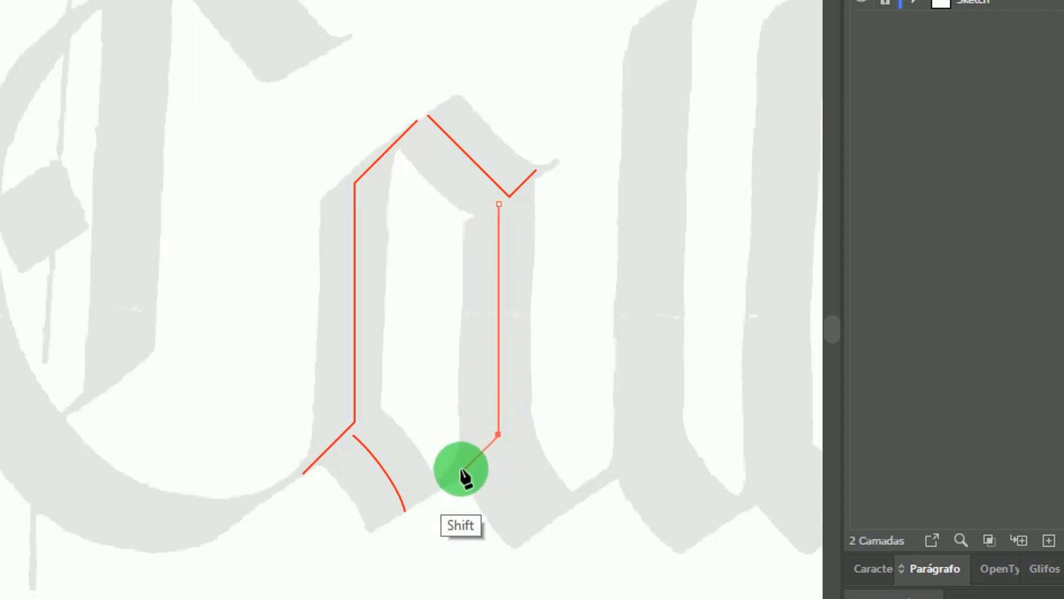
click(464, 469)
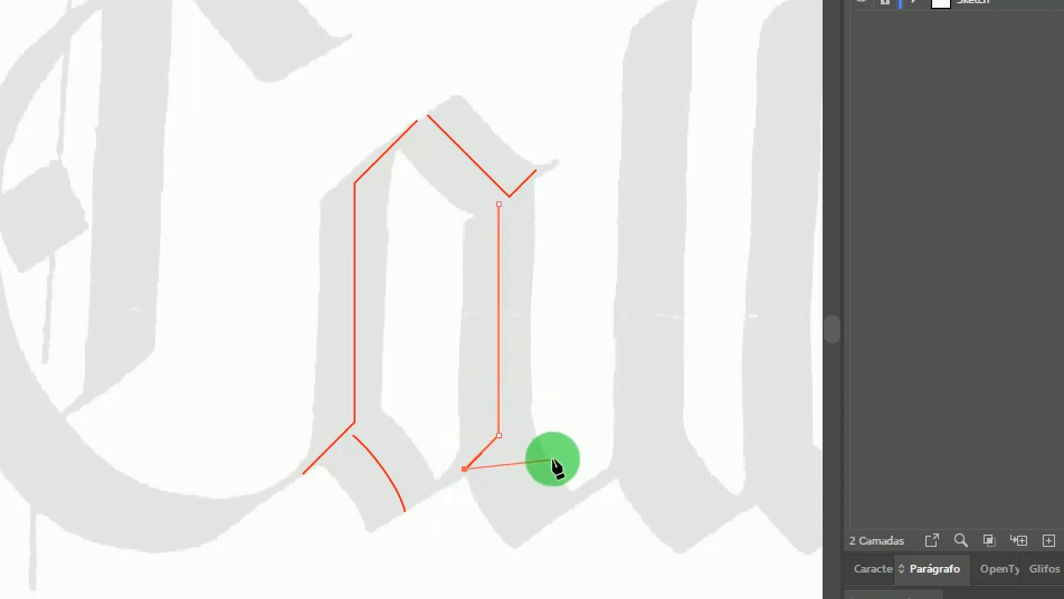
key(Escape)
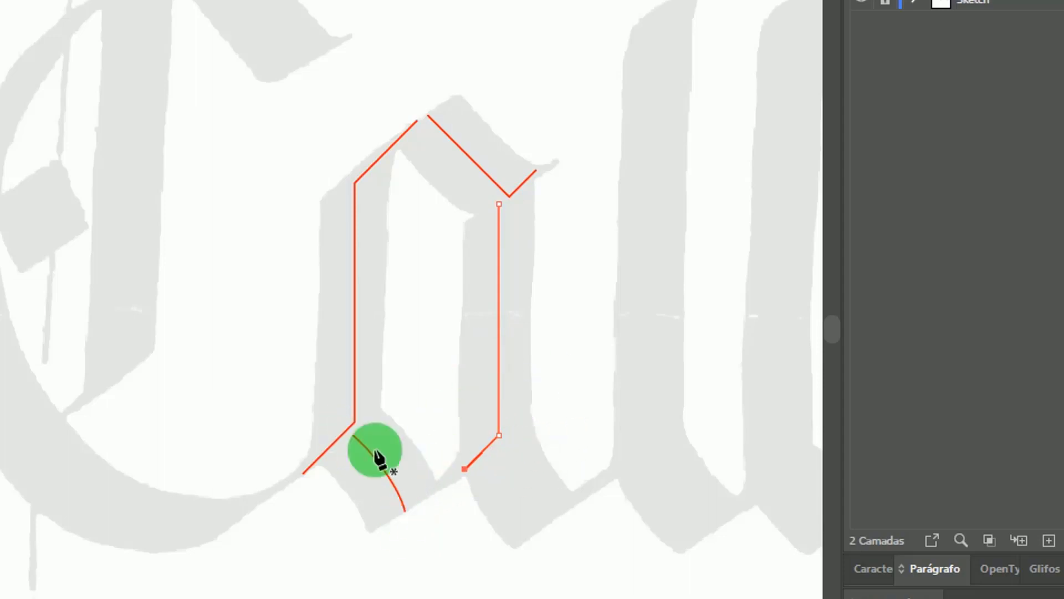
key(ctrl+z)
click(464, 469)
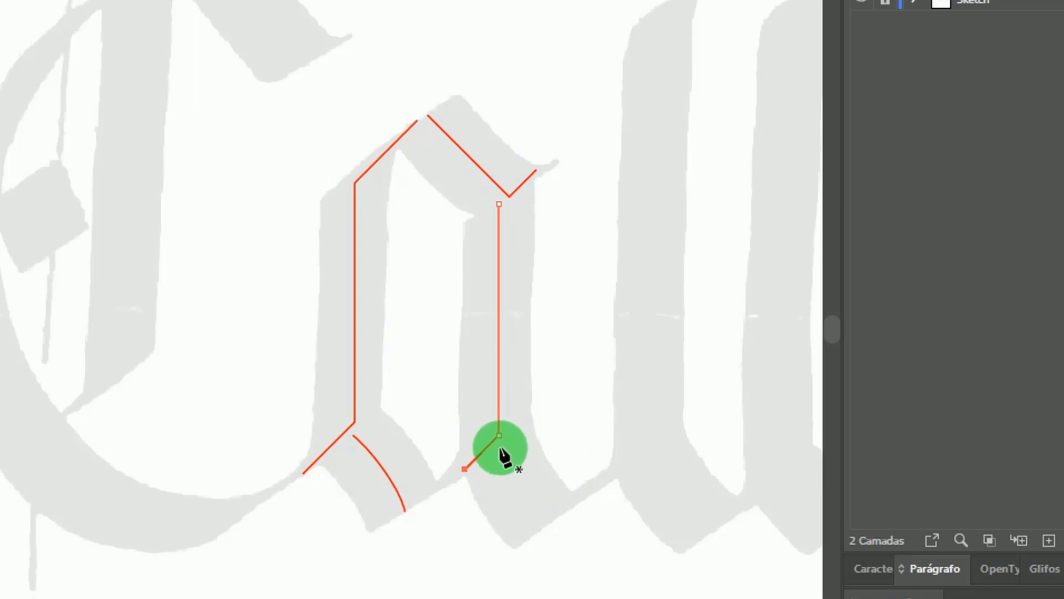
Draw the curved tail from the right stem's base, ending in a straight 45° rise
drag(497, 475, 501, 469)
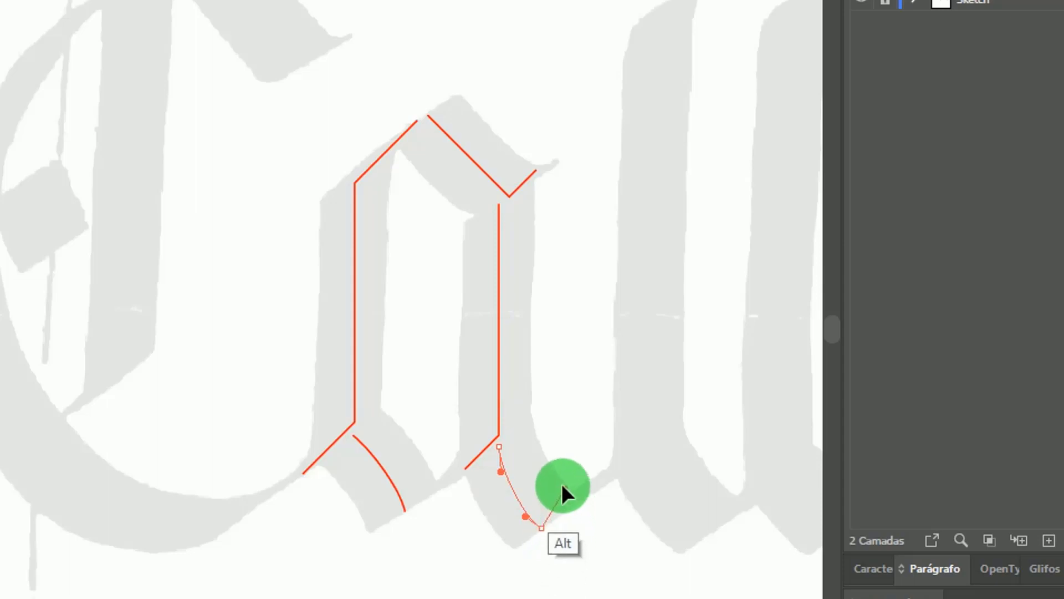
drag(555, 537, 570, 529)
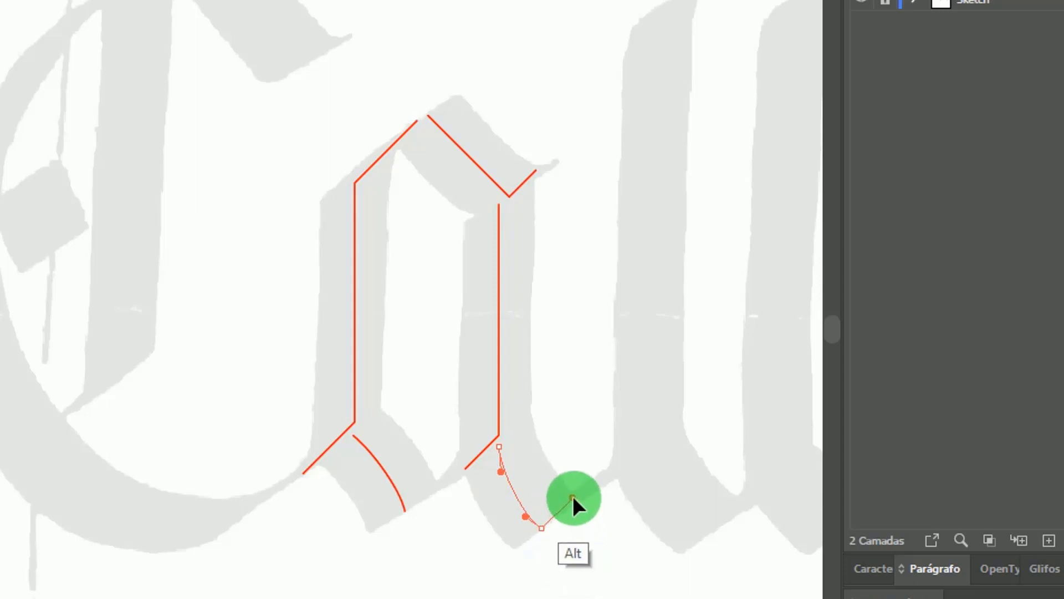
key(shift)
drag(574, 496, 592, 490)
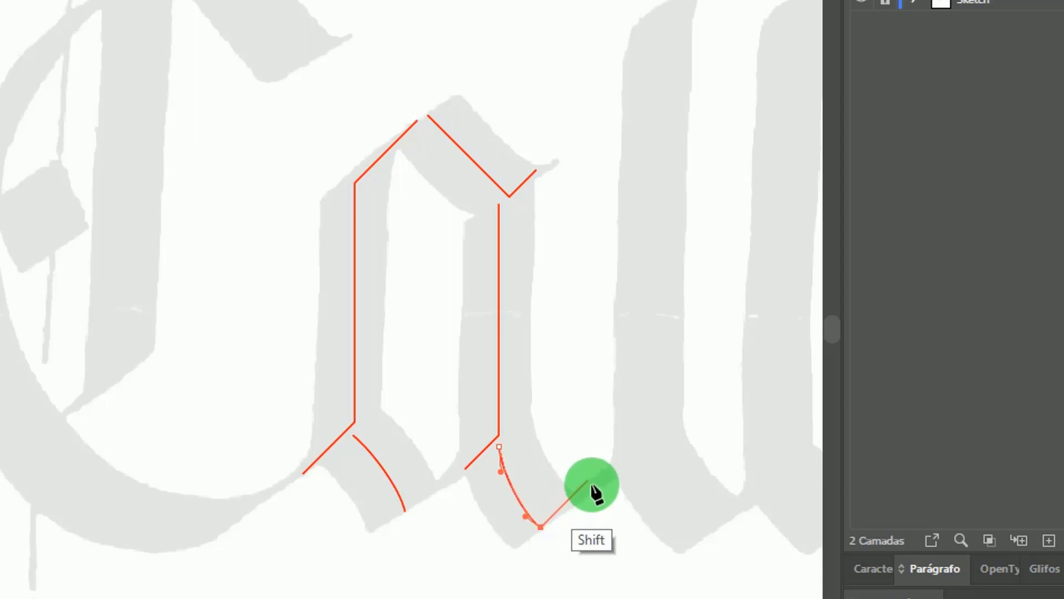
shift+click(587, 480)
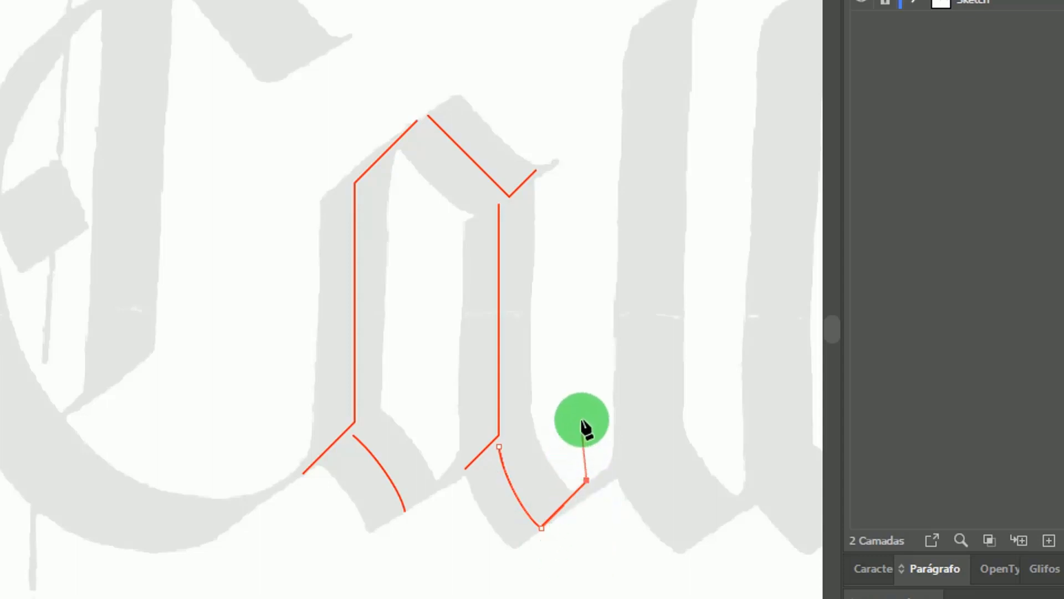
key(v)
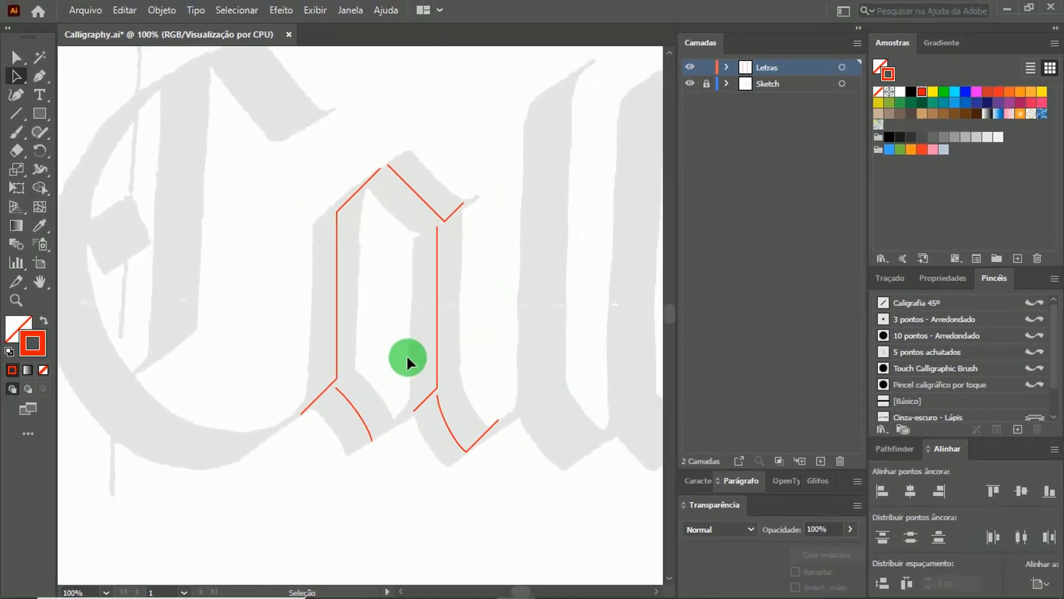
Apply the Caligrafia 45º calligraphic brush to all the traced a paths
drag(559, 139, 249, 521)
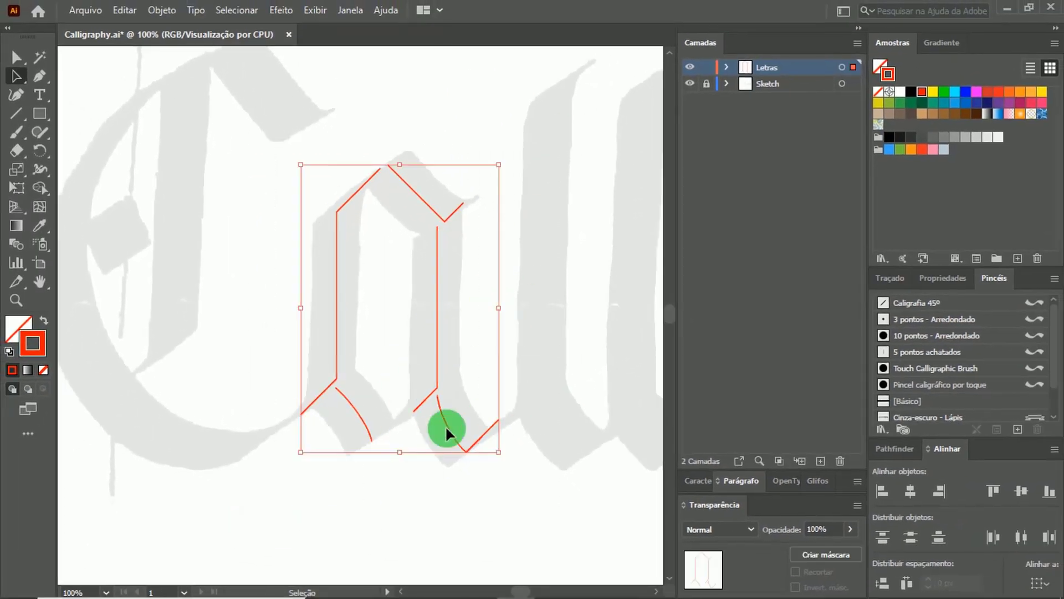
click(916, 308)
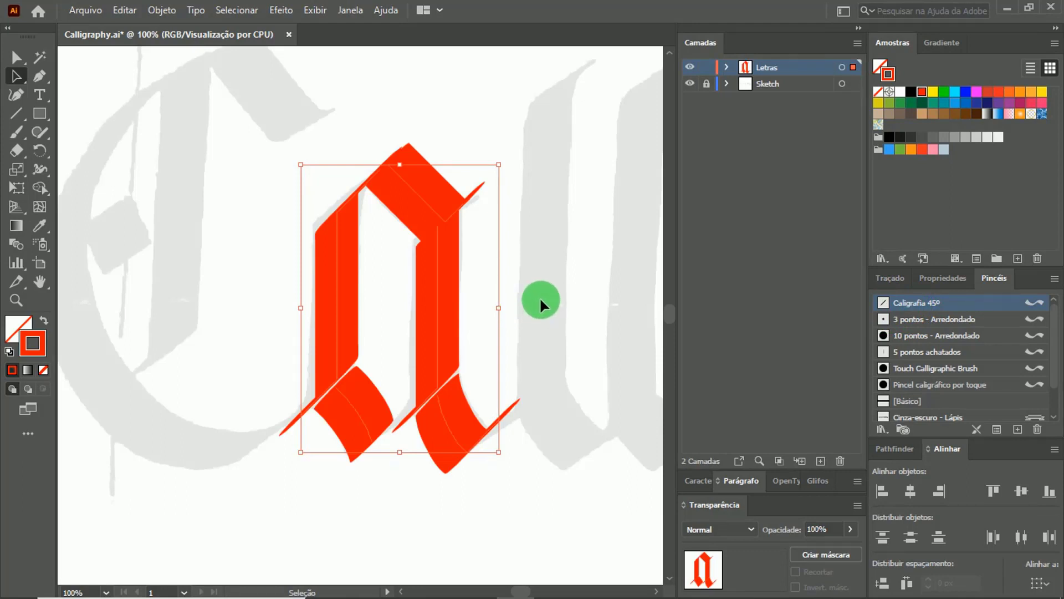
click(531, 260)
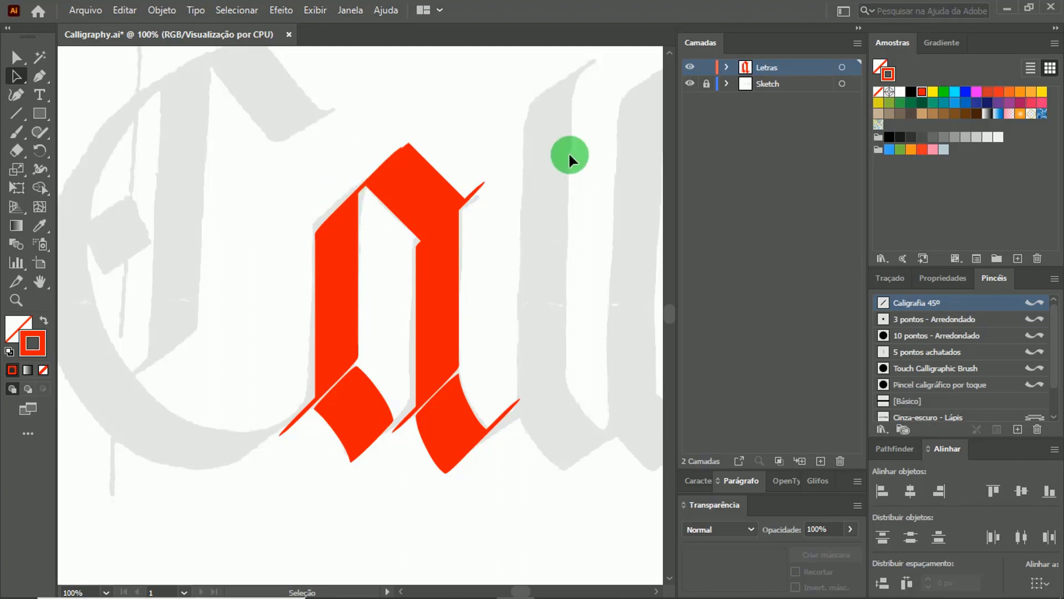
Recolour the brushed letter's strokes black and zoom in on the result
drag(586, 100, 172, 524)
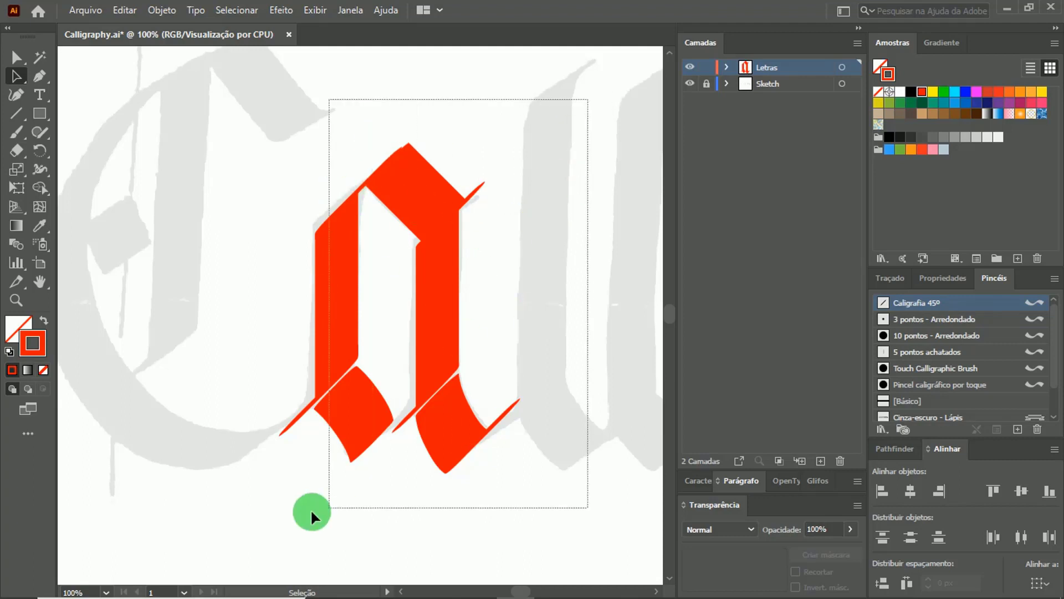
click(910, 92)
click(560, 226)
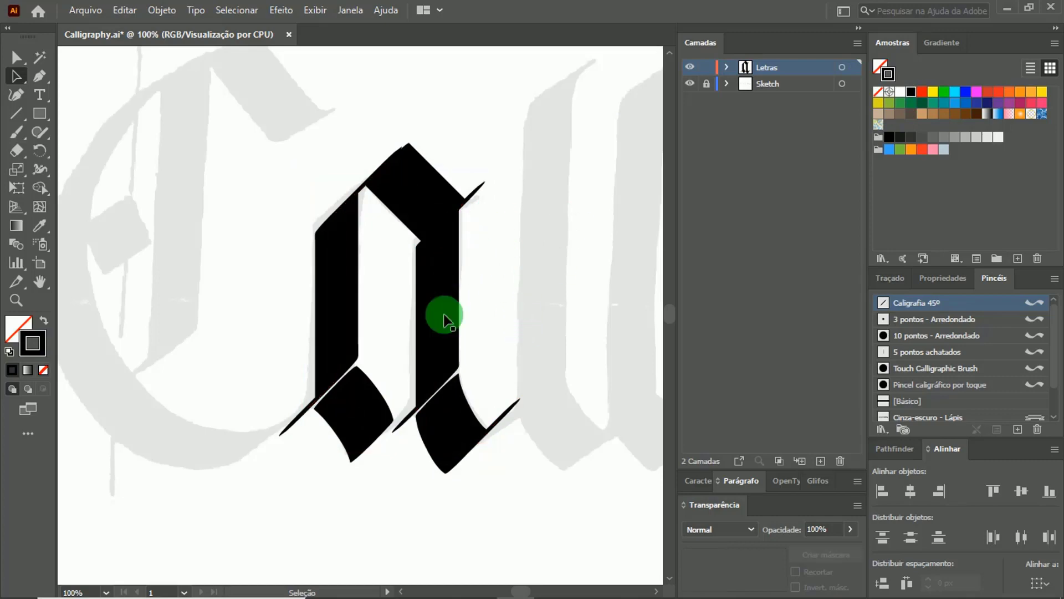
key(z)
click(392, 323)
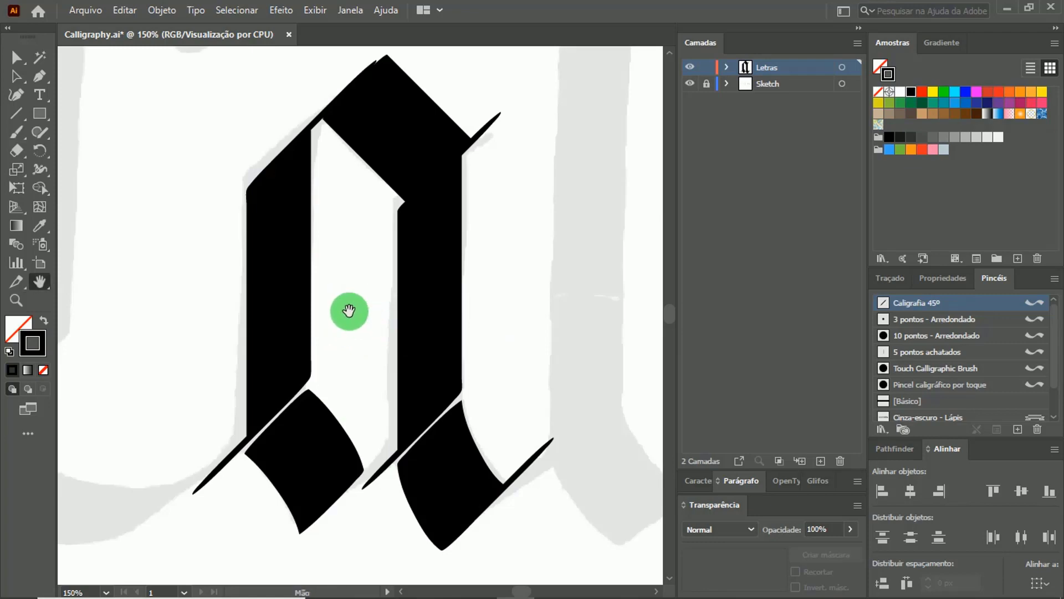
Round the top-left corner of the left stem stroke into a smooth curve
drag(349, 311, 373, 321)
key(a)
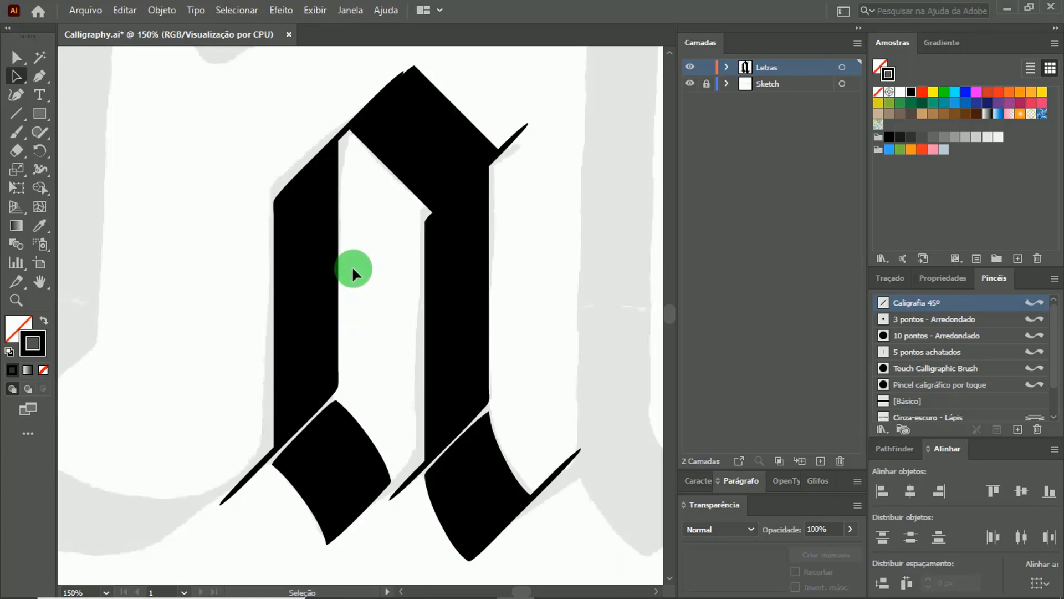
key(v)
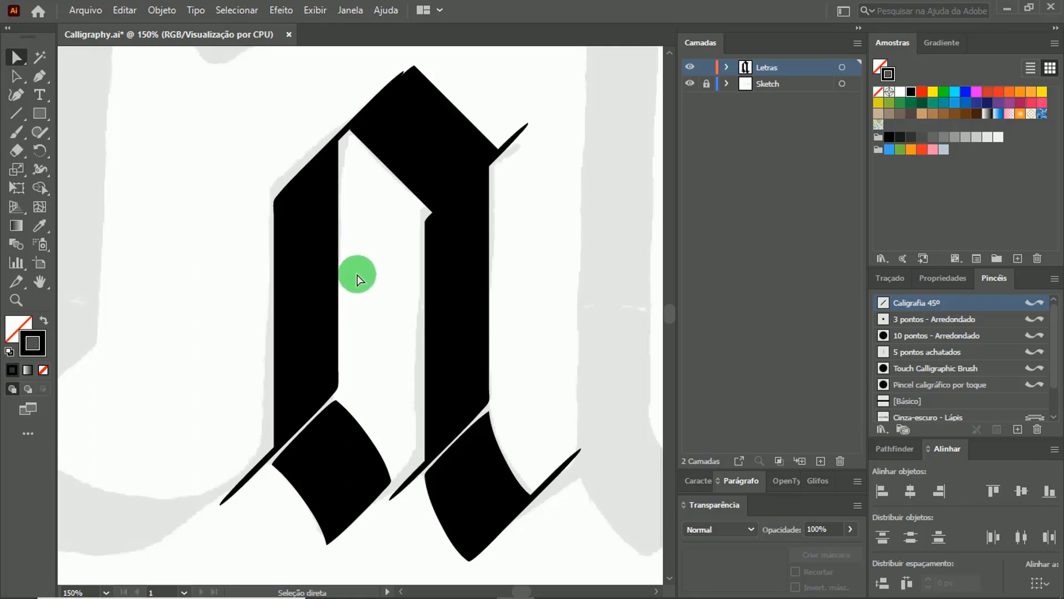
click(302, 294)
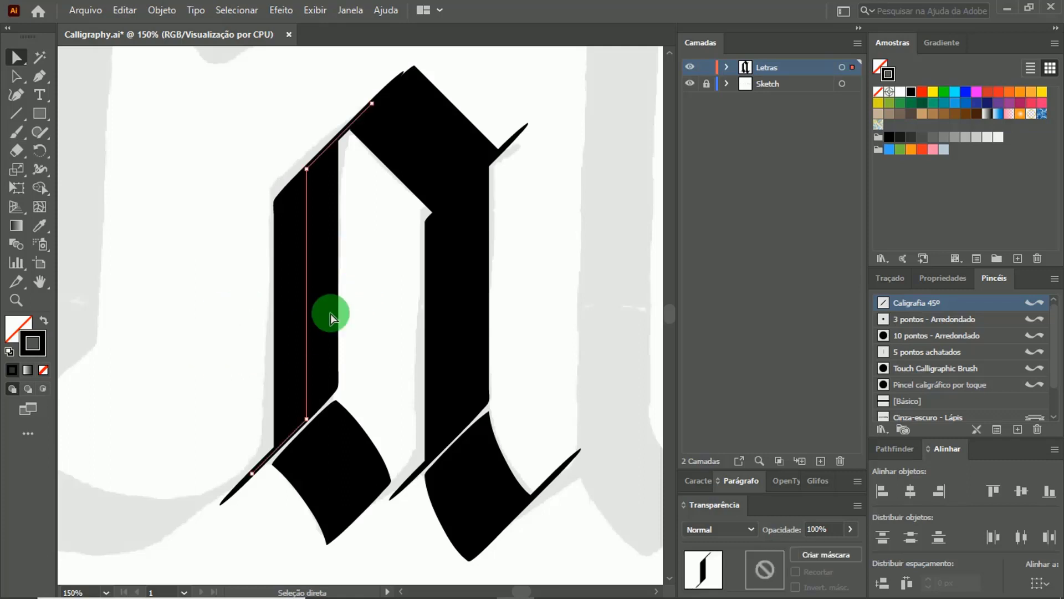
click(307, 169)
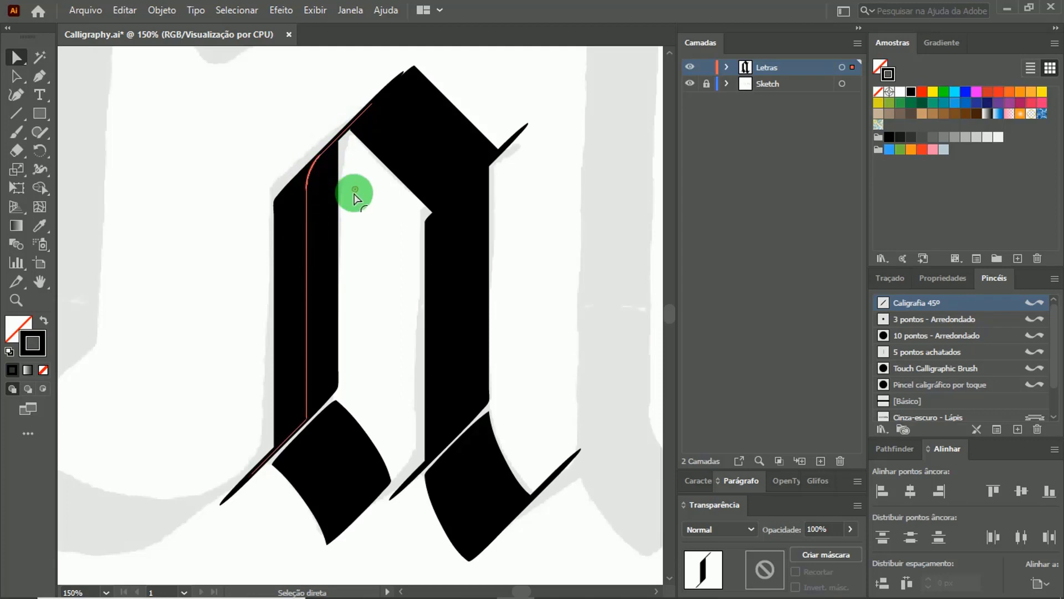
drag(322, 175, 373, 198)
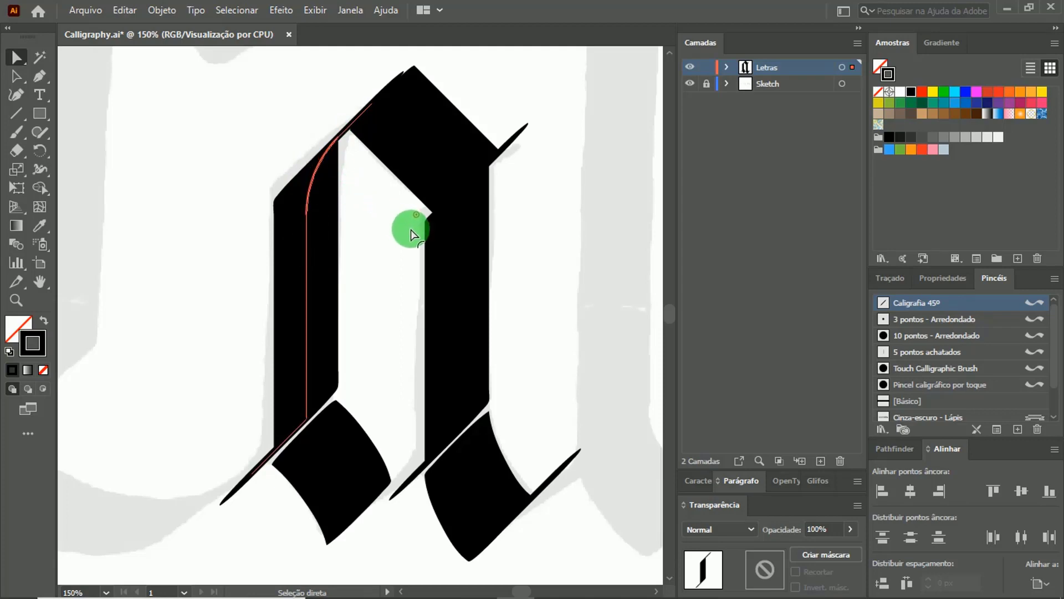
drag(397, 227, 374, 234)
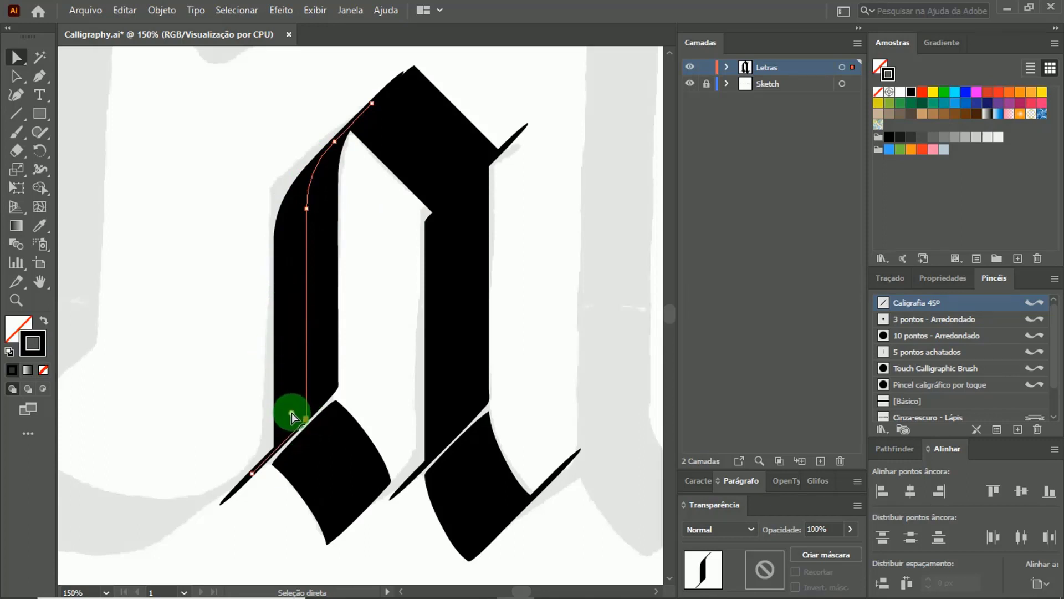
Bend the left stem's lower segment into a curve and nudge its anchor to refine it
drag(291, 412, 178, 349)
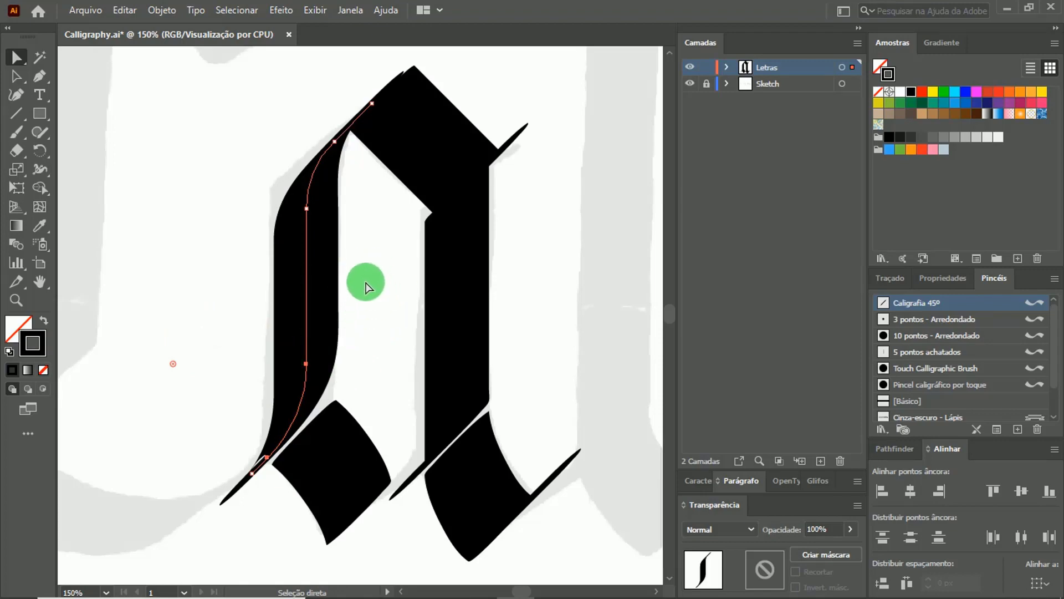
click(309, 364)
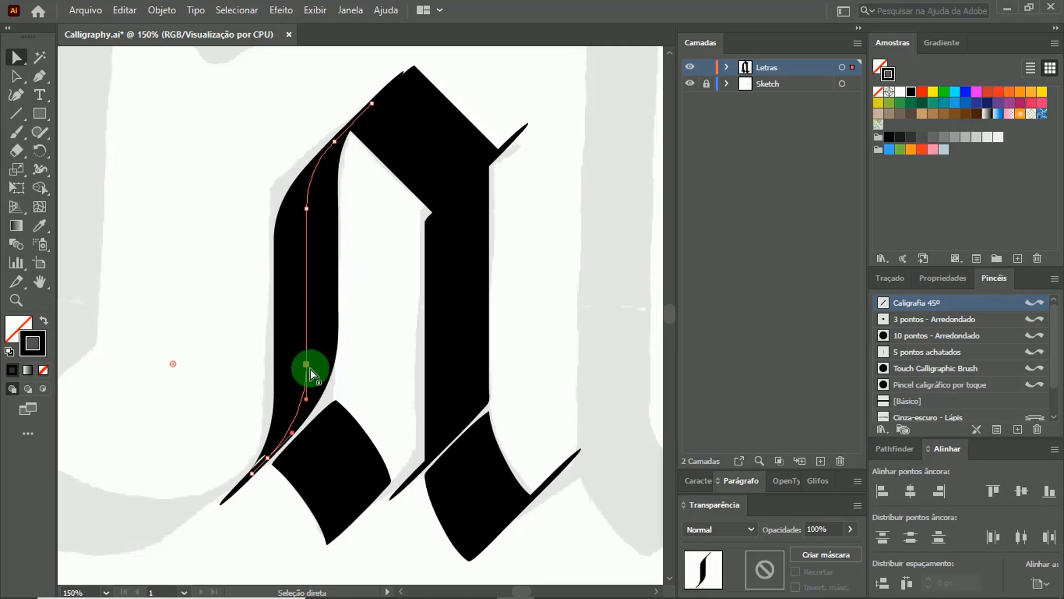
click(372, 393)
click(308, 363)
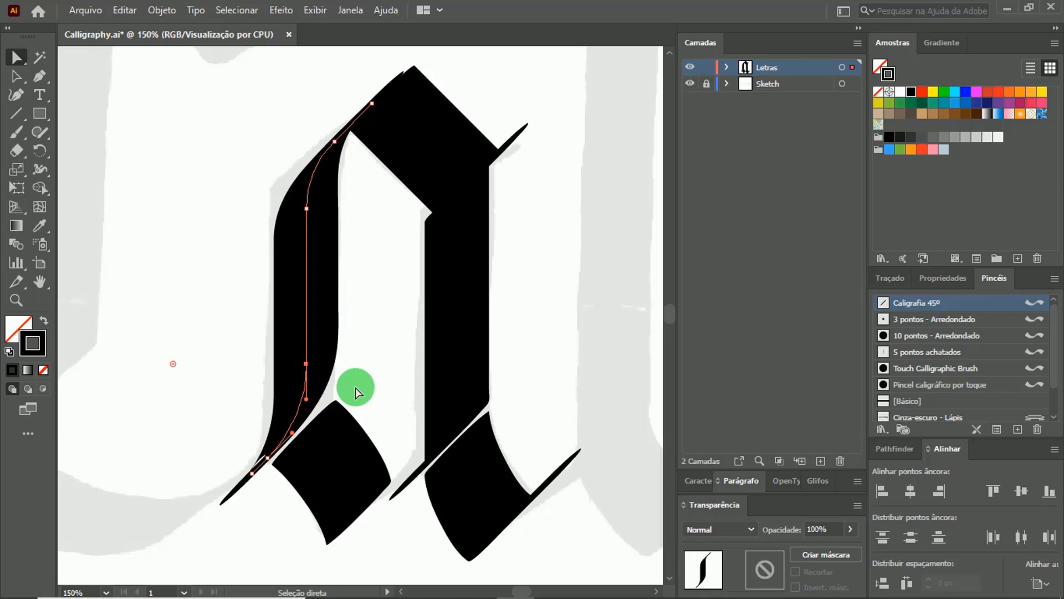
key(Down)
key(Down)
key(Down)
key(Down)
key(Down)
key(Down)
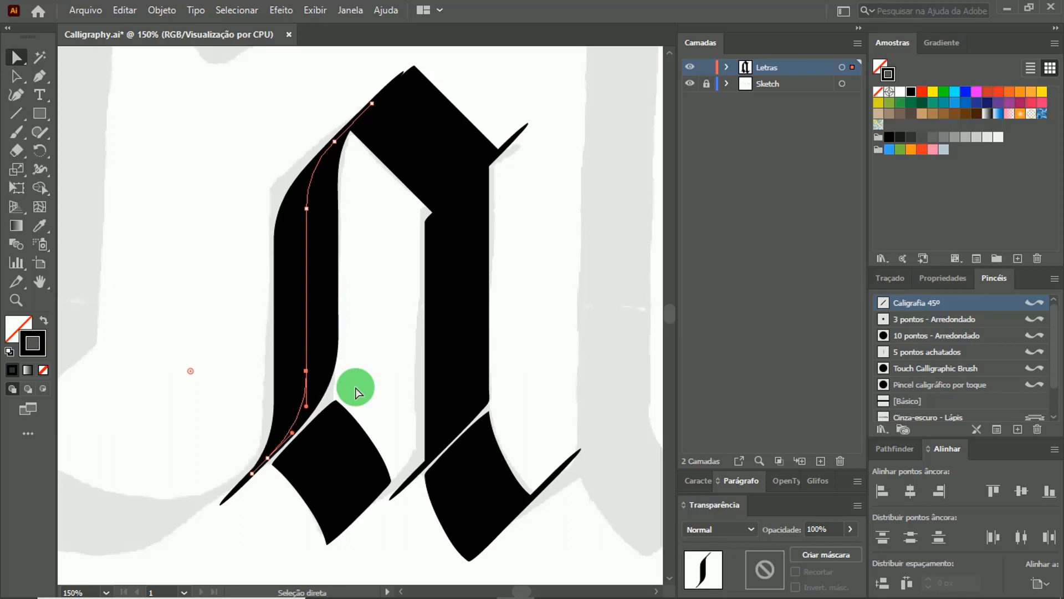
key(Down)
key(Down)
key(Down)
key(Down)
key(Down)
key(Down)
key(Down)
key(Down)
key(Down)
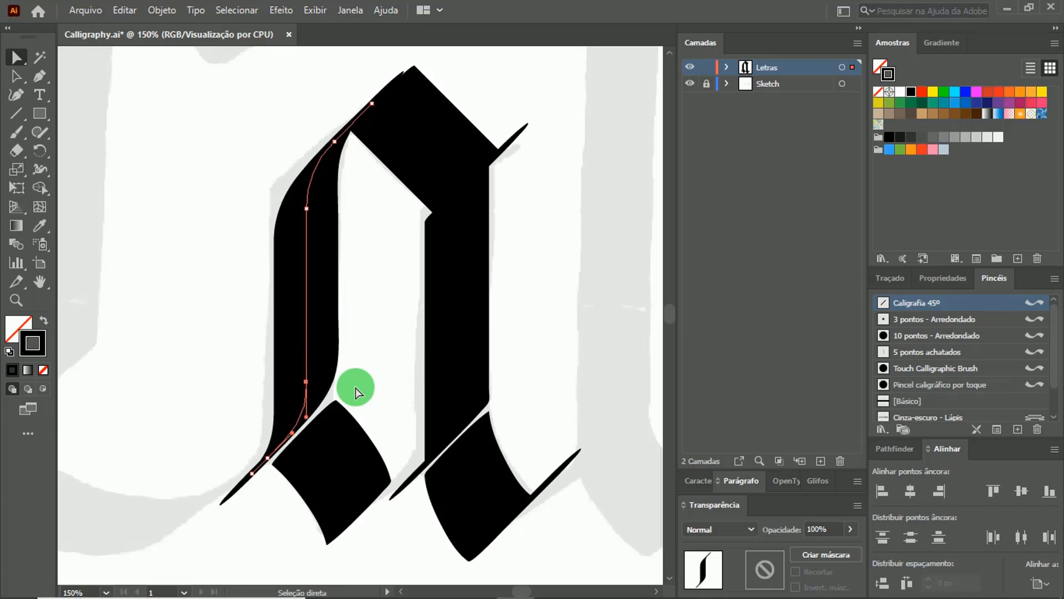
key(Up)
key(Up)
key(Up)
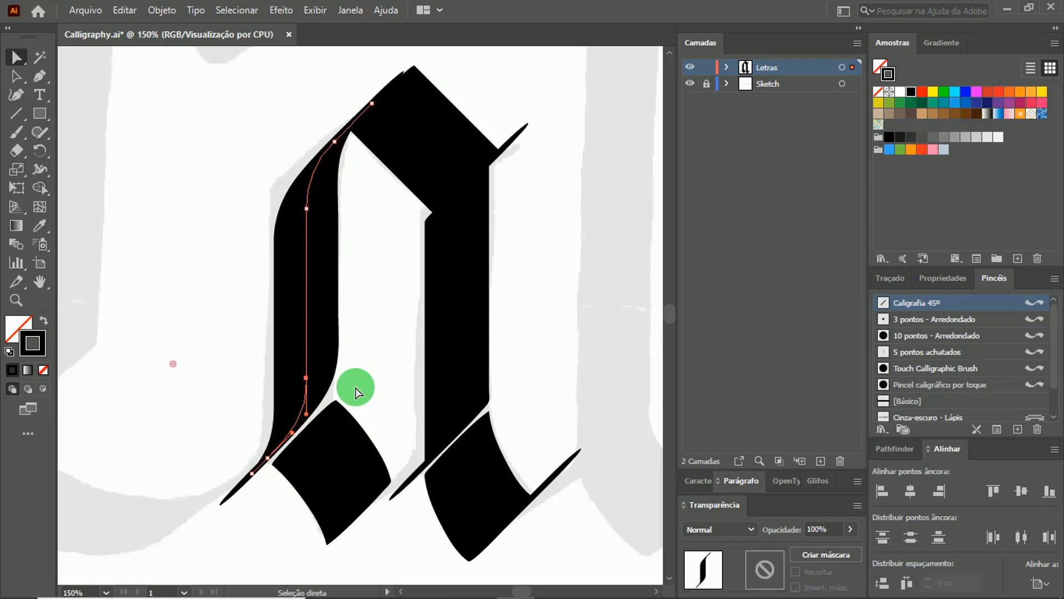
key(Up)
key(Up)
key(Up)
key(Up)
key(Up)
key(Up)
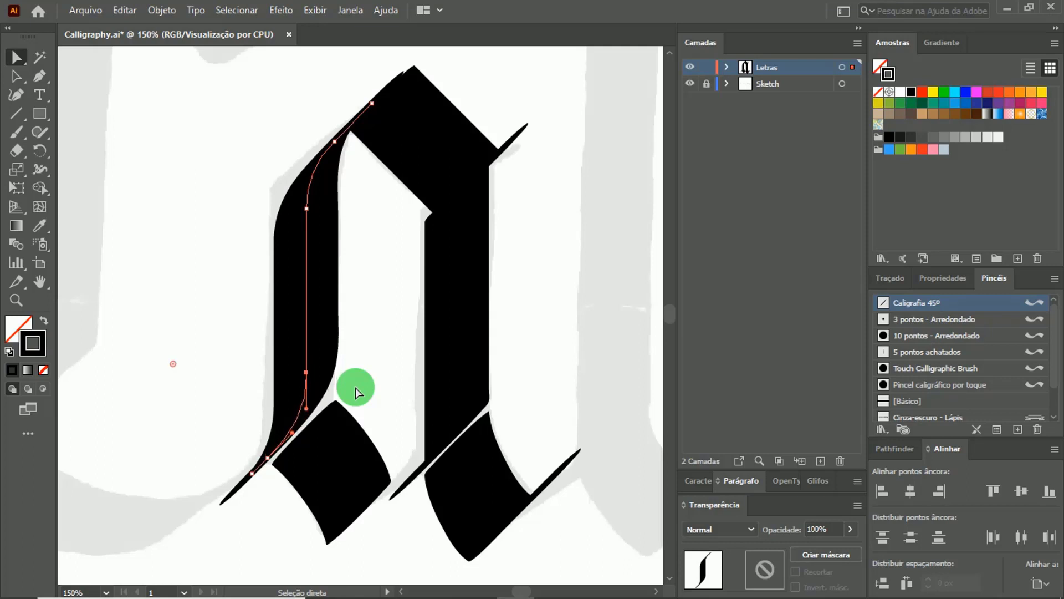
key(Up)
key(Up)
key(Up)
key(Up)
key(Up)
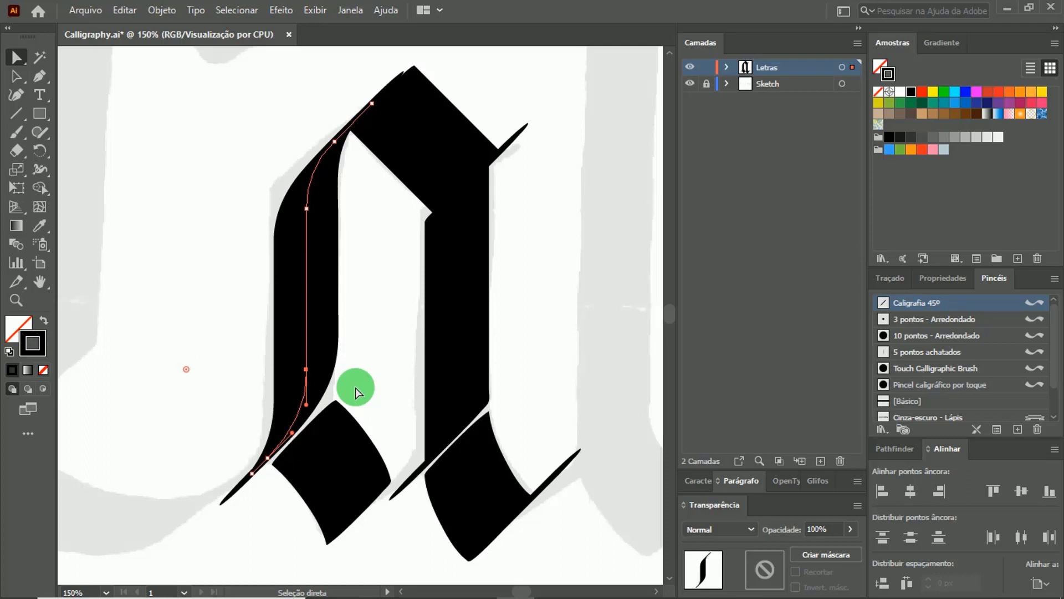
key(Down)
key(Down)
key(Down)
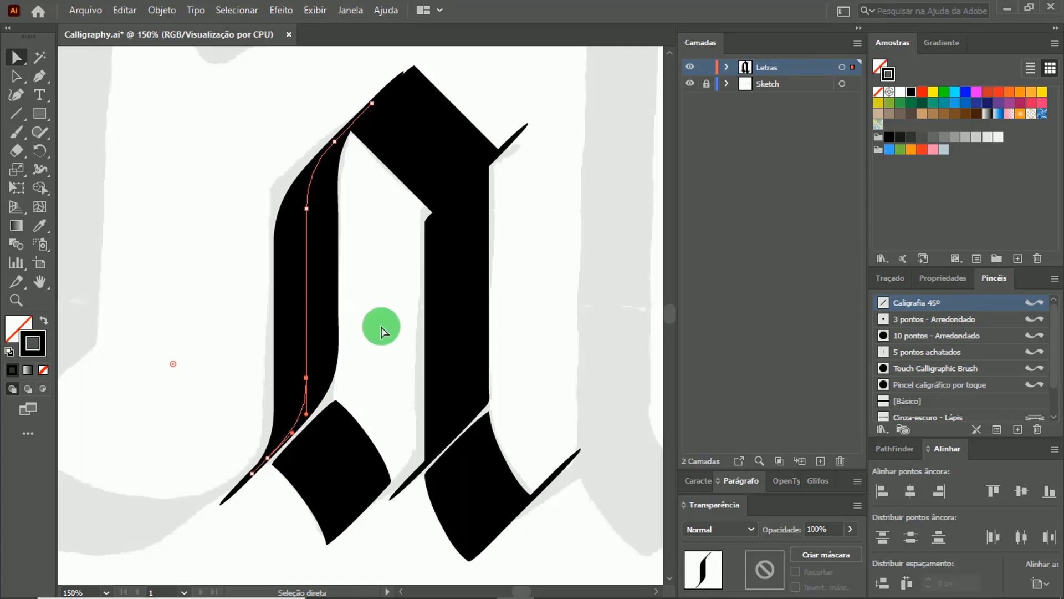
click(393, 349)
click(331, 475)
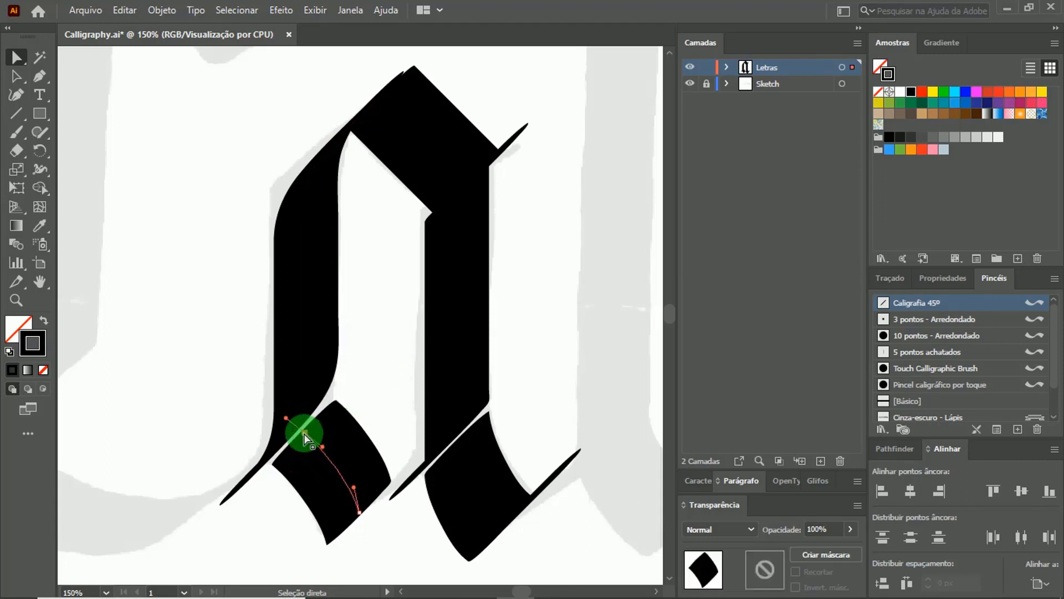
Adjust the diamond and upper strokes' anchors and curve the top diagonal into a concave swoop
drag(307, 437, 298, 427)
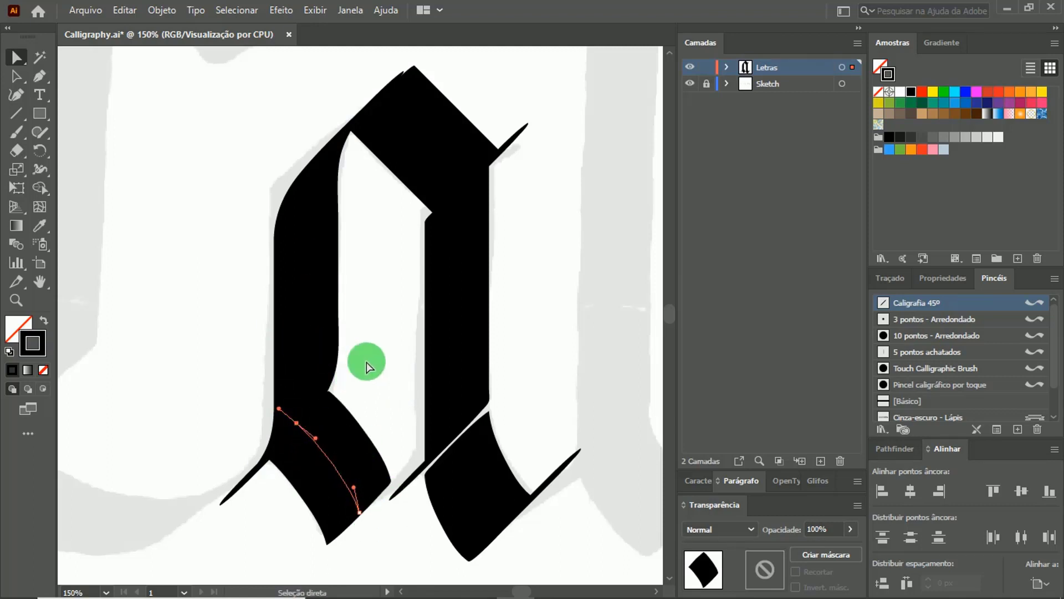
click(434, 164)
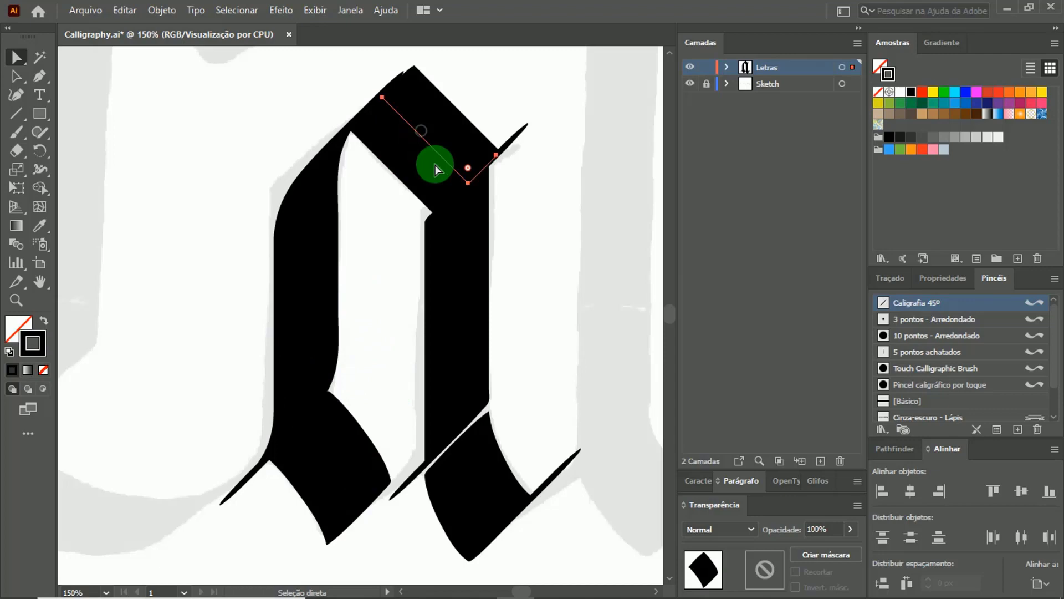
click(382, 98)
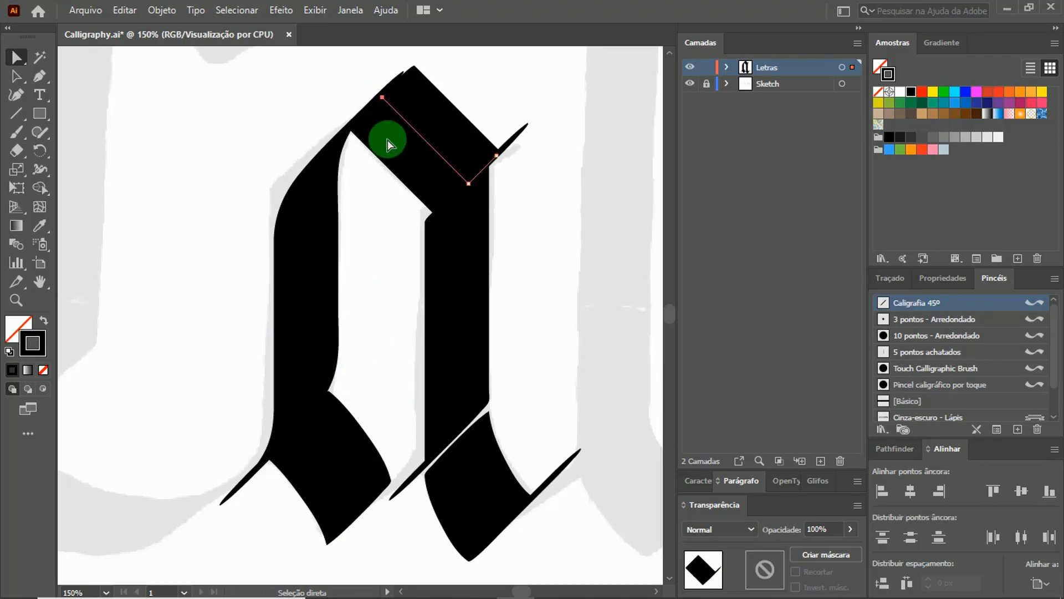
key(Up)
key(Left)
click(548, 237)
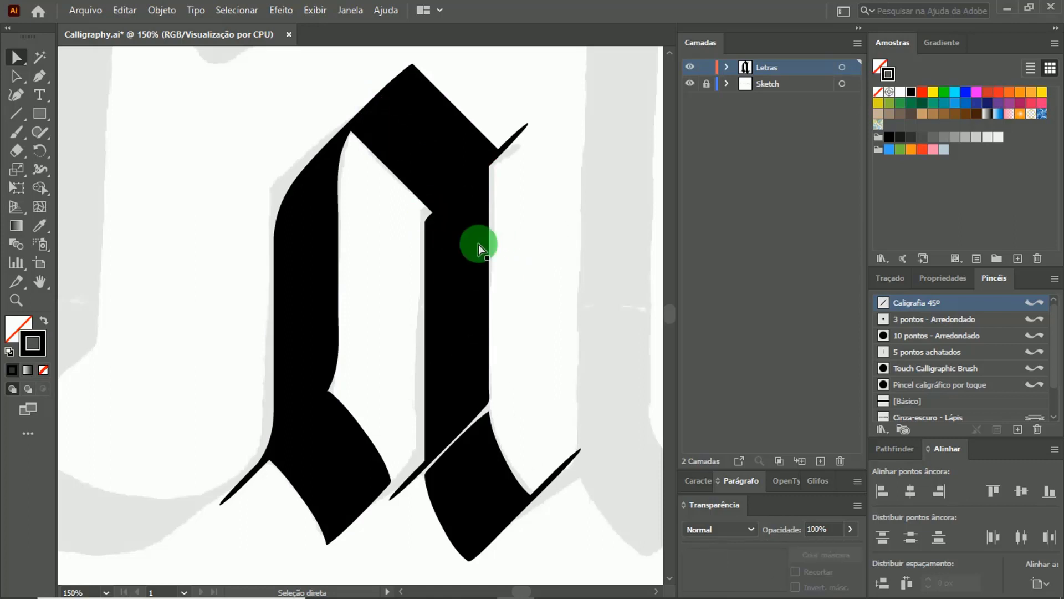
click(436, 127)
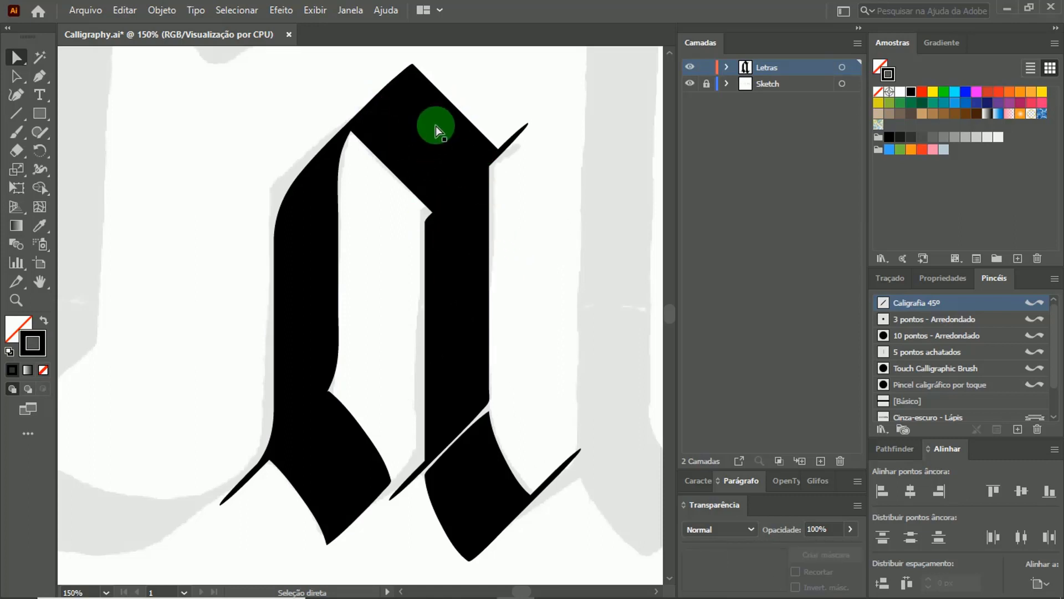
click(422, 136)
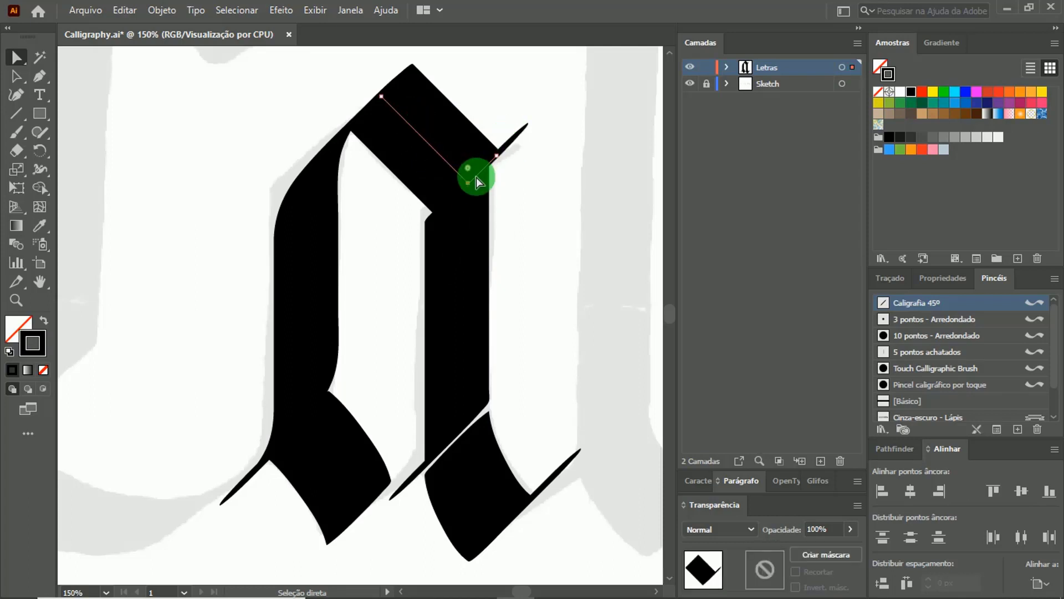
drag(468, 167, 490, 111)
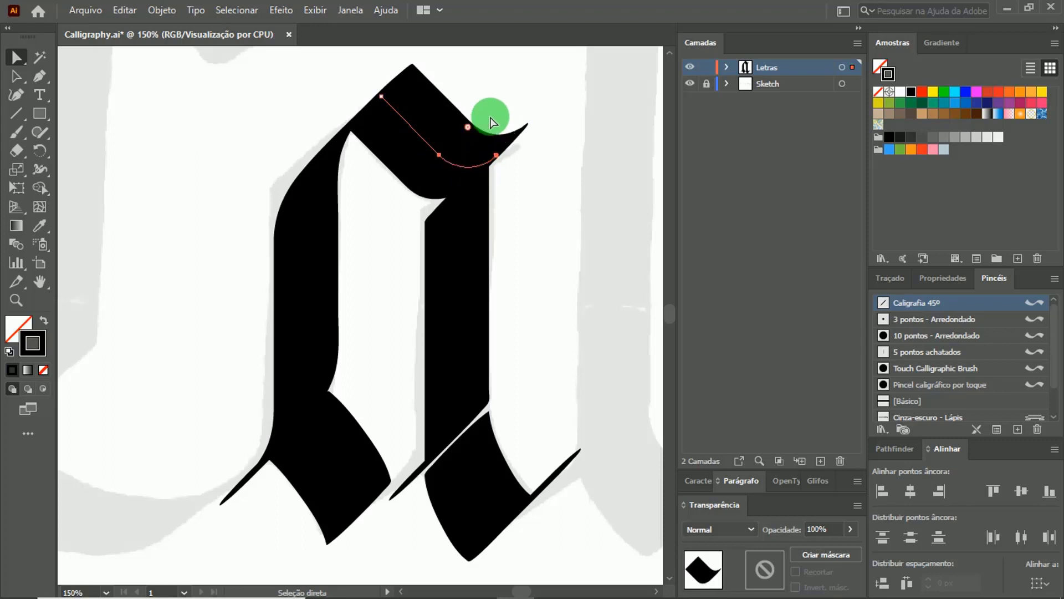
Curve the right stem's bottom anchor into the lower diagonal
click(458, 288)
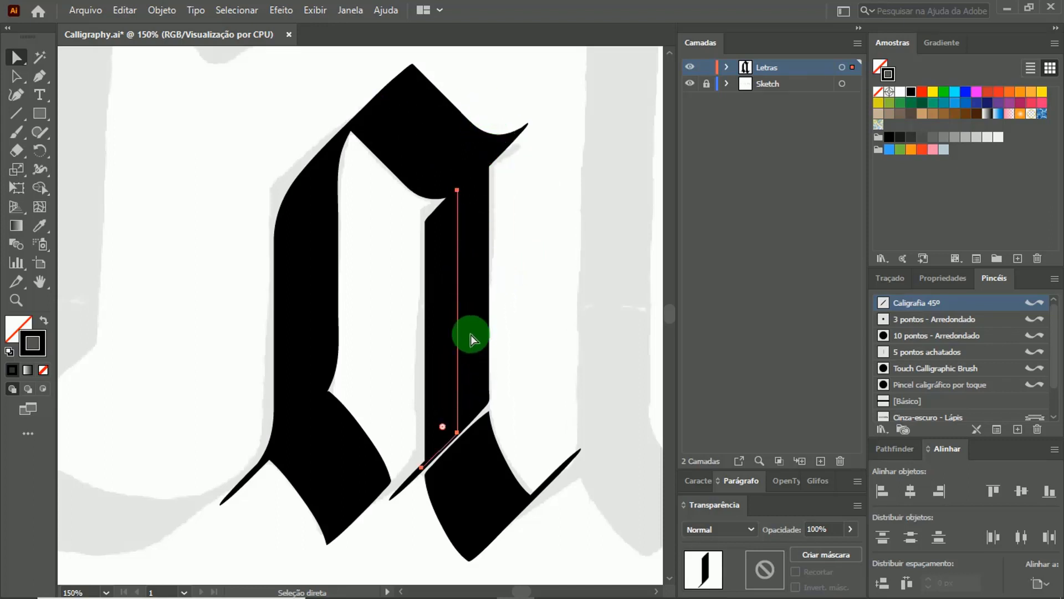
click(453, 427)
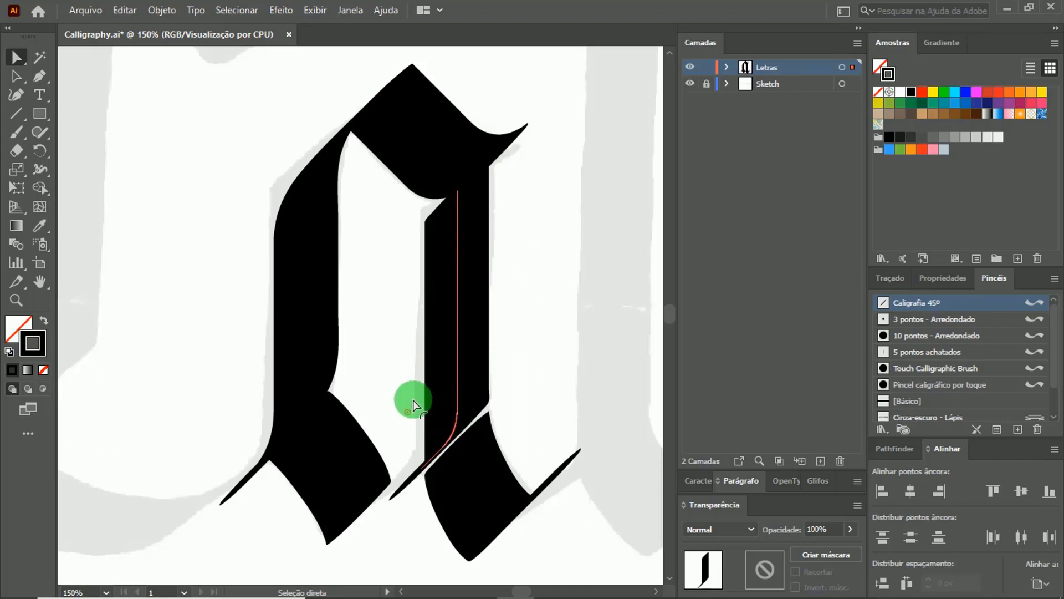
drag(458, 433, 394, 385)
click(454, 309)
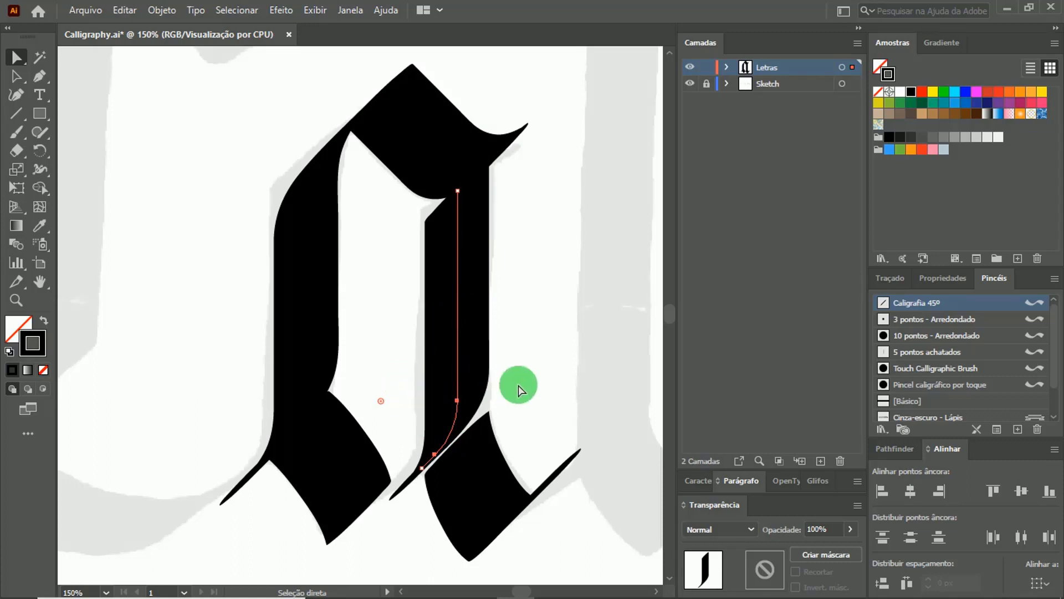
click(541, 395)
Reposition the lower-right diagonal stroke's top anchor, fine-tuning it with arrow-key nudges
click(466, 478)
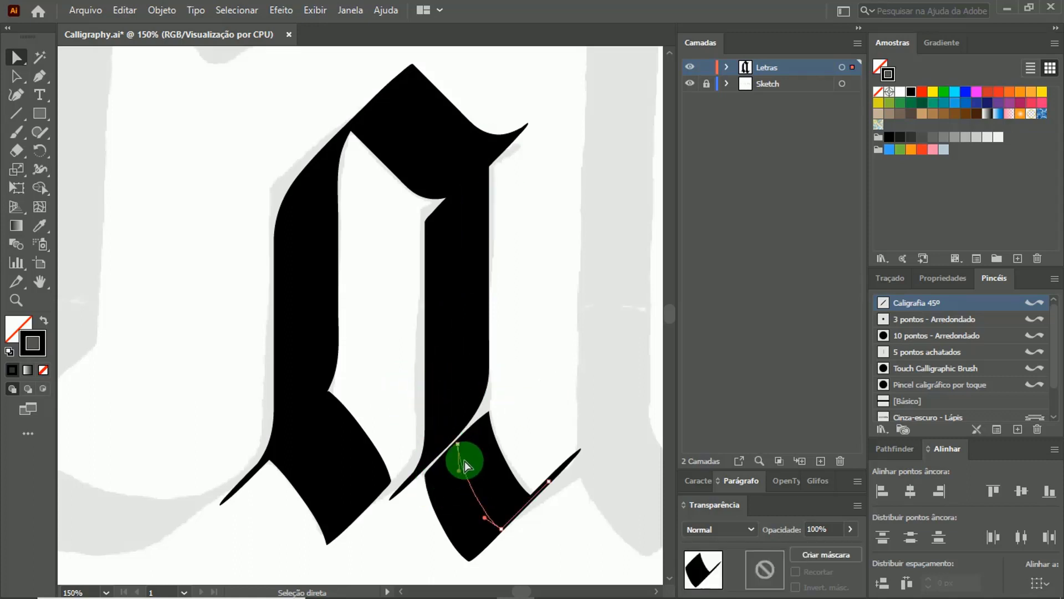
right_click(458, 446)
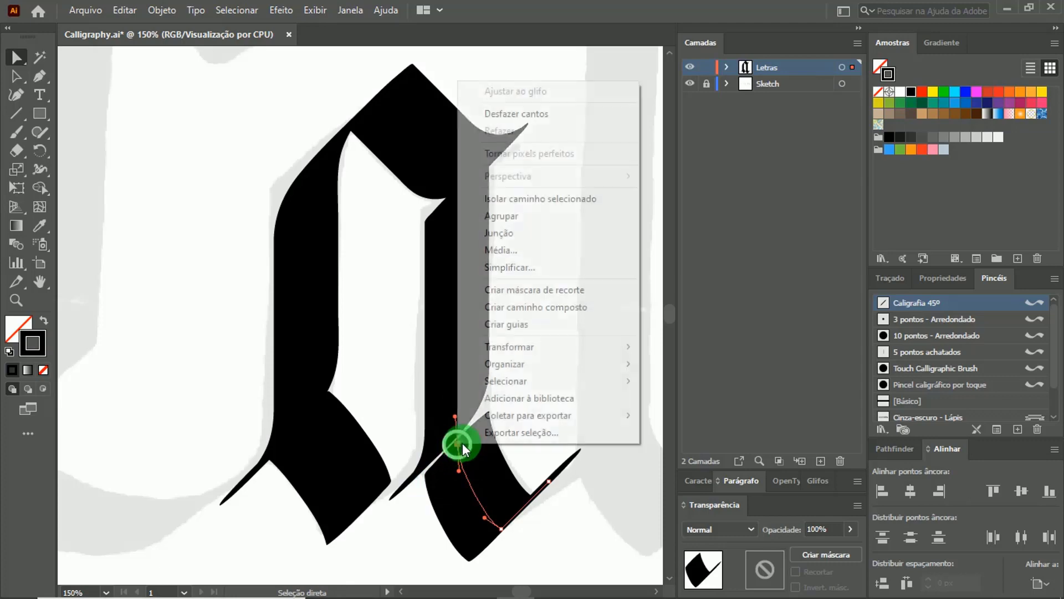
click(476, 464)
drag(458, 448, 453, 437)
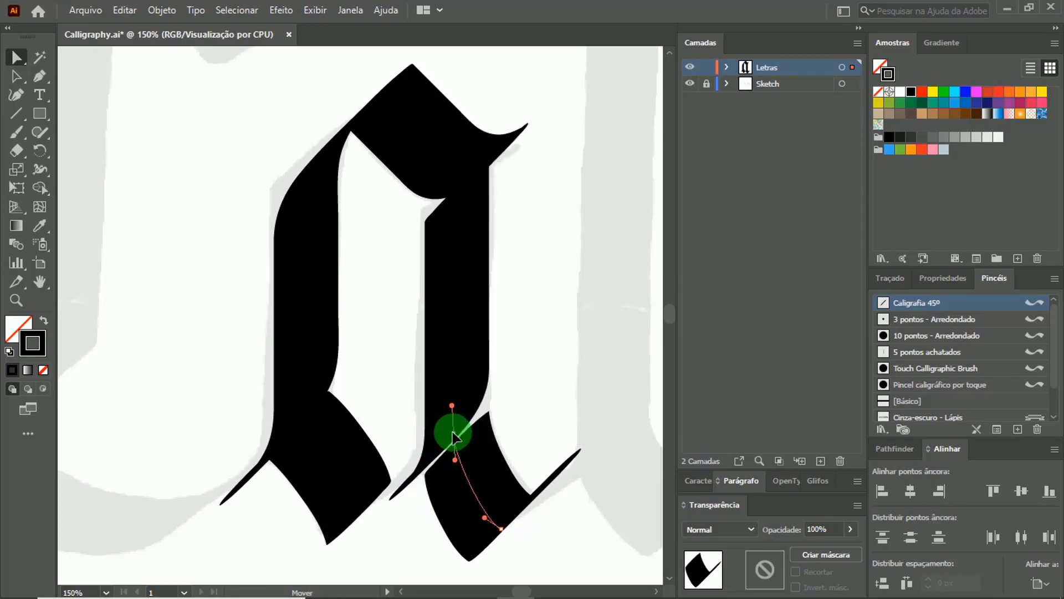
drag(453, 436, 456, 442)
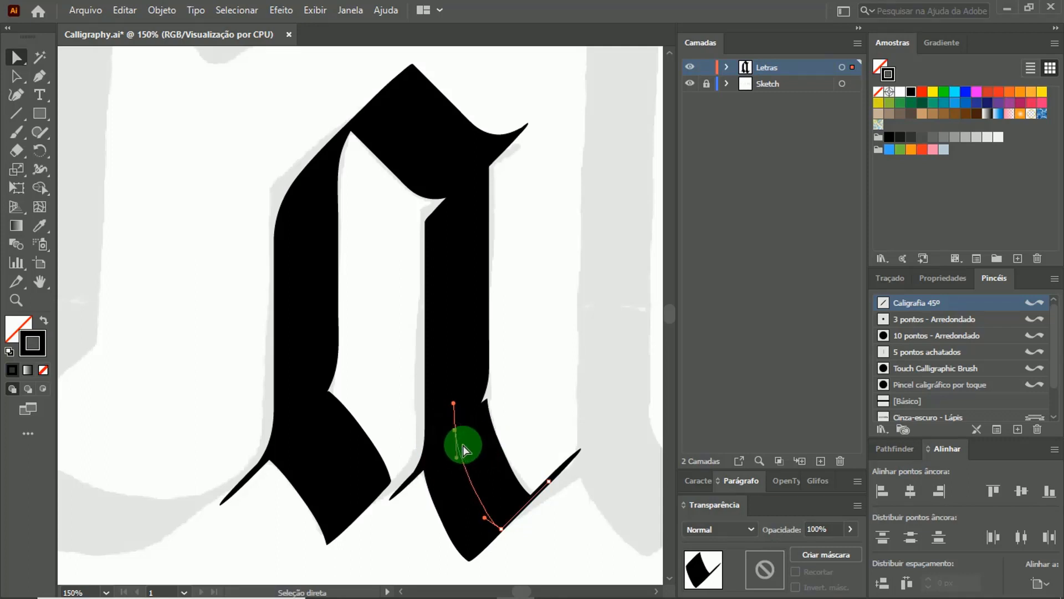
key(Left)
key(Left)
key(Left)
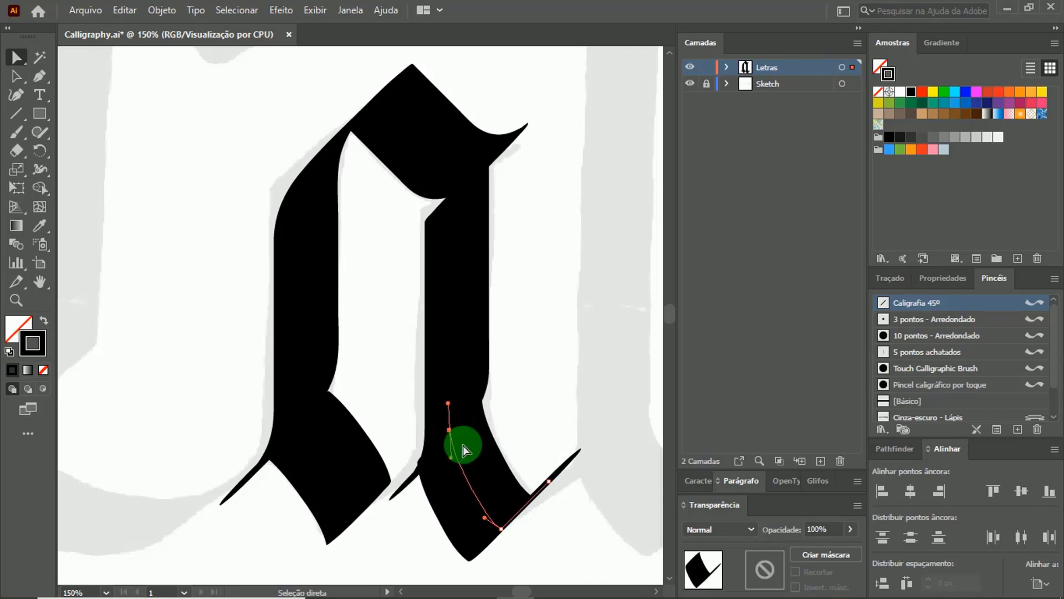
key(Right)
key(Right)
key(Up)
key(Up)
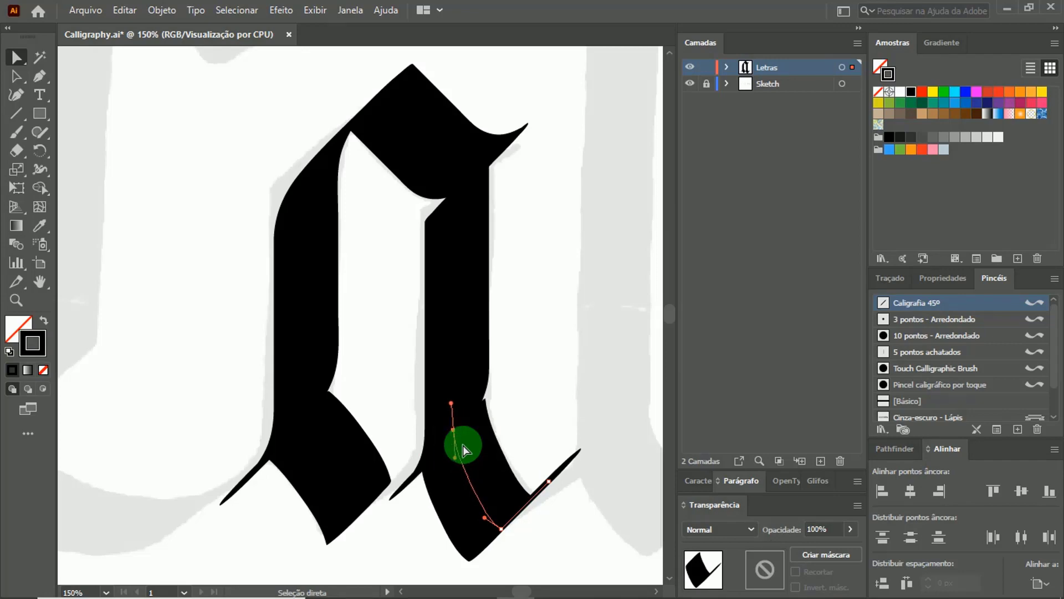
key(Right)
key(Right)
key(Up)
key(Up)
key(Up)
key(Up)
key(Up)
key(Up)
key(Up)
key(Up)
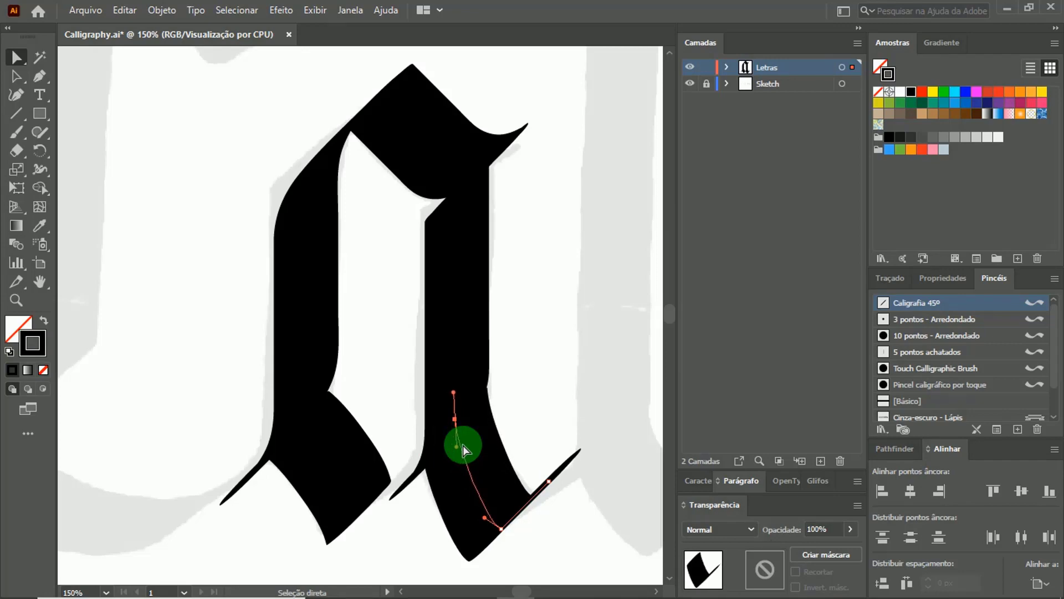
key(Up)
key(Up)
key(Up)
key(Up)
key(Up)
key(Up)
key(Up)
key(Right)
key(Right)
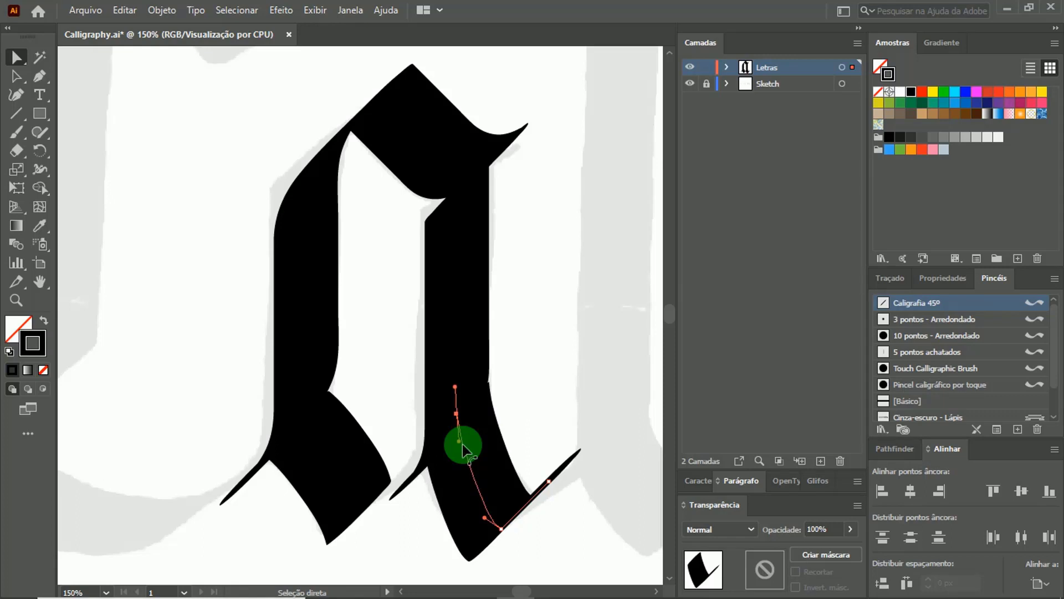
key(Up)
key(Down)
key(Down)
key(Down)
key(Down)
key(Down)
key(Down)
key(Down)
key(Down)
key(Down)
key(Down)
key(Down)
key(Down)
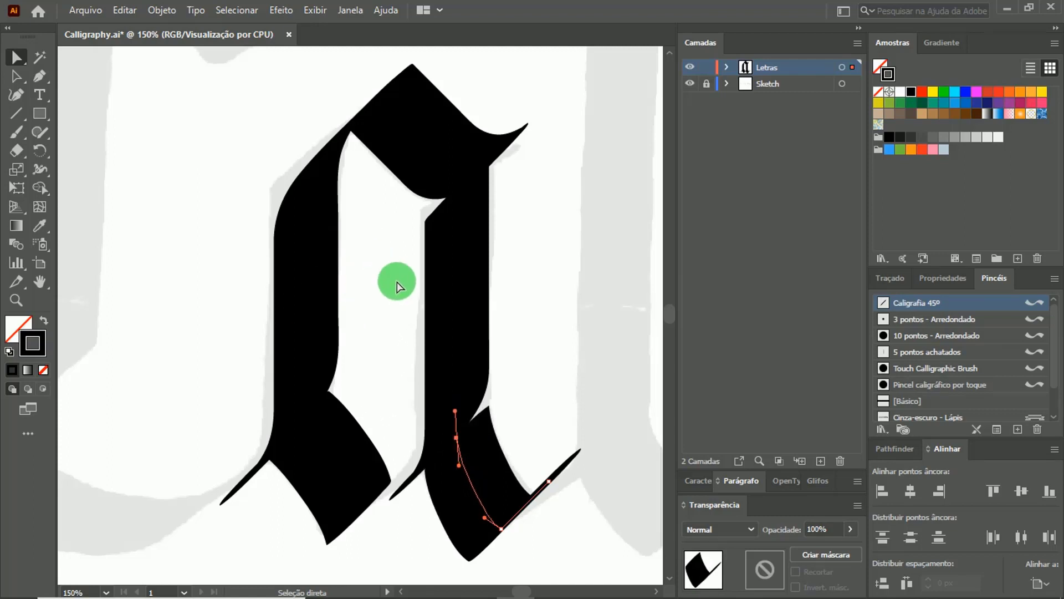
Reshape the lower-left stroke's bottom anchor and curve handle to follow the sketch
click(335, 462)
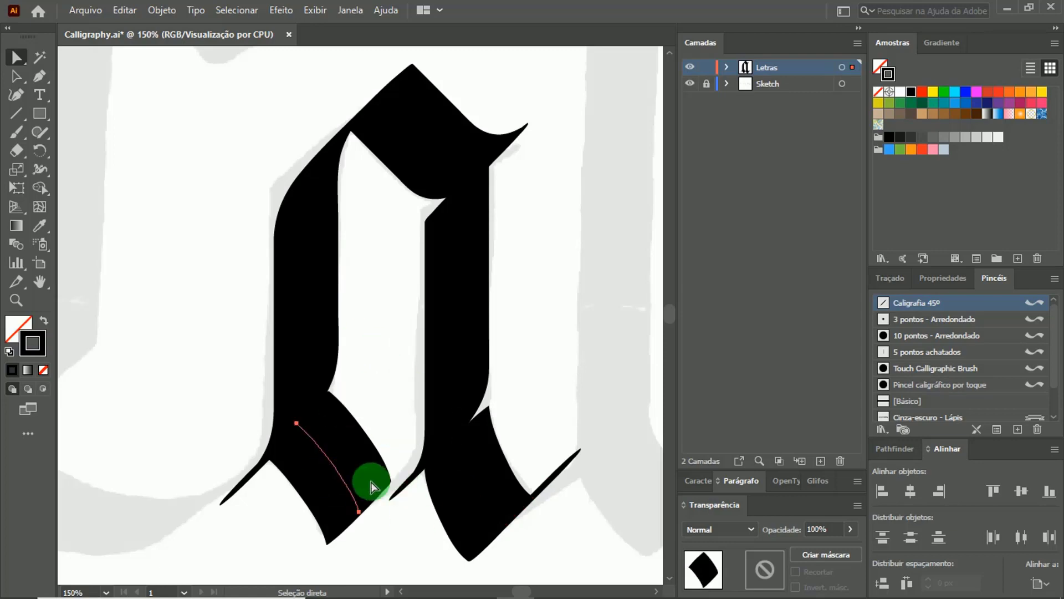
click(359, 511)
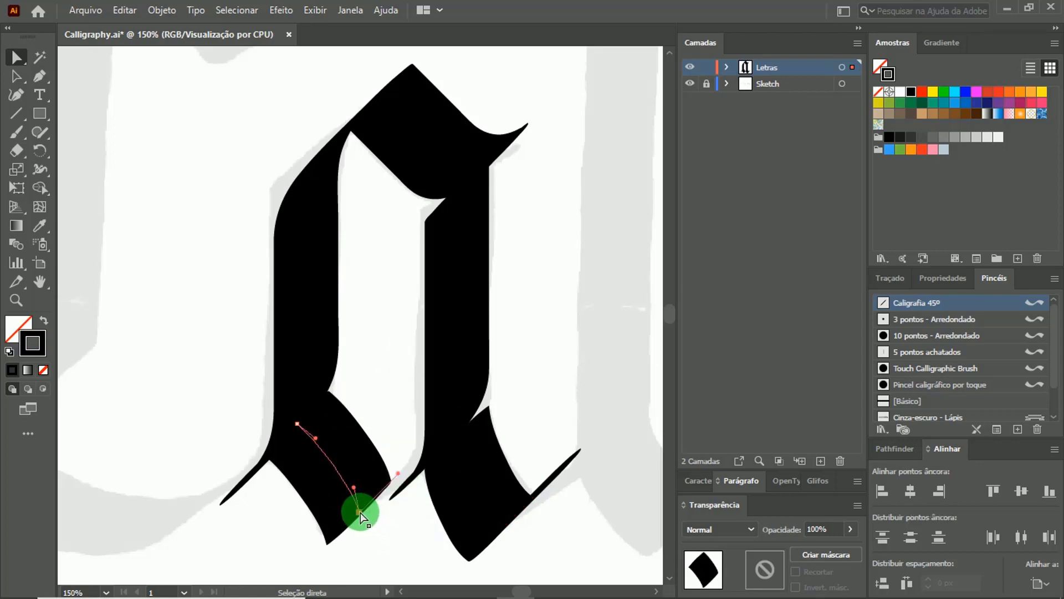
drag(360, 513, 371, 514)
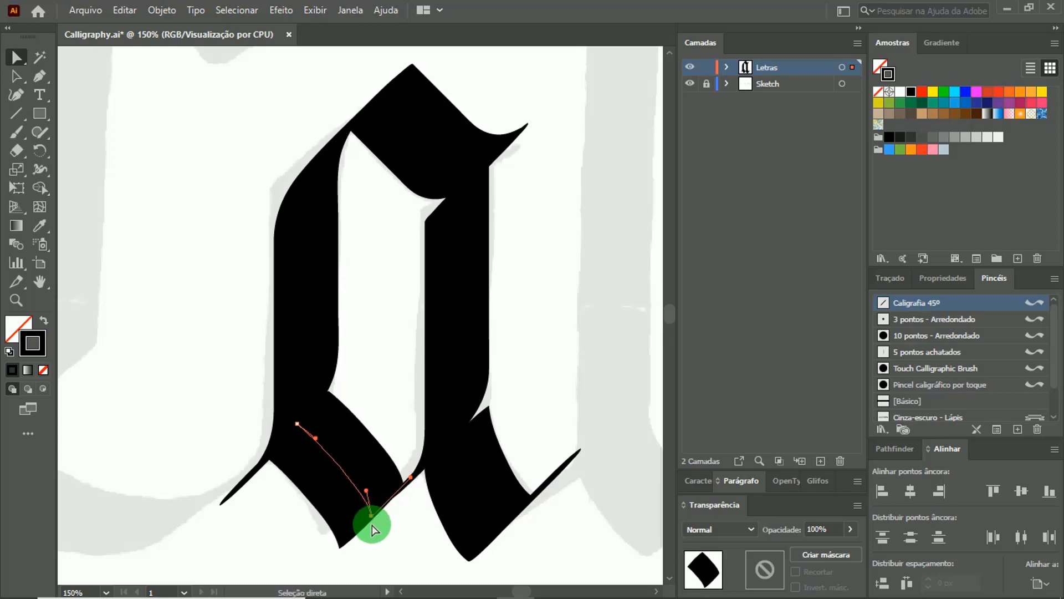
click(399, 401)
click(397, 502)
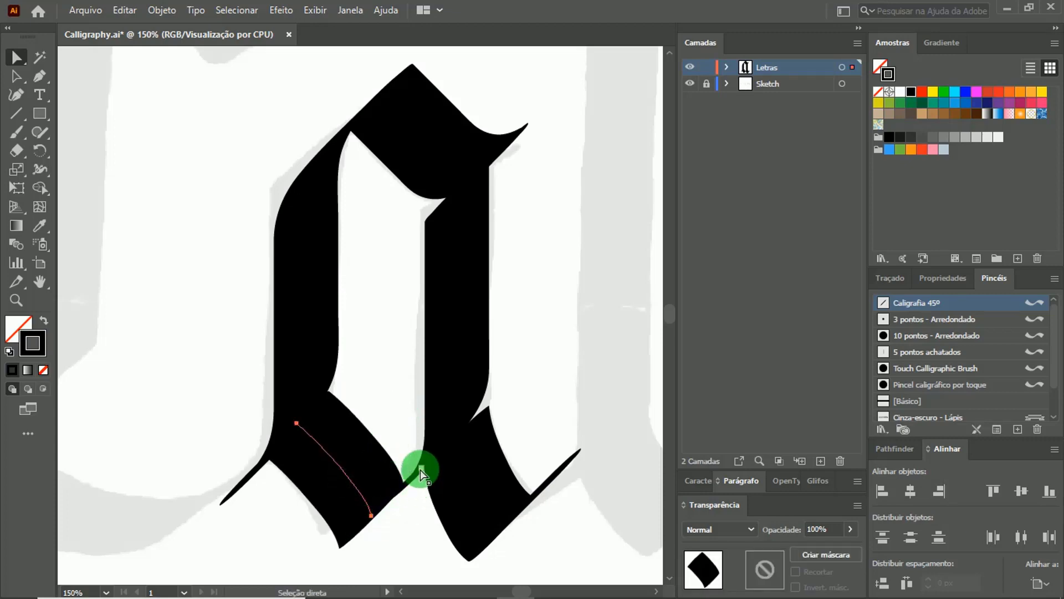
click(371, 515)
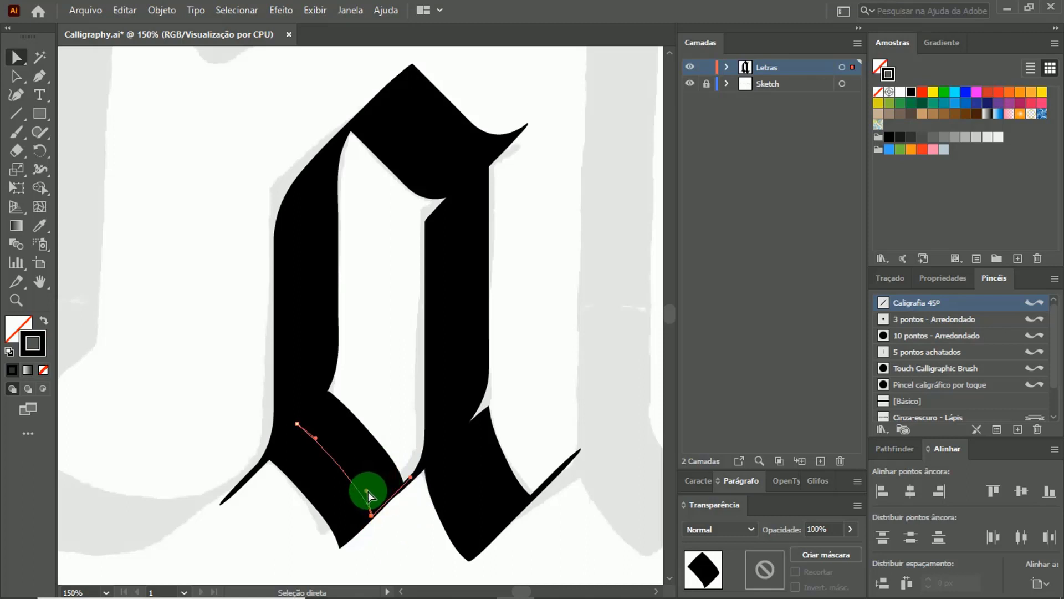
drag(368, 491, 373, 453)
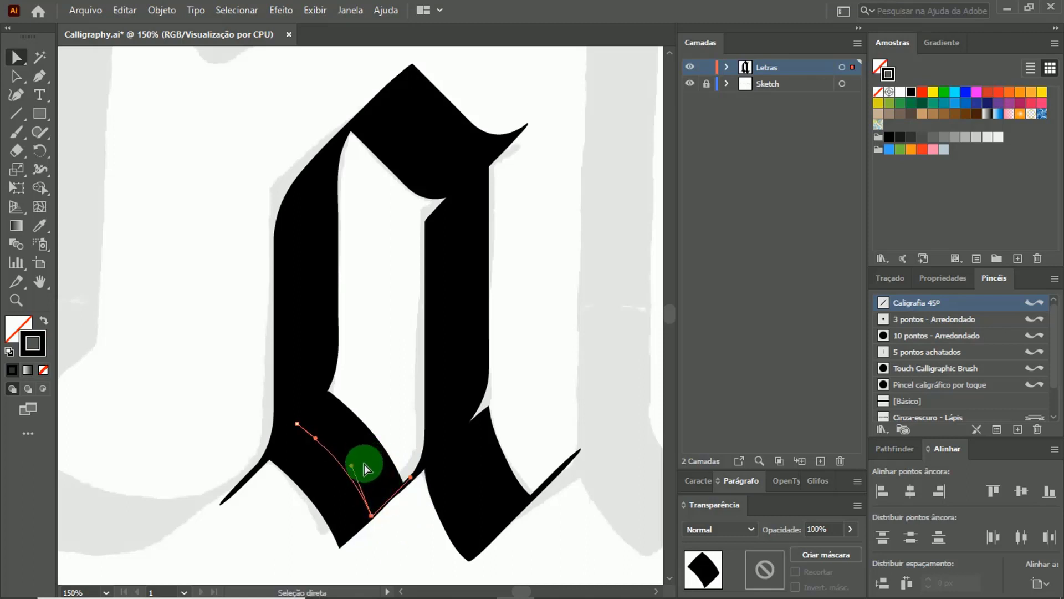
drag(317, 441, 326, 443)
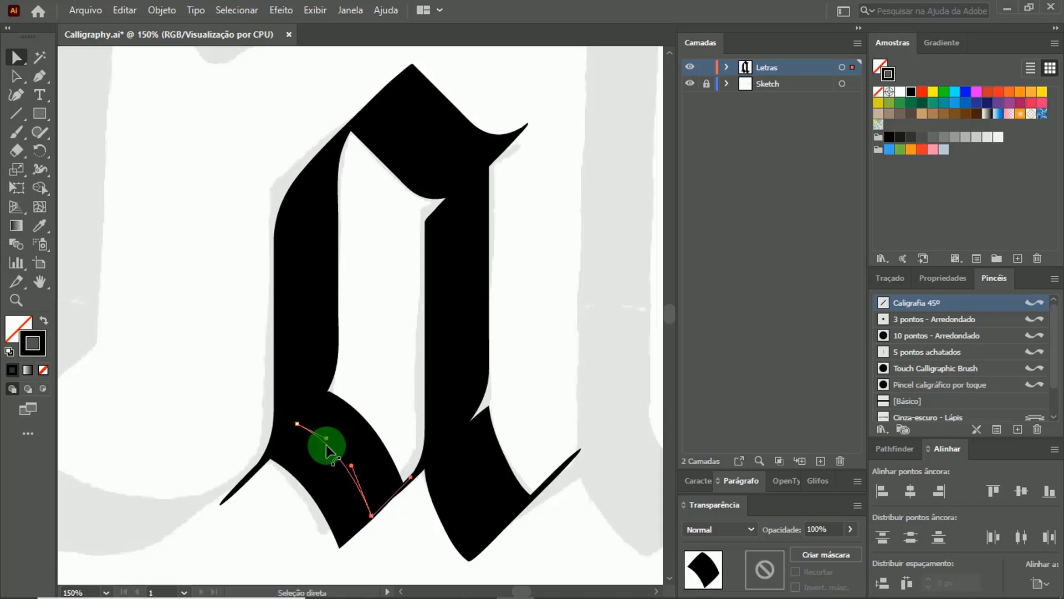
click(411, 509)
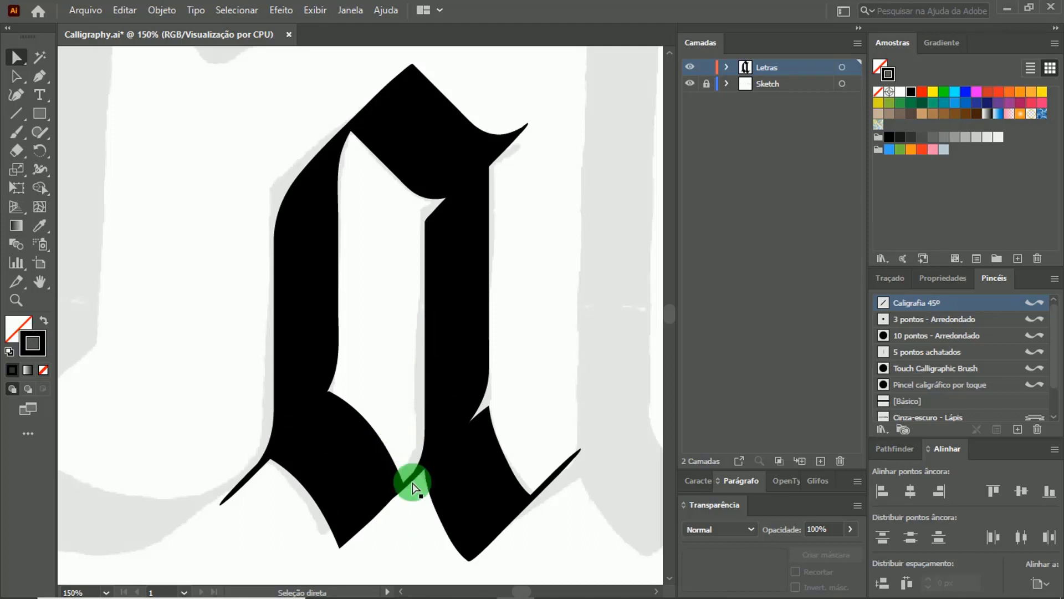
Move the middle stroke's lower-curve anchor down-left to reshape its curve
click(414, 502)
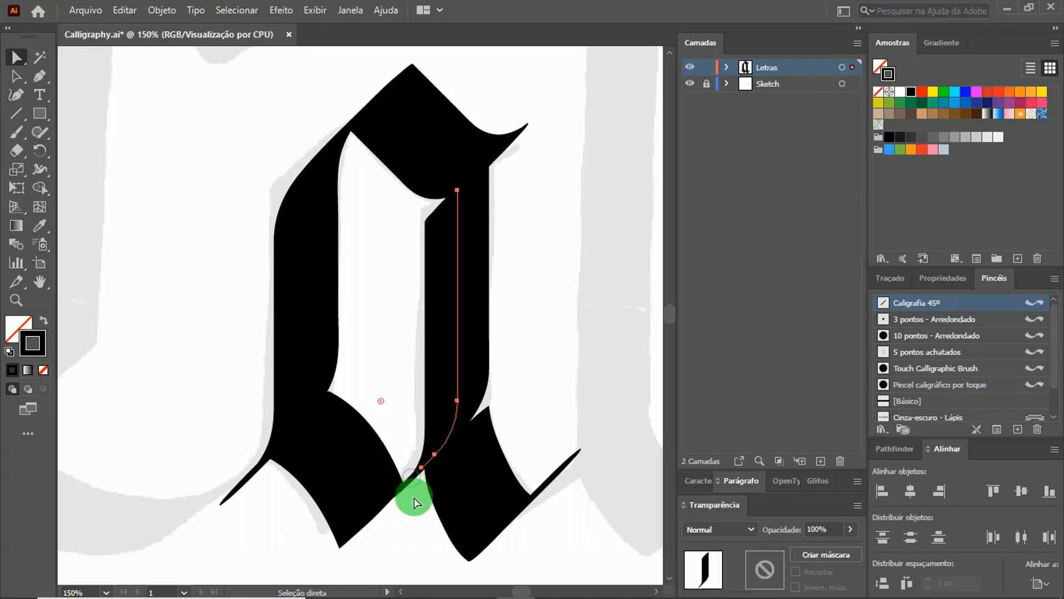
click(422, 468)
drag(403, 483, 391, 513)
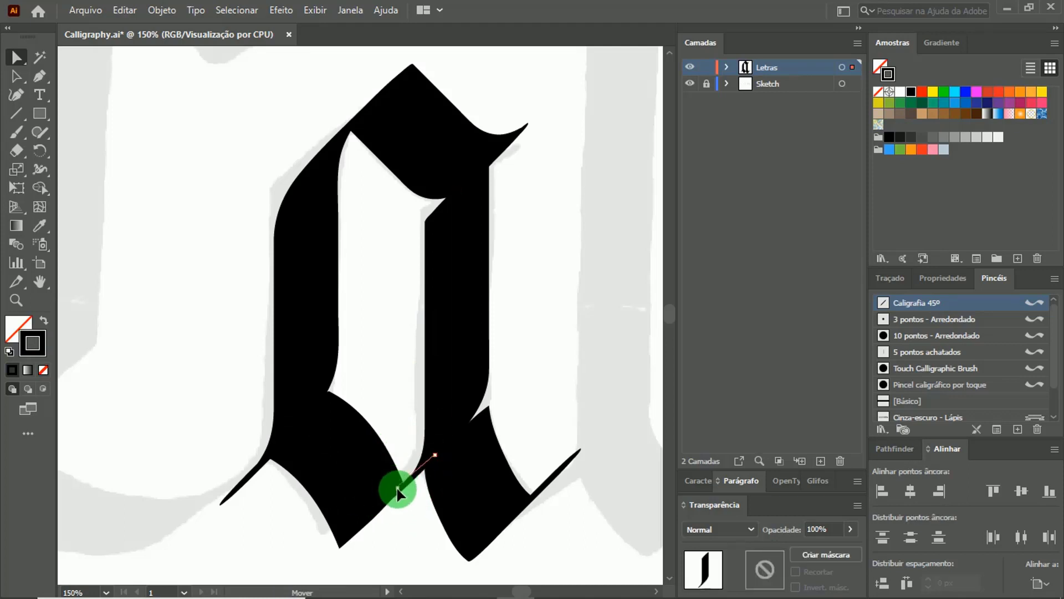
click(411, 524)
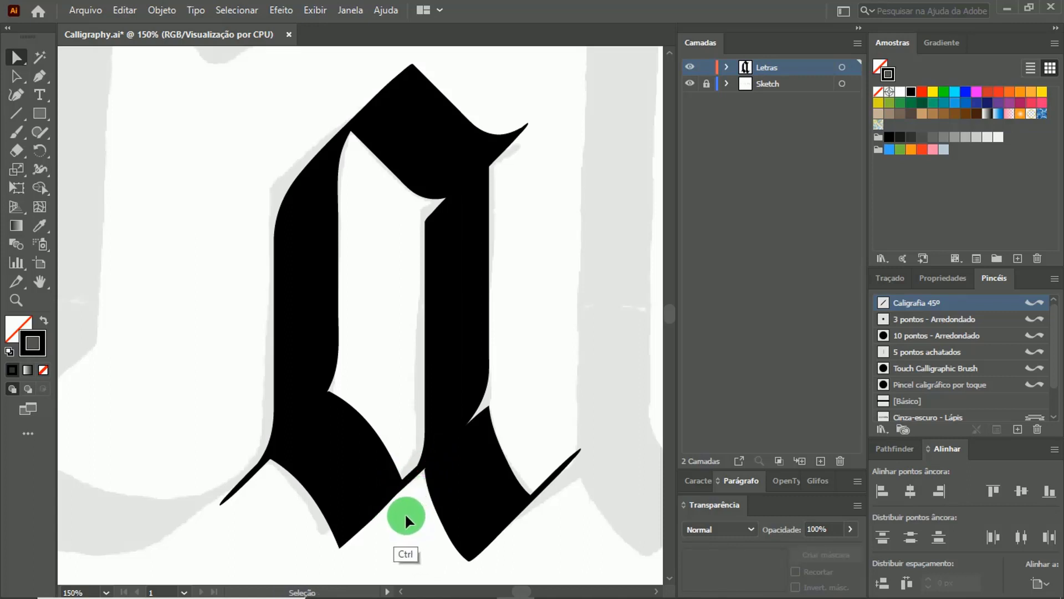
ctrl+click(404, 513)
click(529, 355)
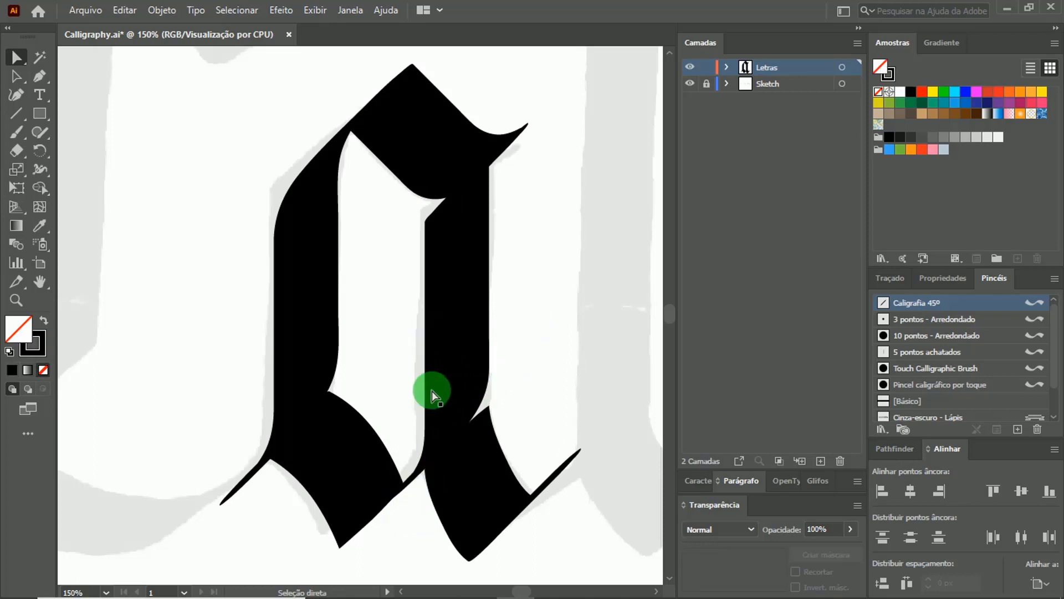
key(z)
alt+click(388, 368)
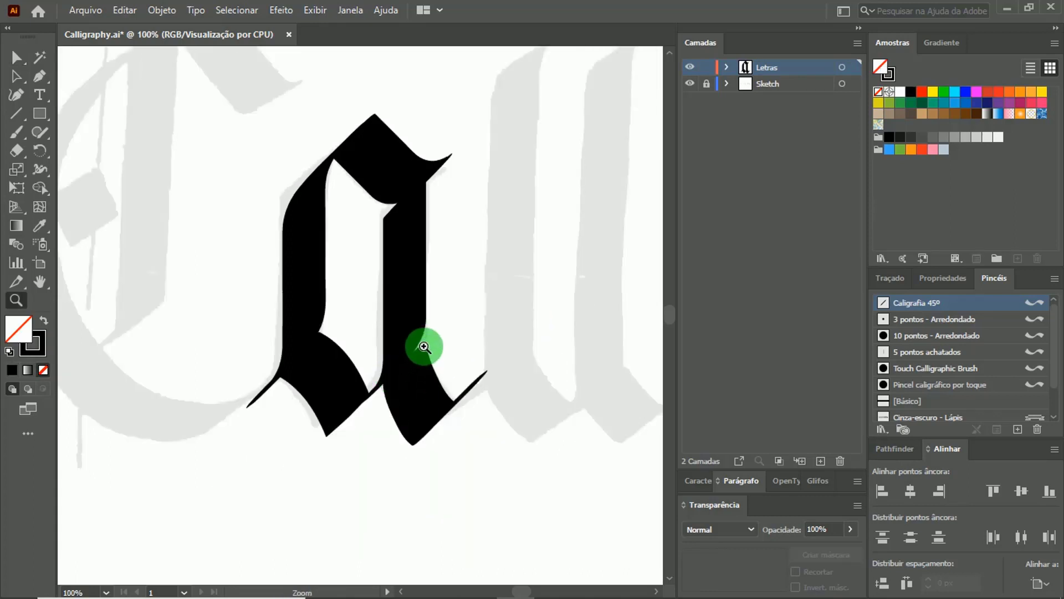
drag(417, 351, 396, 378)
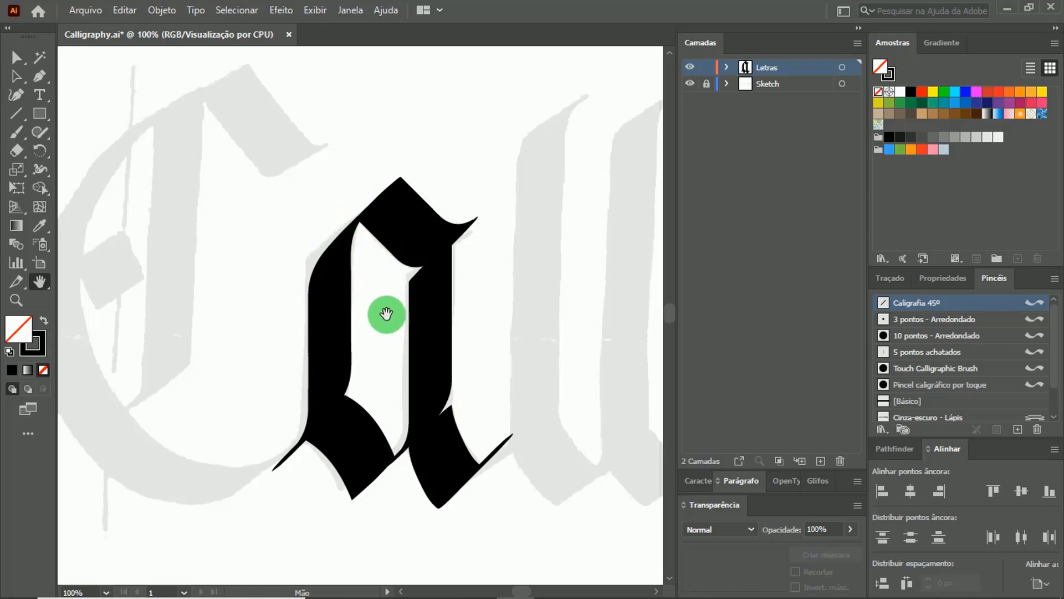
key(z)
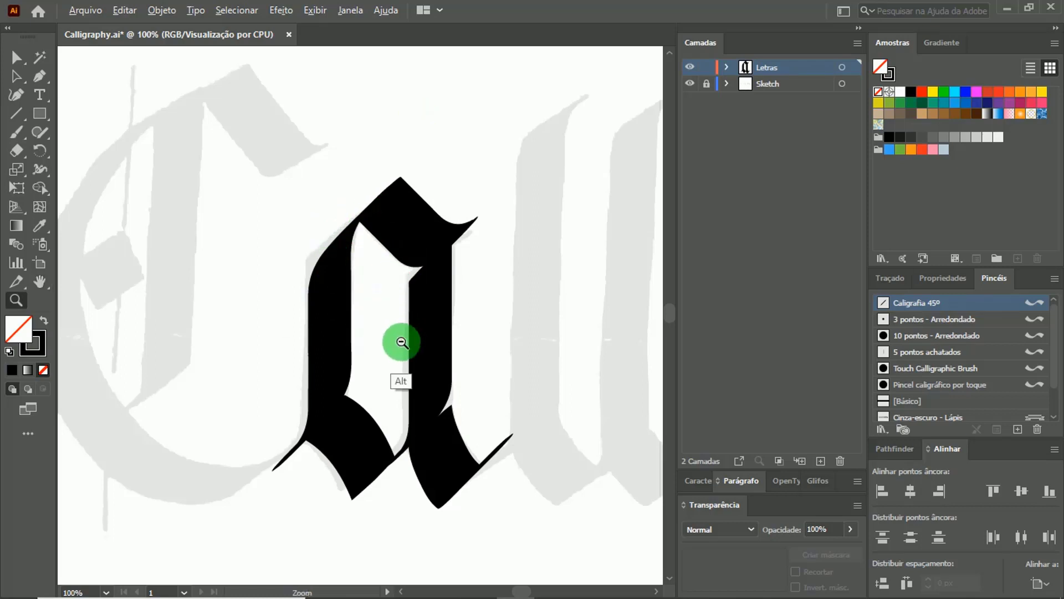
alt+click(393, 361)
alt+click(408, 344)
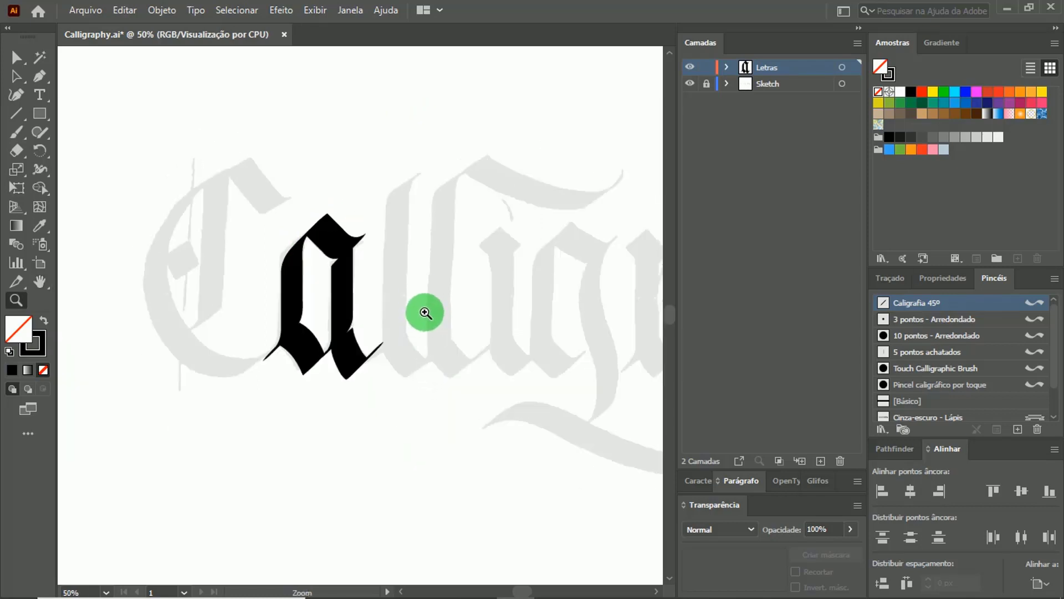
mouse_move(402, 296)
mouse_down()
mouse_move(354, 325)
mouse_move(257, 275)
mouse_up()
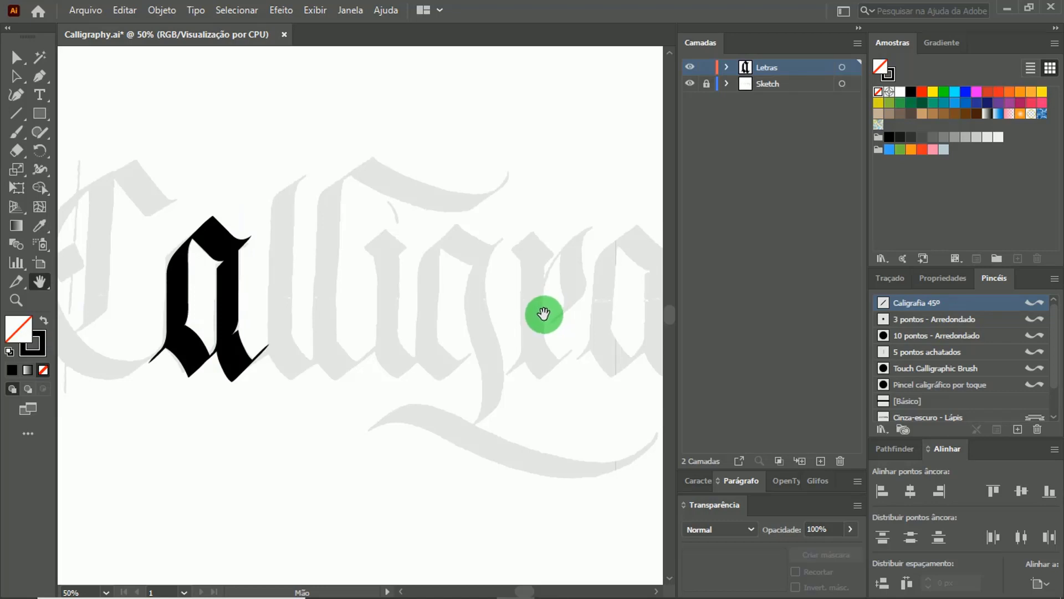
drag(539, 315, 548, 307)
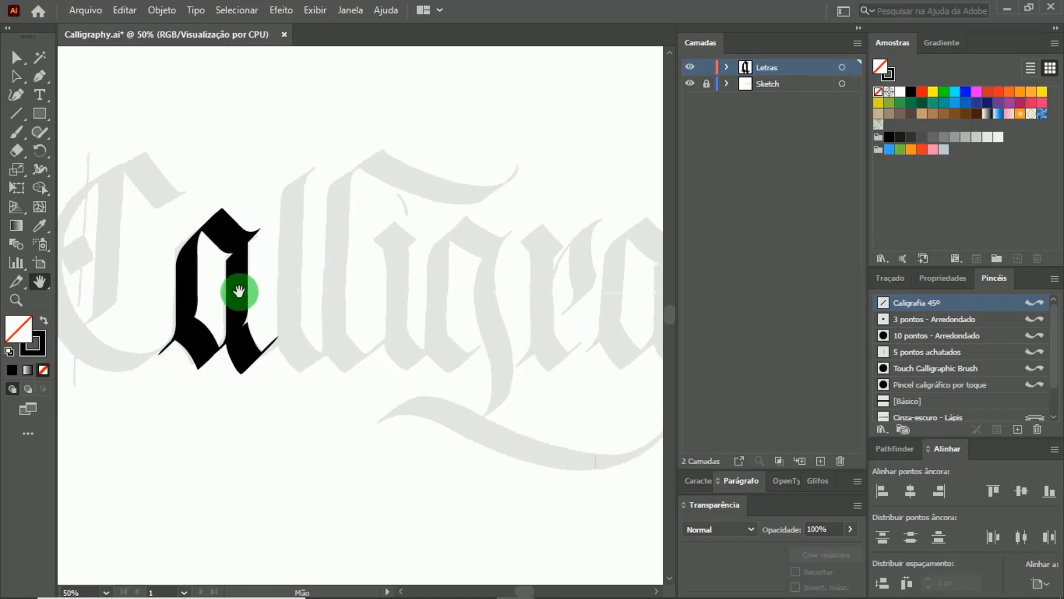
drag(281, 323, 316, 369)
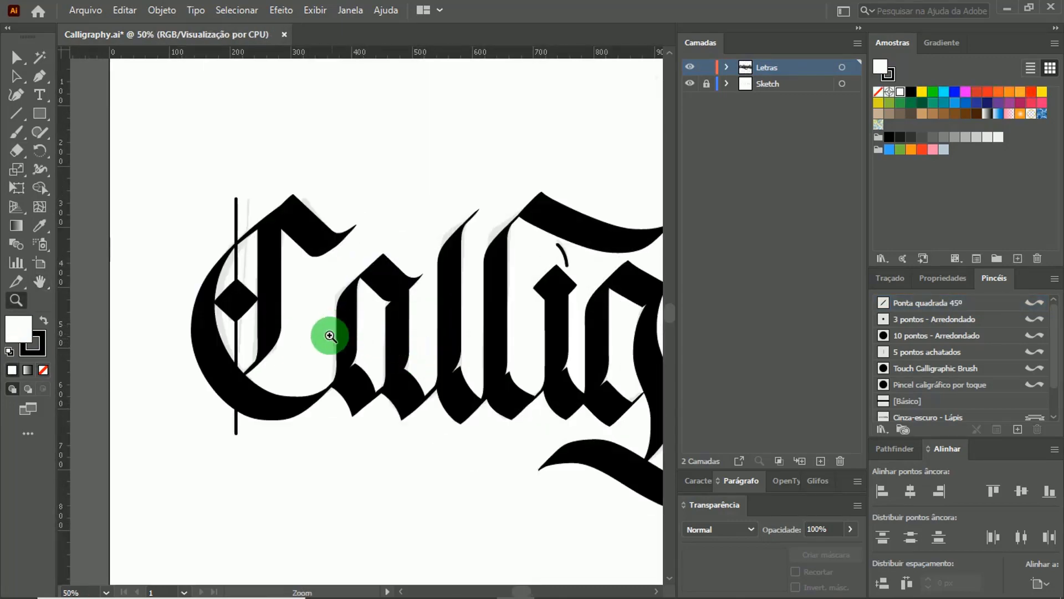
mouse_move(392, 326)
mouse_down()
mouse_move(345, 328)
mouse_move(332, 314)
mouse_up()
drag(427, 321, 357, 322)
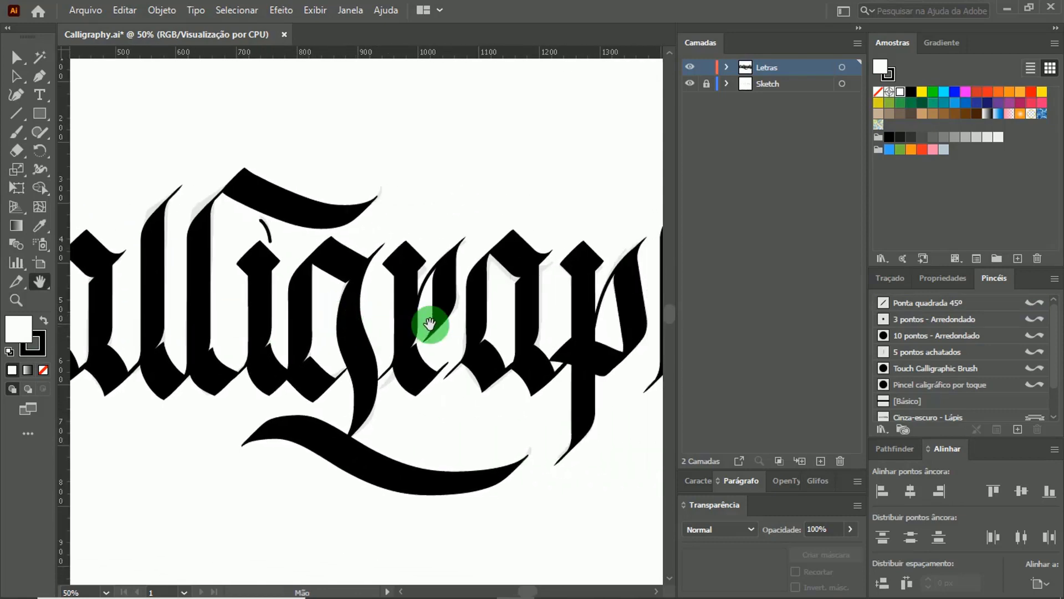
drag(428, 320, 380, 321)
drag(446, 328, 311, 318)
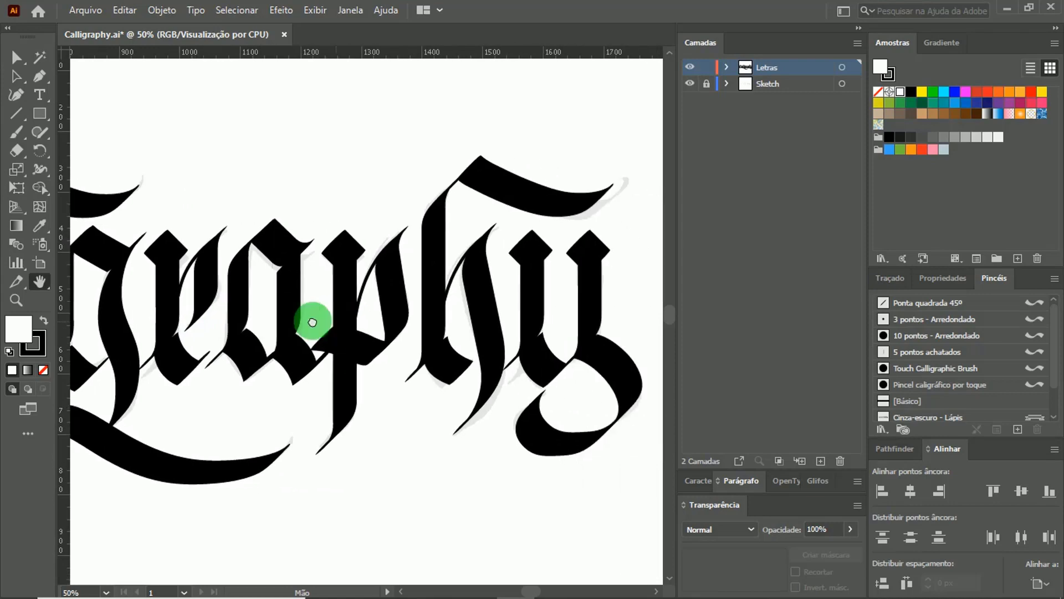
drag(404, 333, 340, 345)
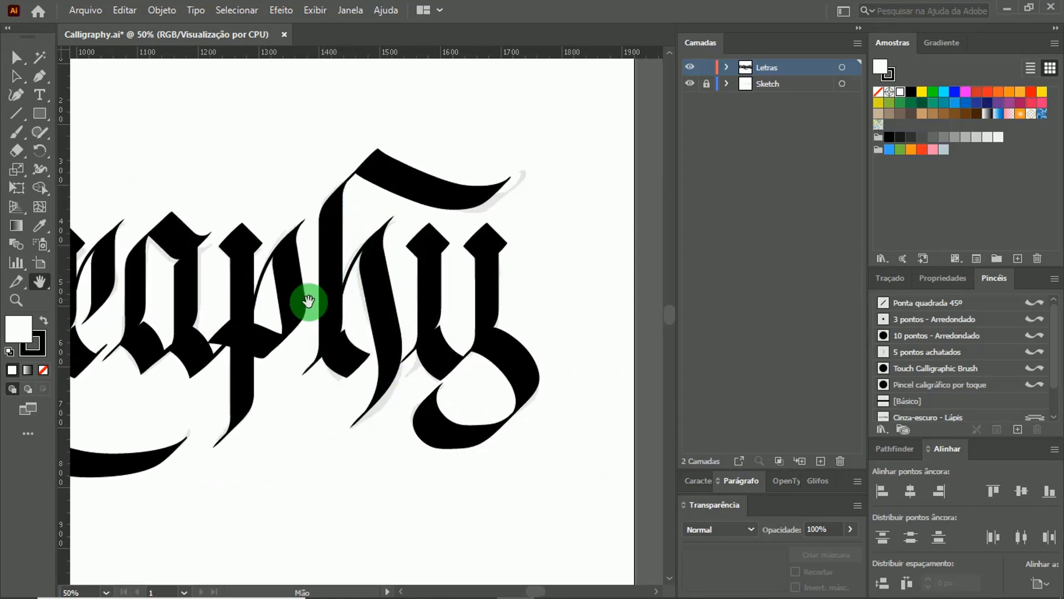
drag(251, 300, 373, 300)
drag(161, 295, 344, 292)
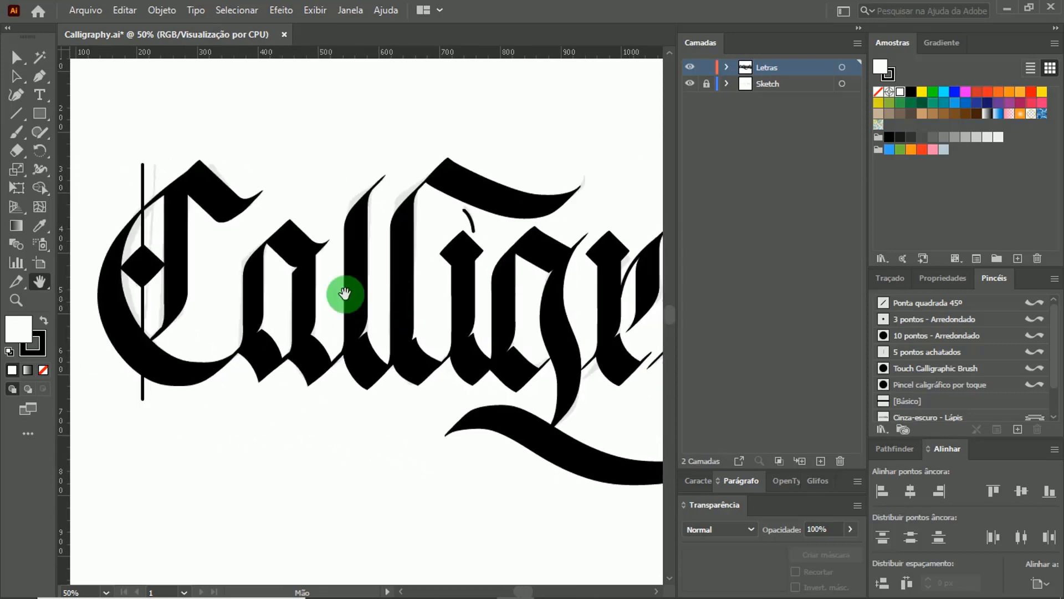
mouse_move(275, 288)
mouse_down()
mouse_move(364, 285)
mouse_move(285, 287)
mouse_up()
drag(392, 287, 264, 284)
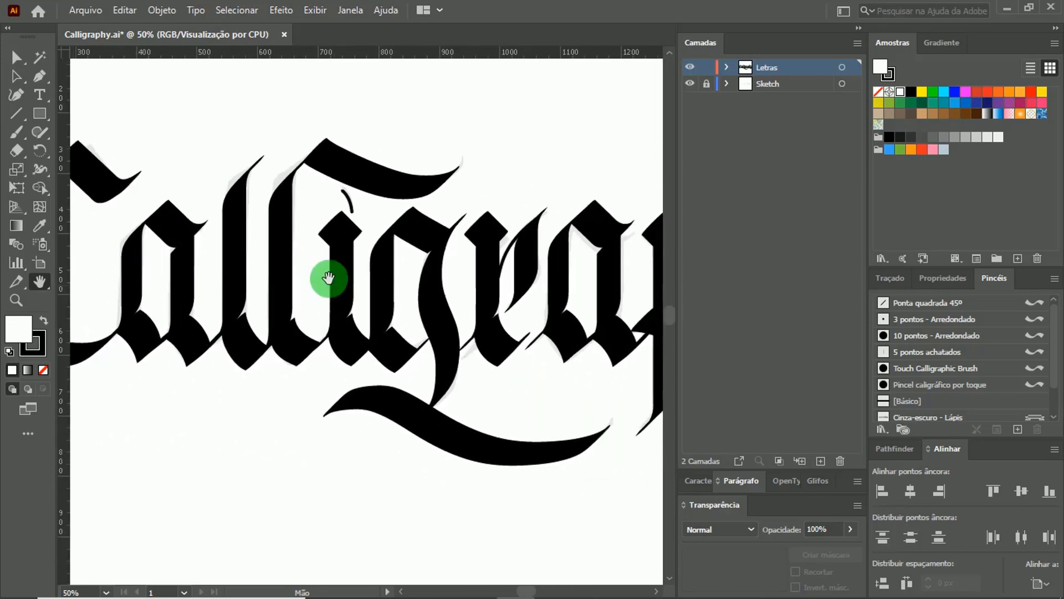
Hide the Sketch layer, then zoom out and centre the whole artboard with the lettering
click(690, 84)
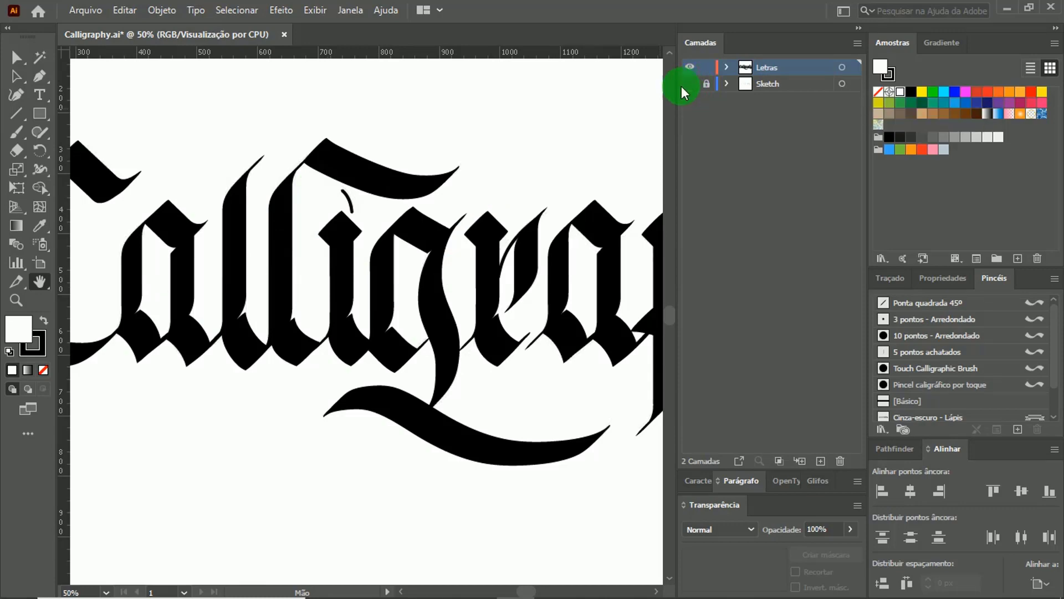
key(z)
alt+click(343, 292)
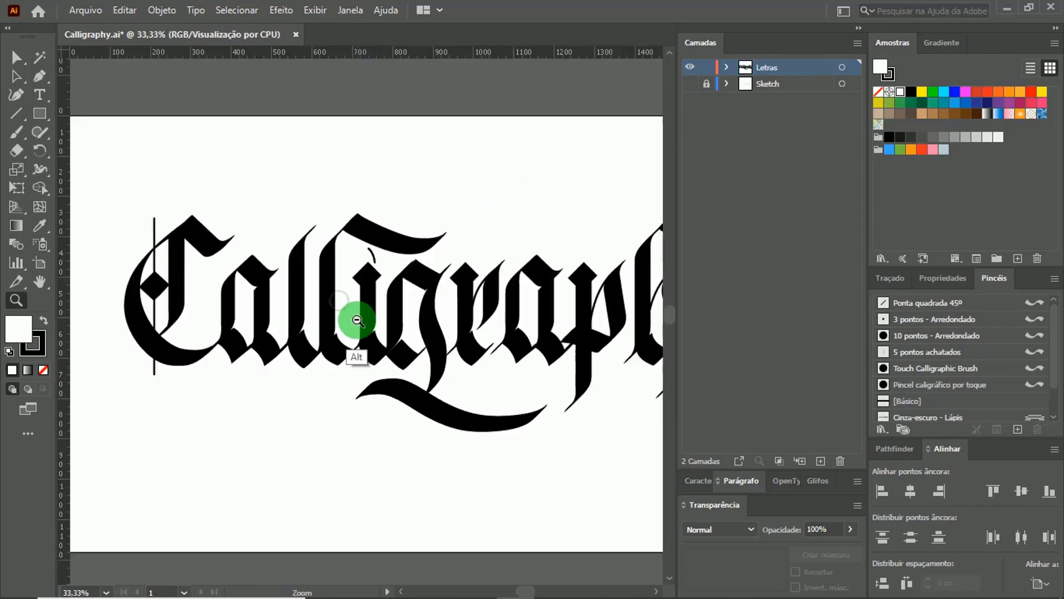
alt+click(352, 316)
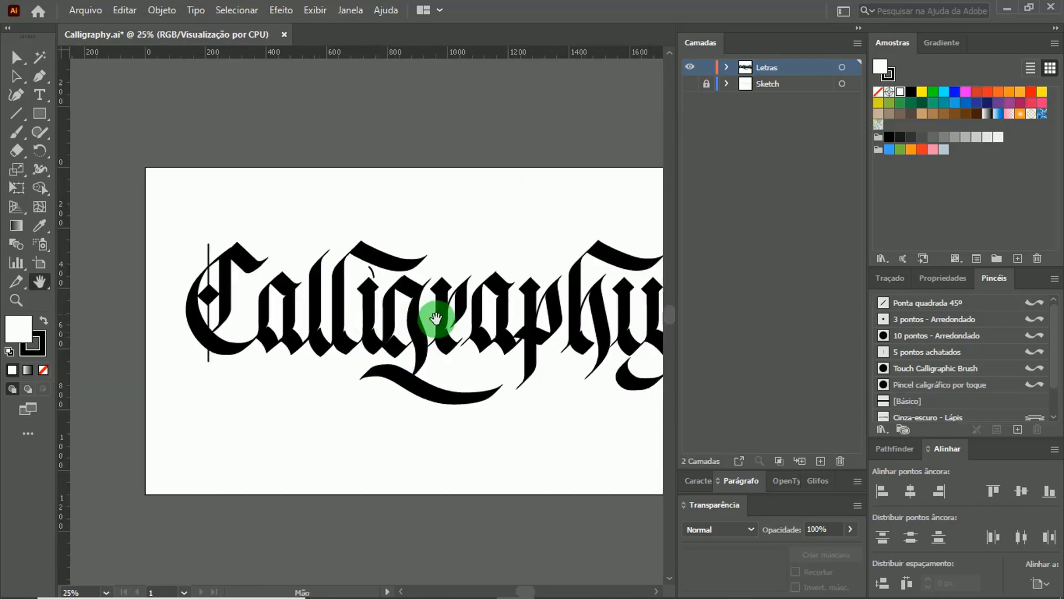
drag(435, 311, 416, 325)
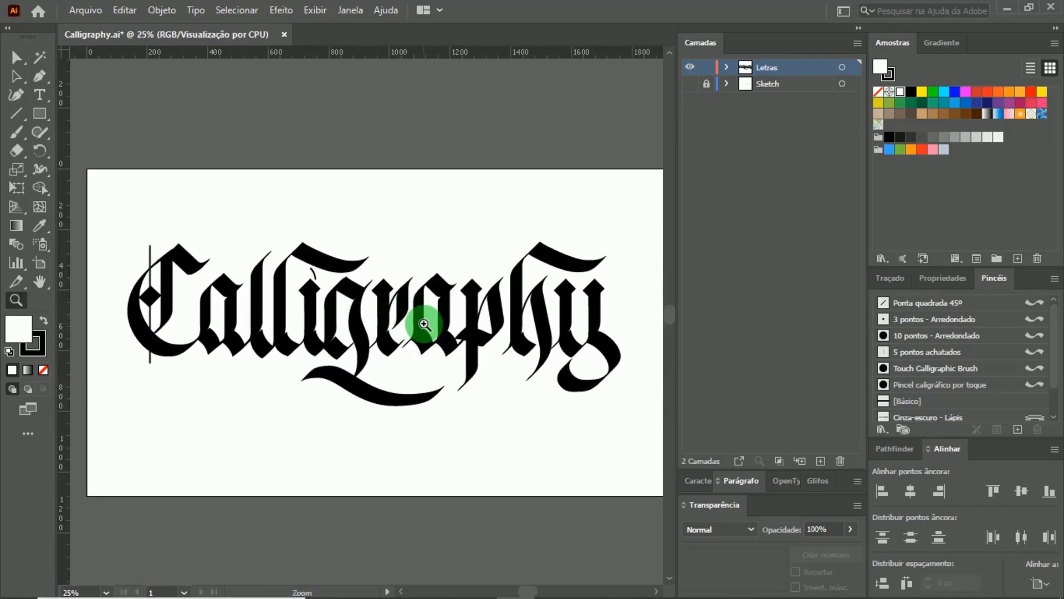
alt+click(407, 346)
click(370, 333)
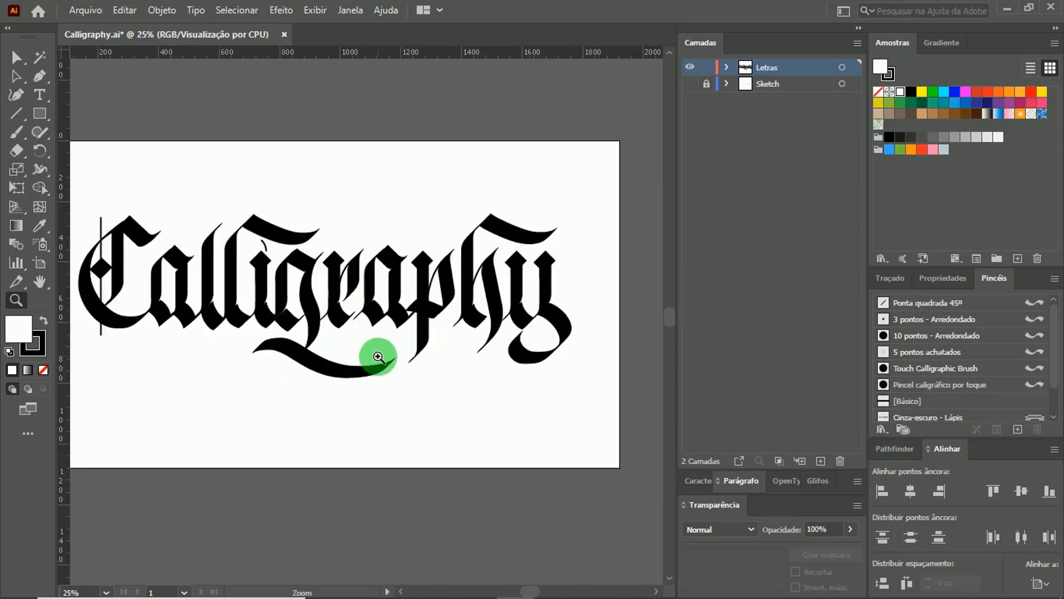
drag(380, 340, 368, 328)
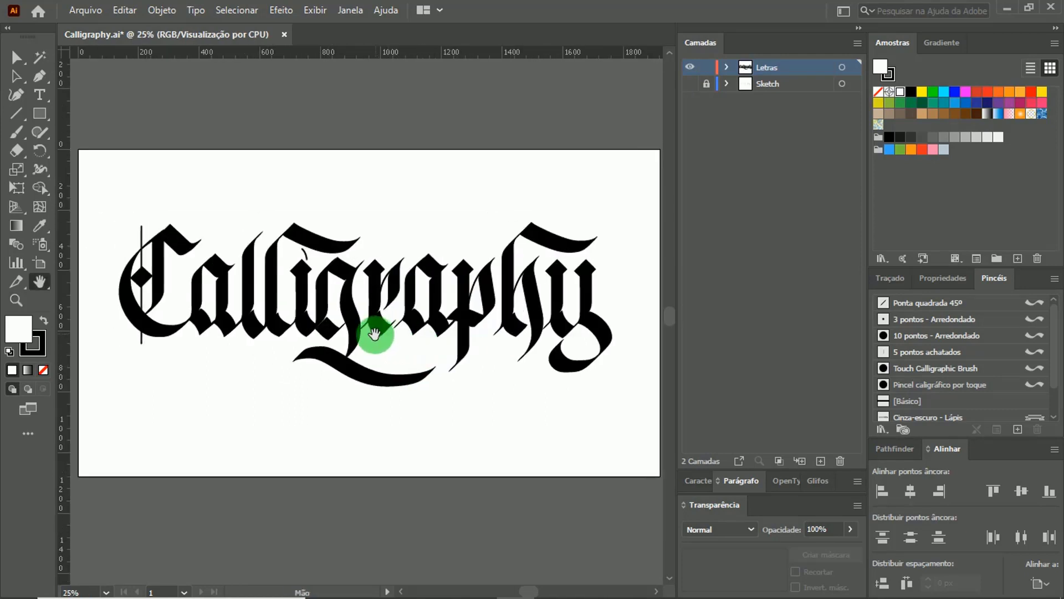